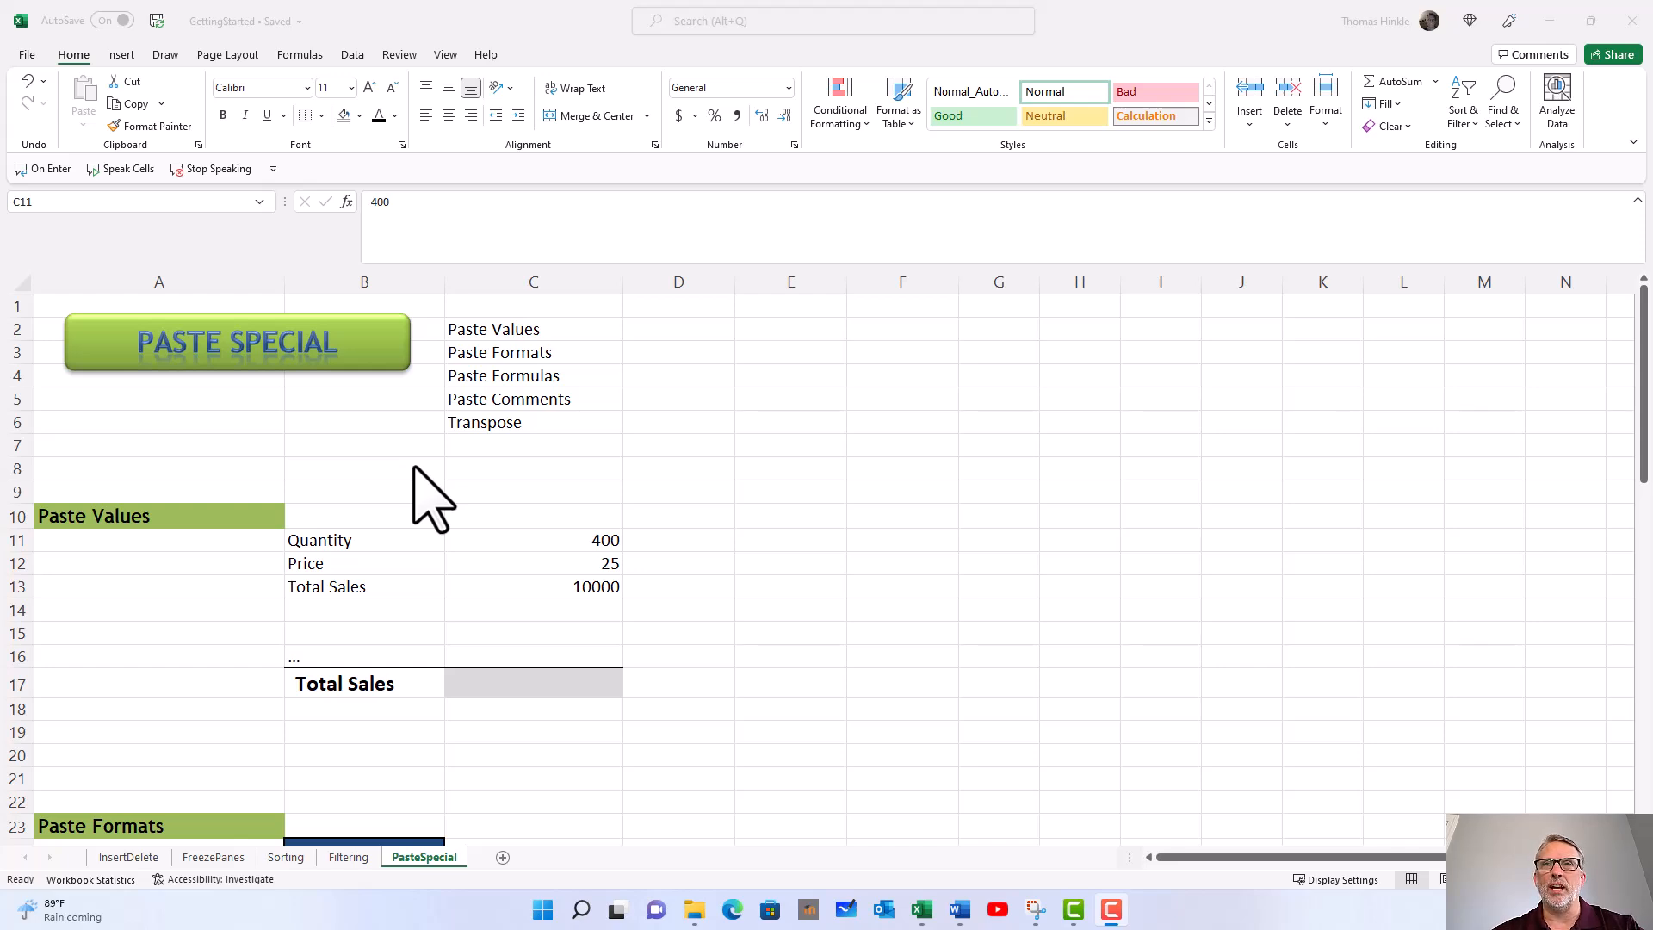
Step: Copy the Total Sales formula cell C13 in the Paste Values section
{"action": "scroll", "coordinate": [531, 403], "scroll_direction": "down", "scroll_amount": 2}
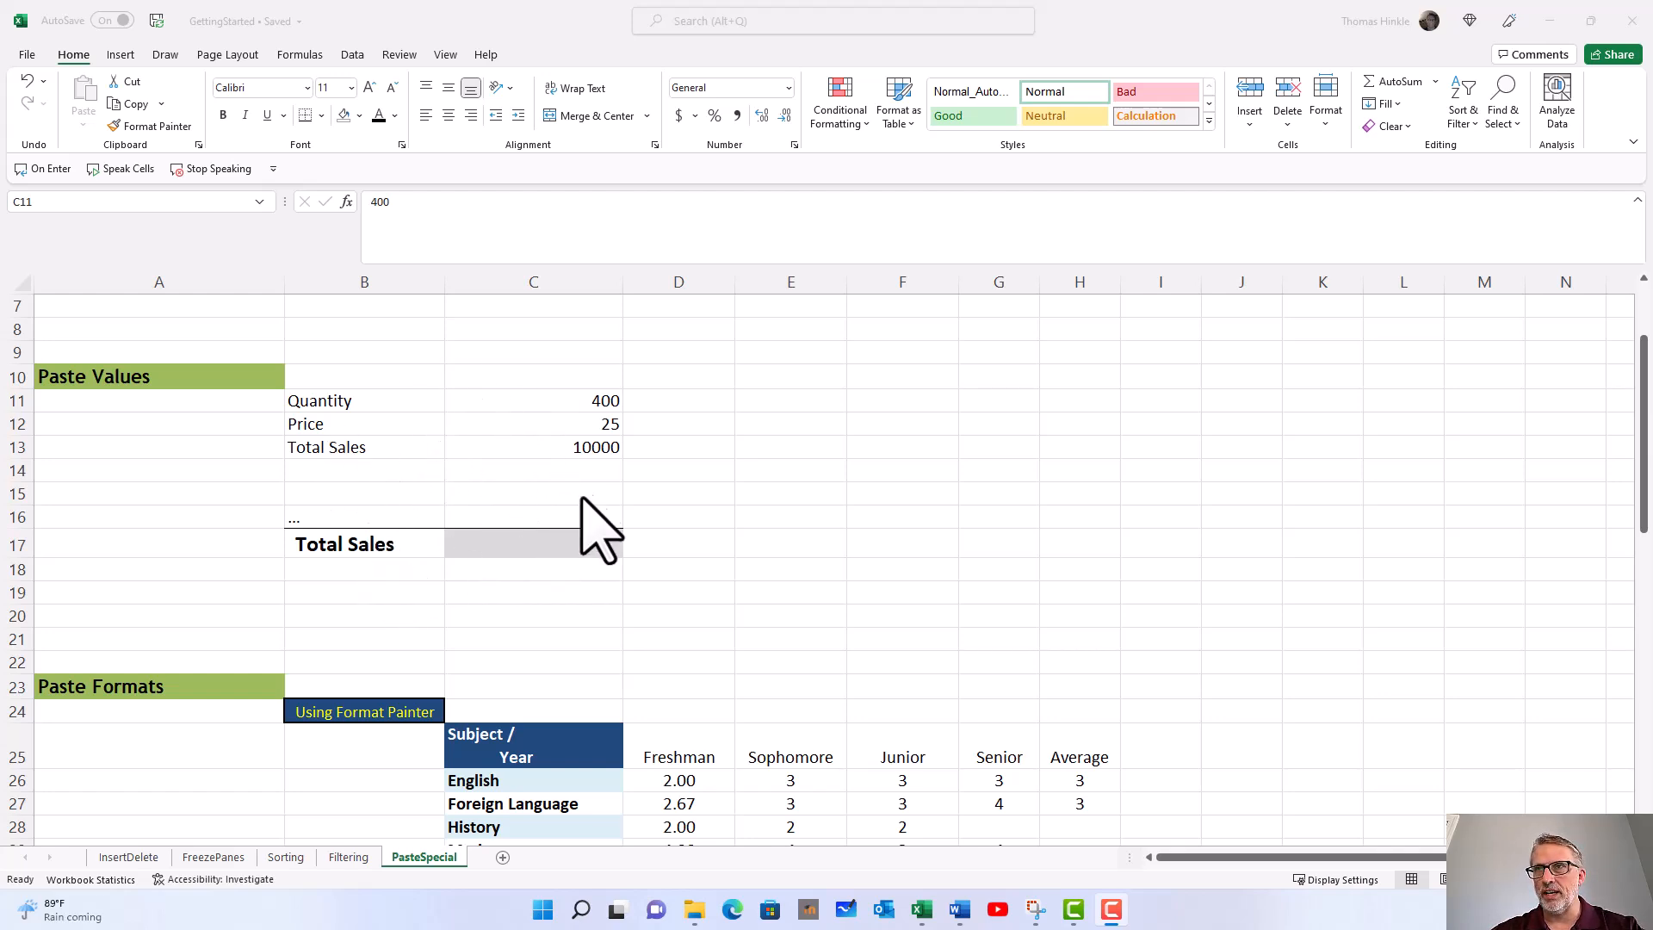
{"action": "left_click", "coordinate": [549, 445]}
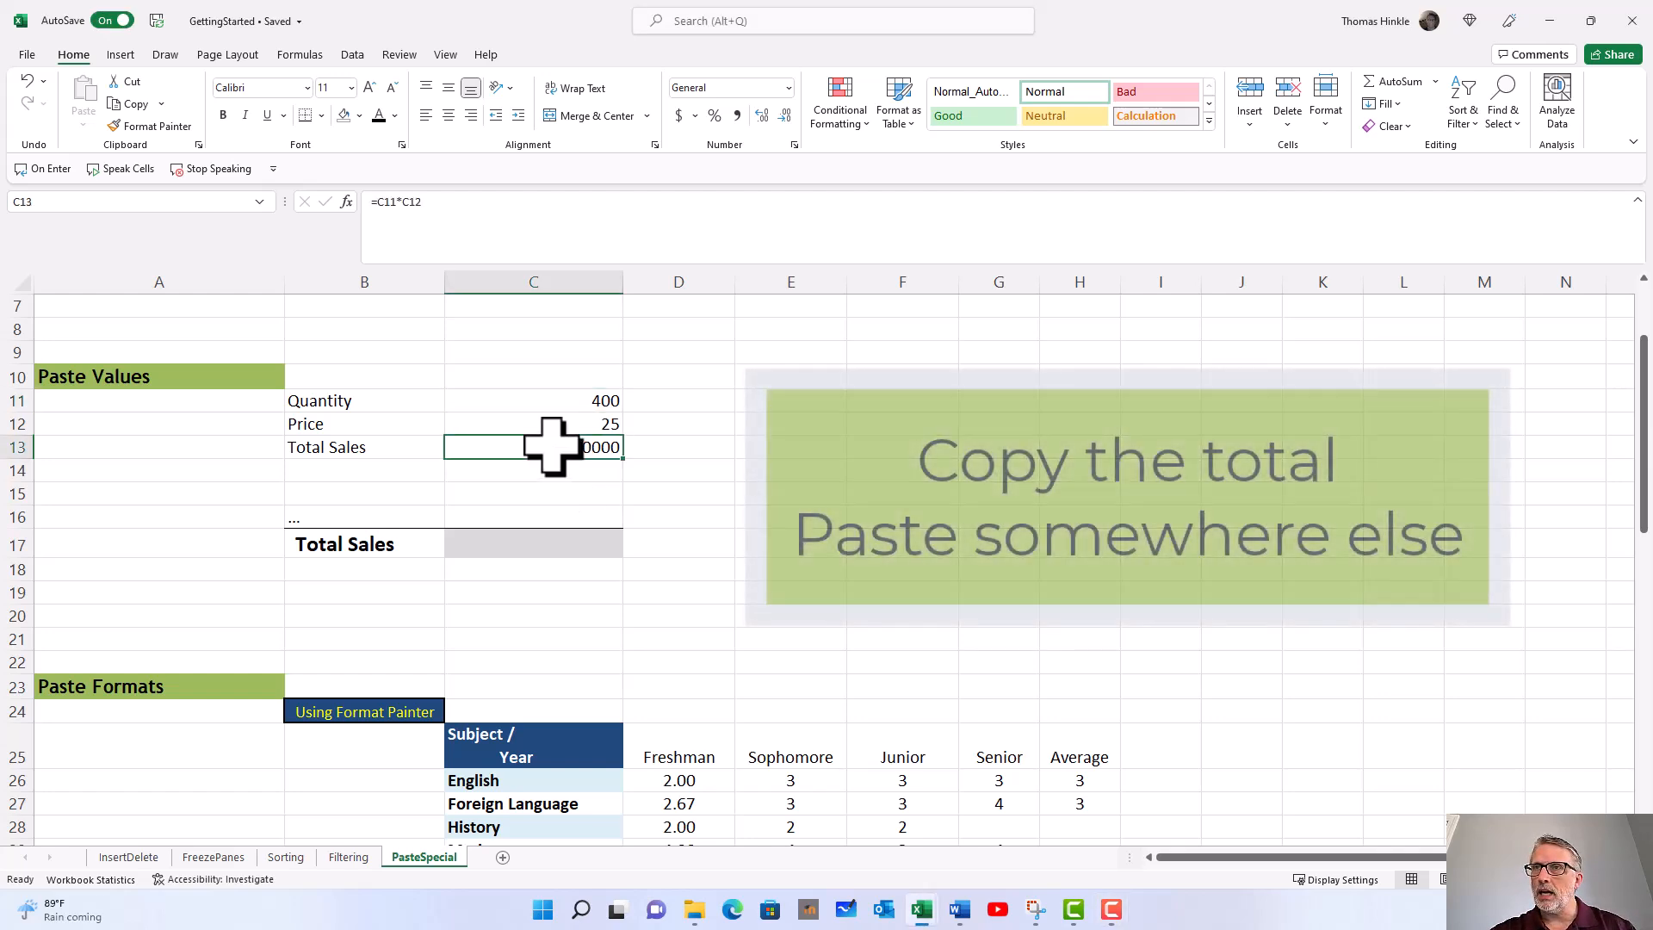
{"action": "key", "text": "ctrl+c"}
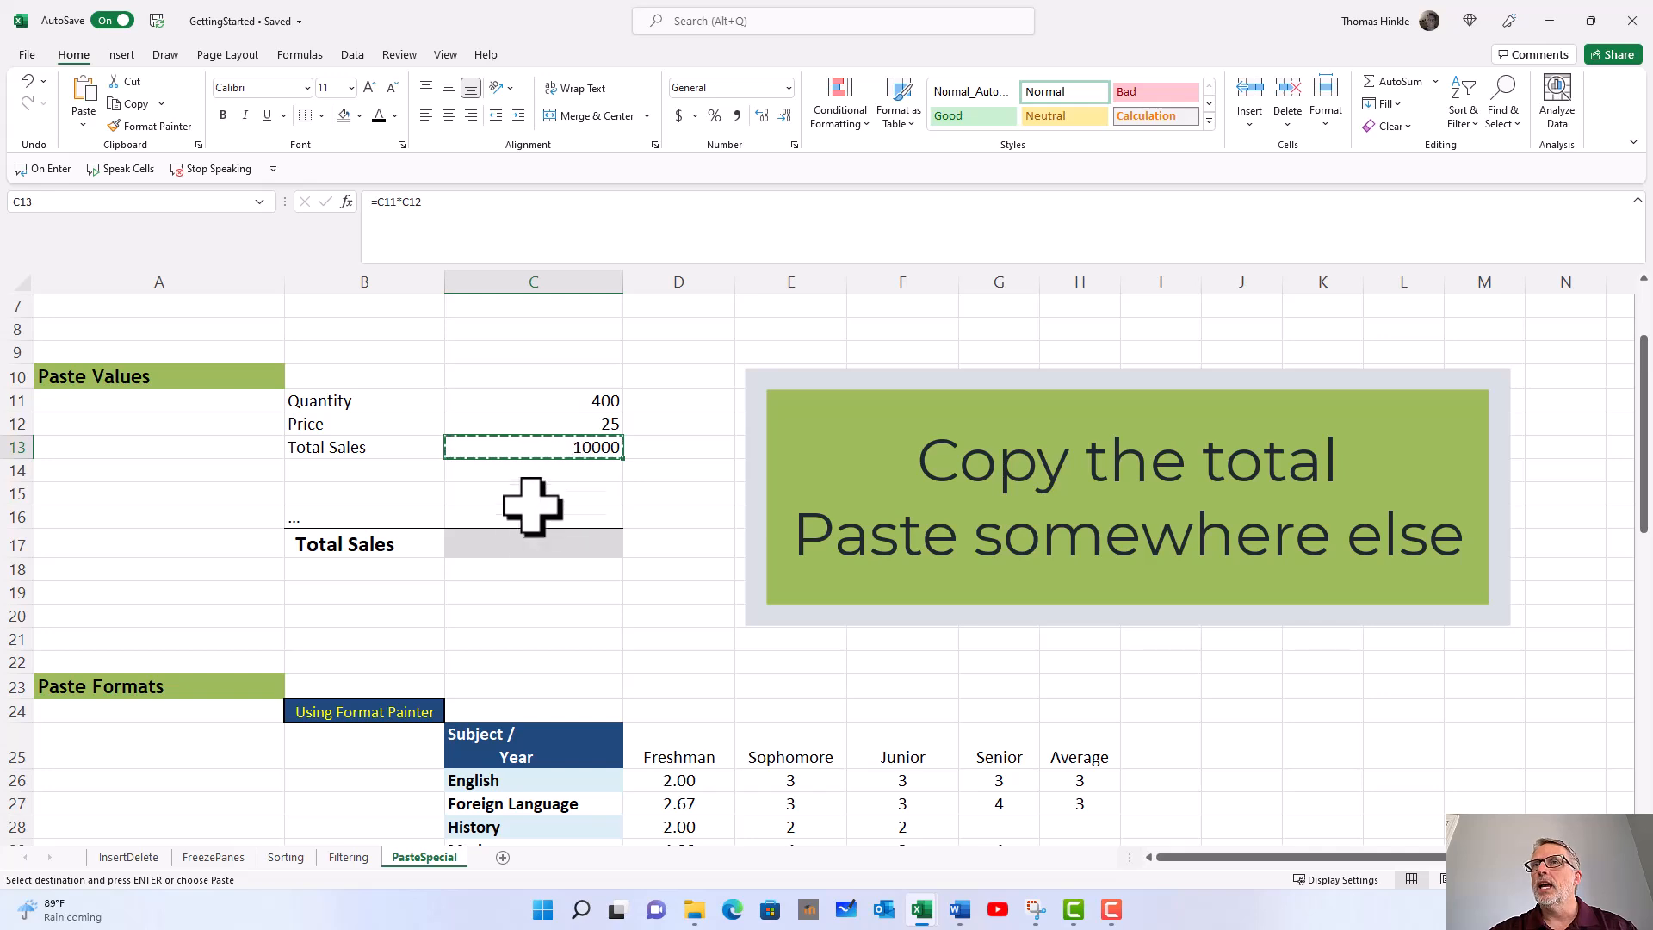
Step: Paste the copied cell normally into C17 and inspect its formula against the one in C13
{"action": "left_click", "coordinate": [531, 543]}
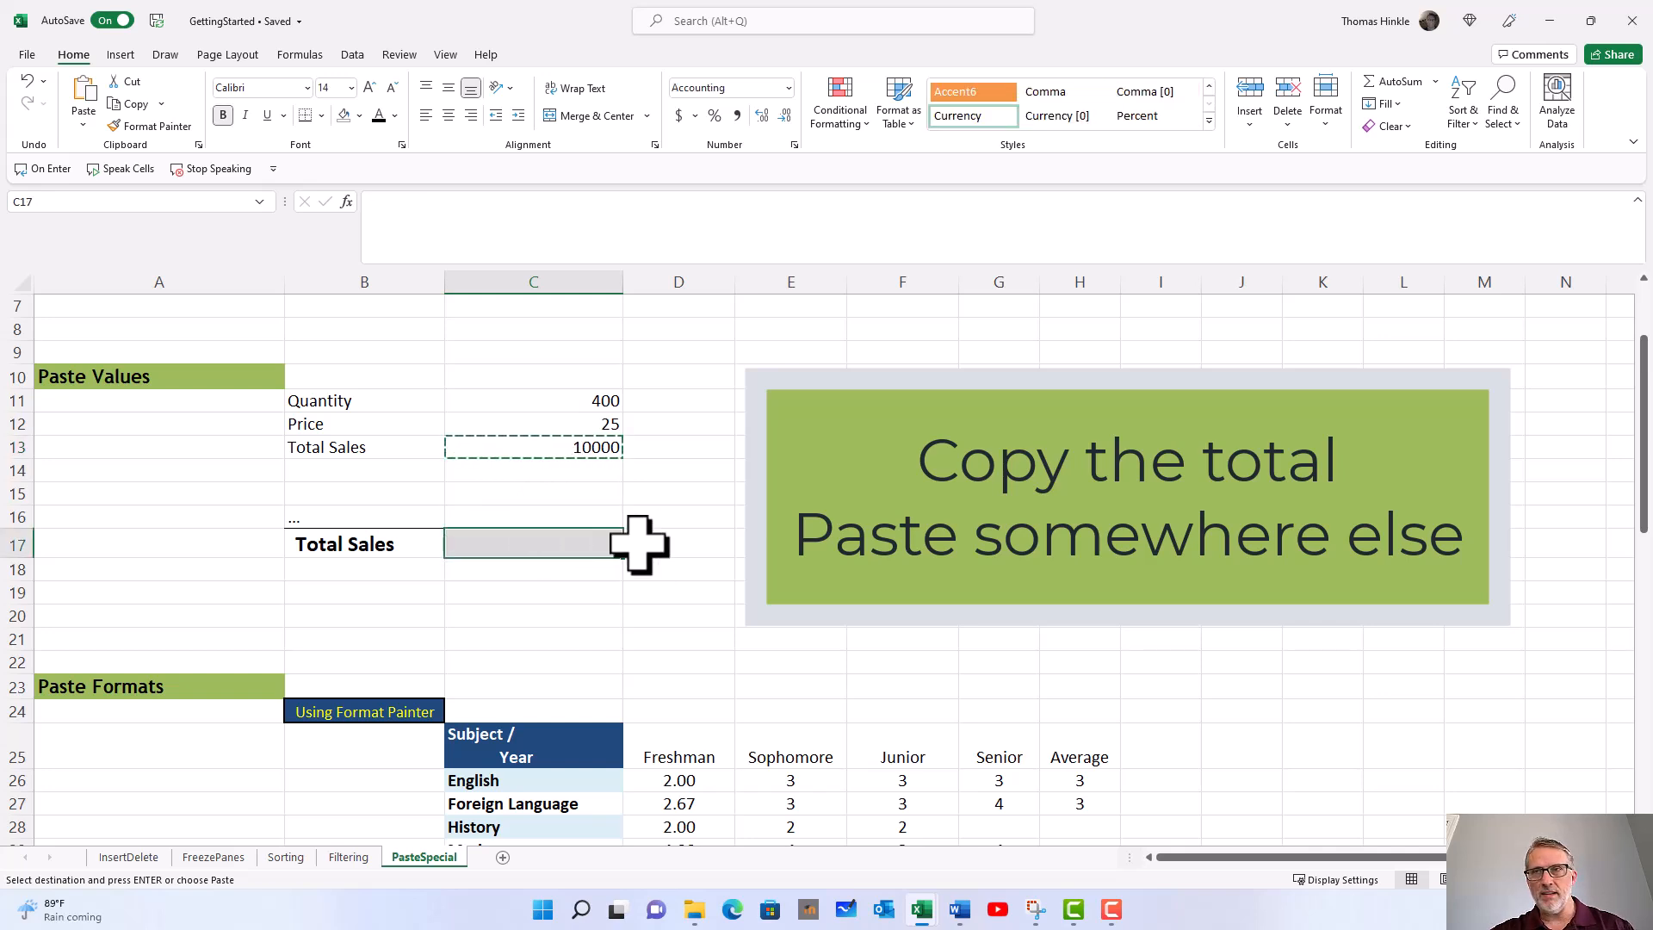
{"action": "key", "text": "ctrl+v"}
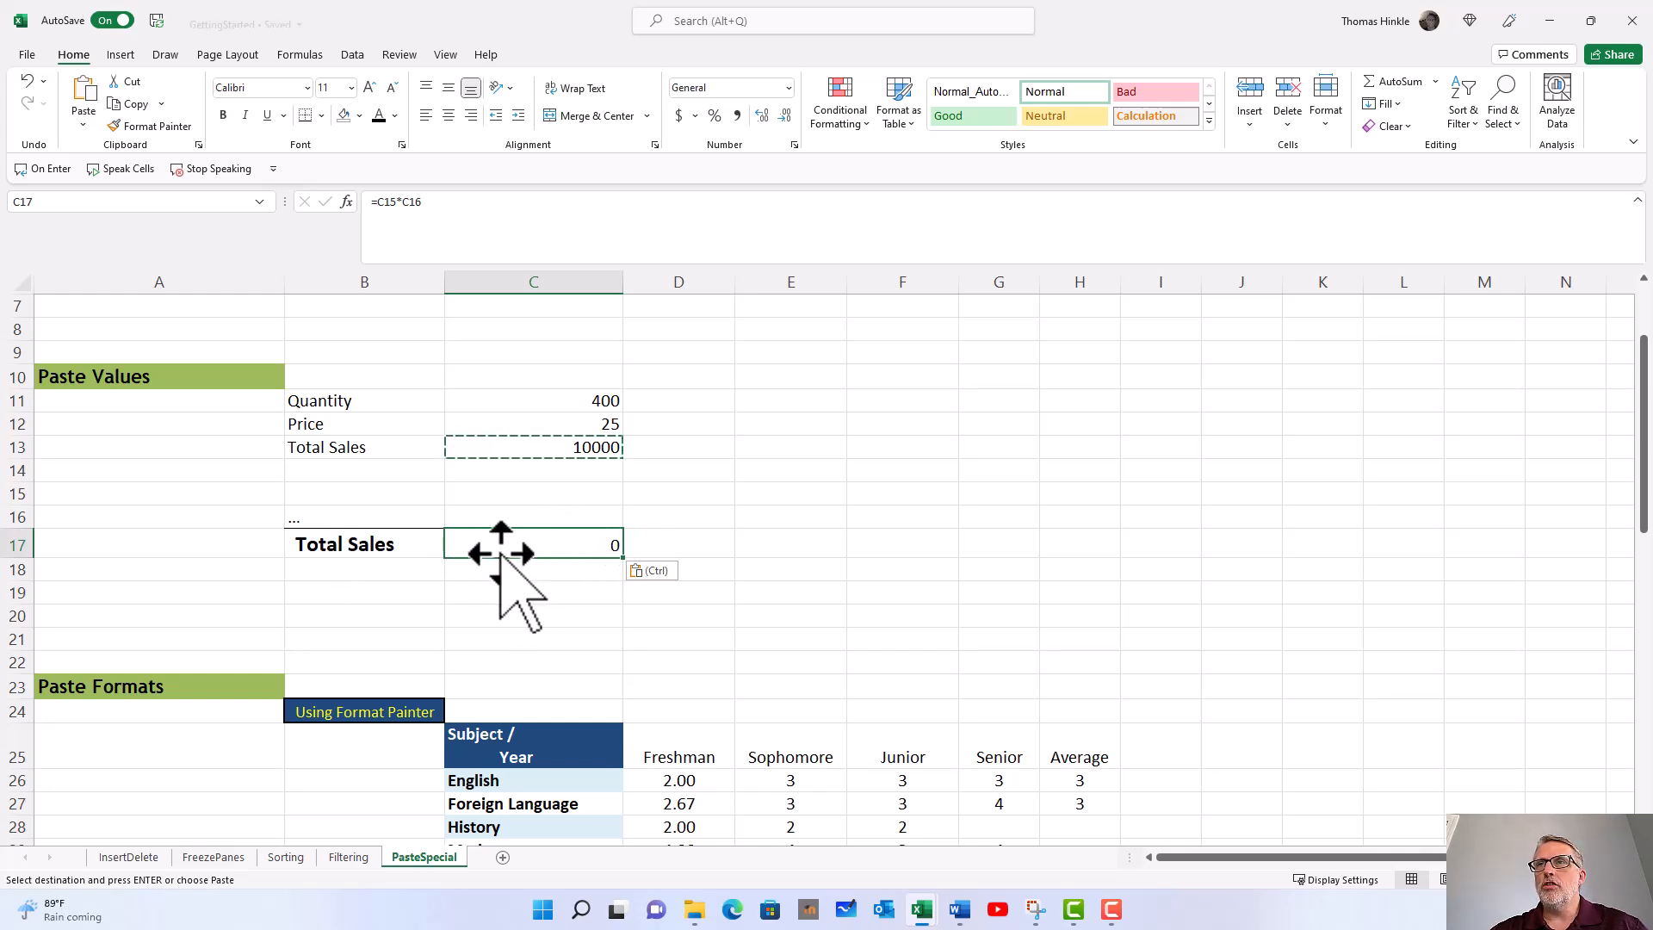
{"action": "left_click", "coordinate": [544, 451]}
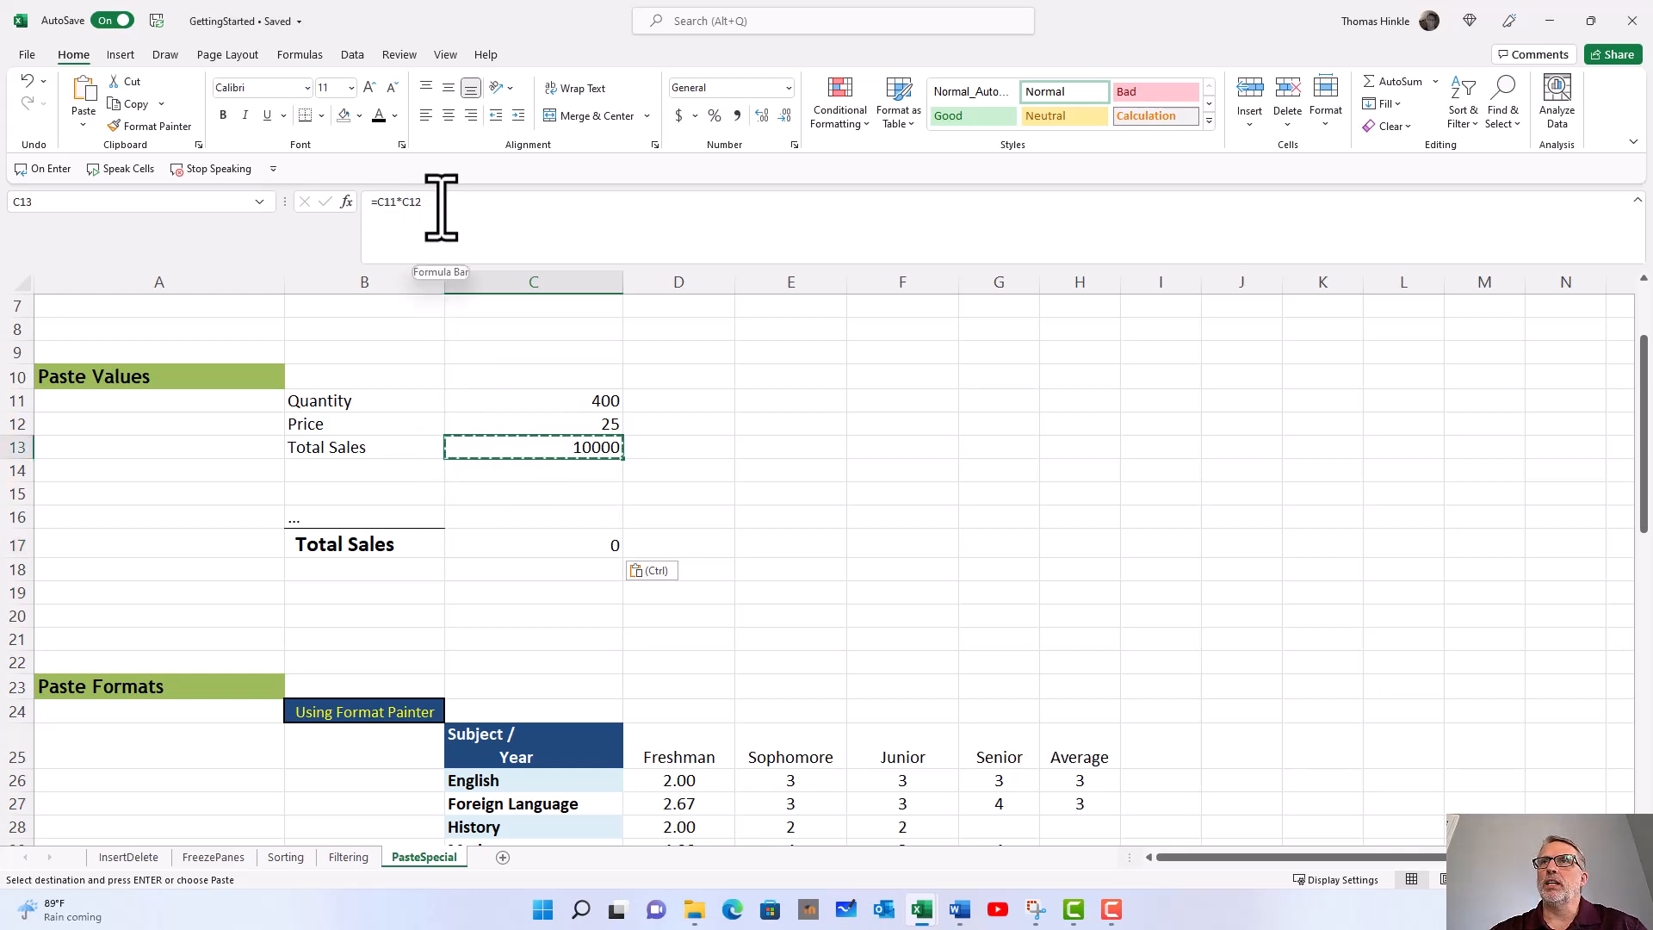
{"action": "left_click", "coordinate": [518, 549]}
{"action": "double_click", "coordinate": [518, 549]}
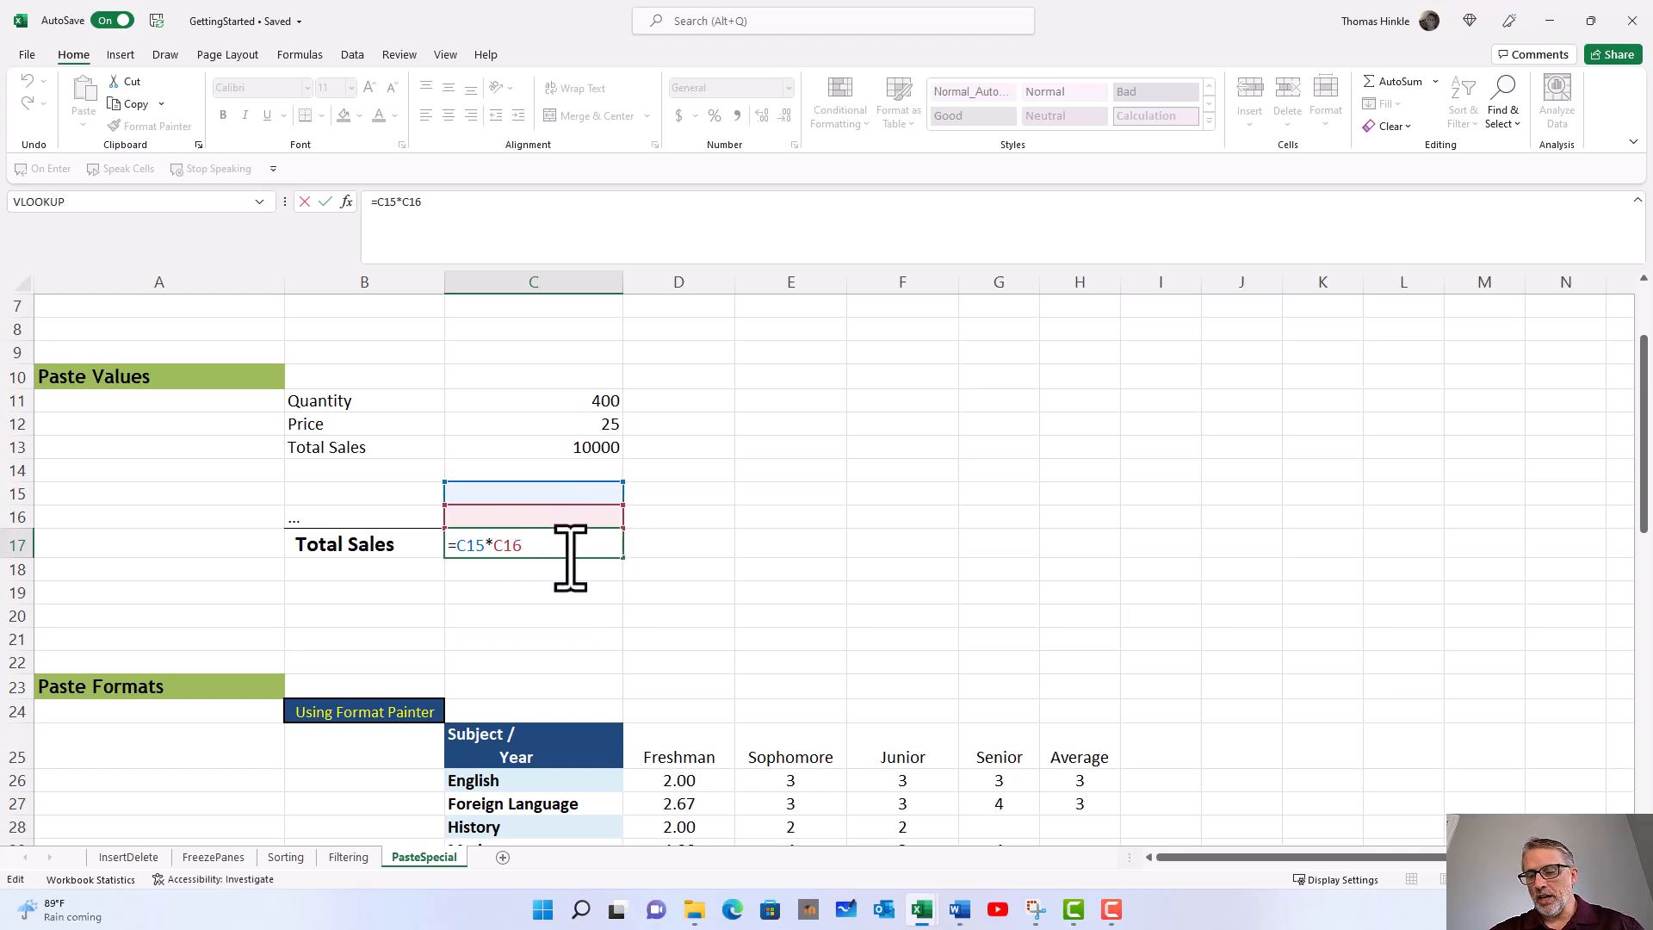
{"action": "key", "text": "Return"}
Step: Recheck the formulas in C13 and C17, and undo the normal paste in C17
{"action": "left_click", "coordinate": [529, 447]}
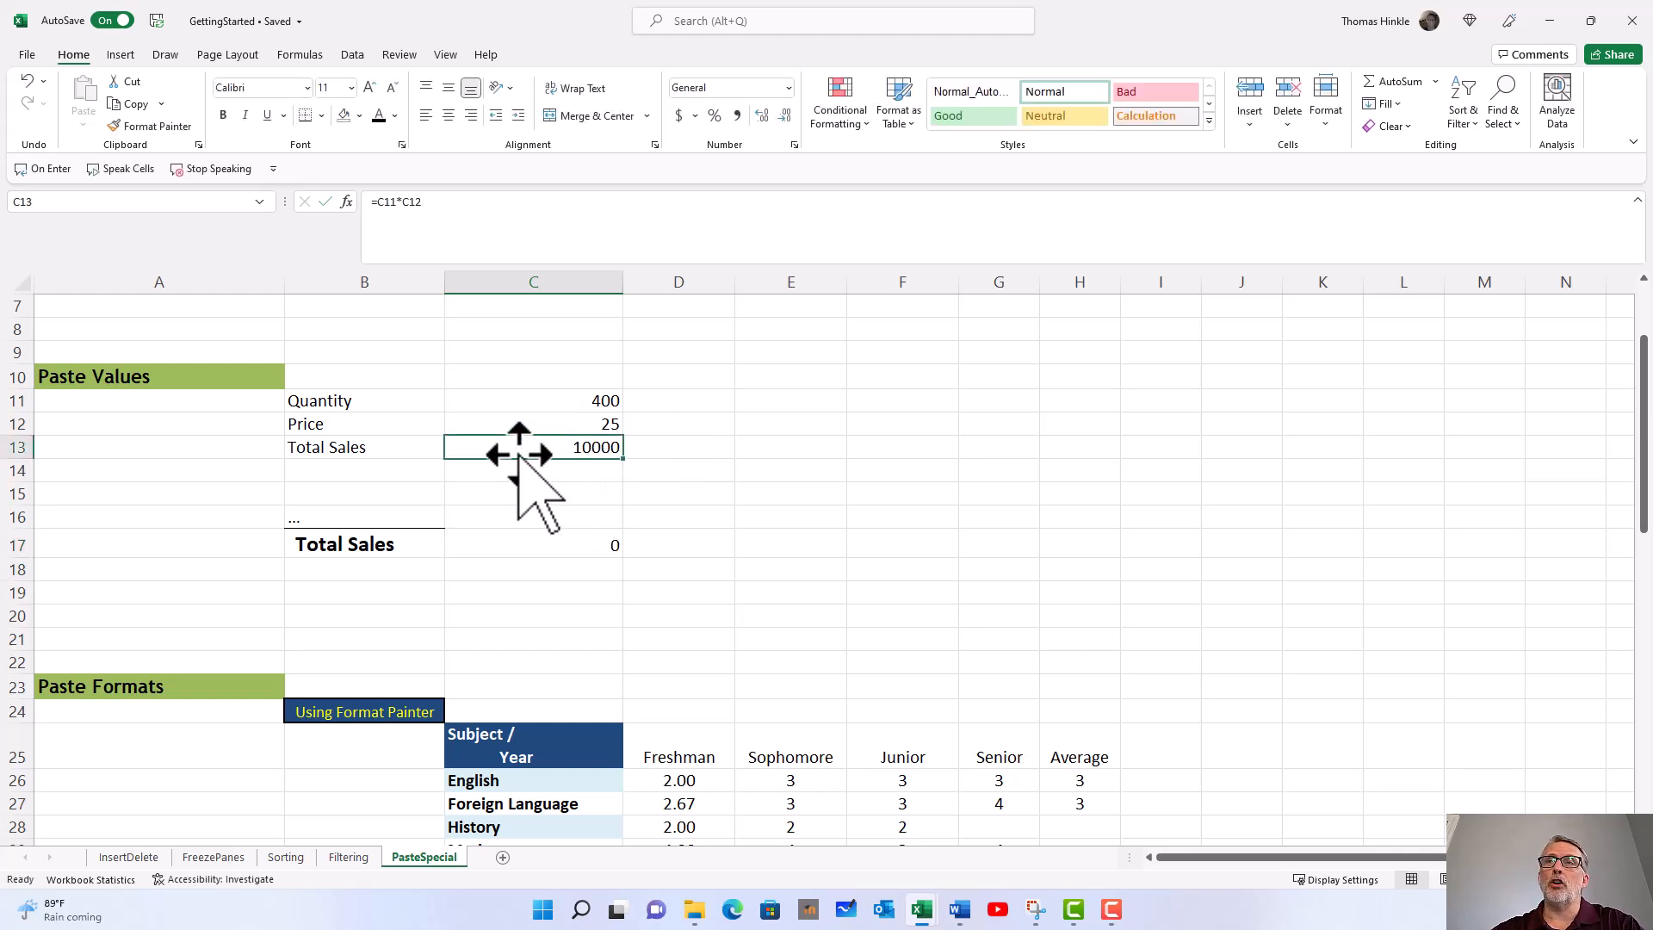
{"action": "left_click", "coordinate": [529, 550]}
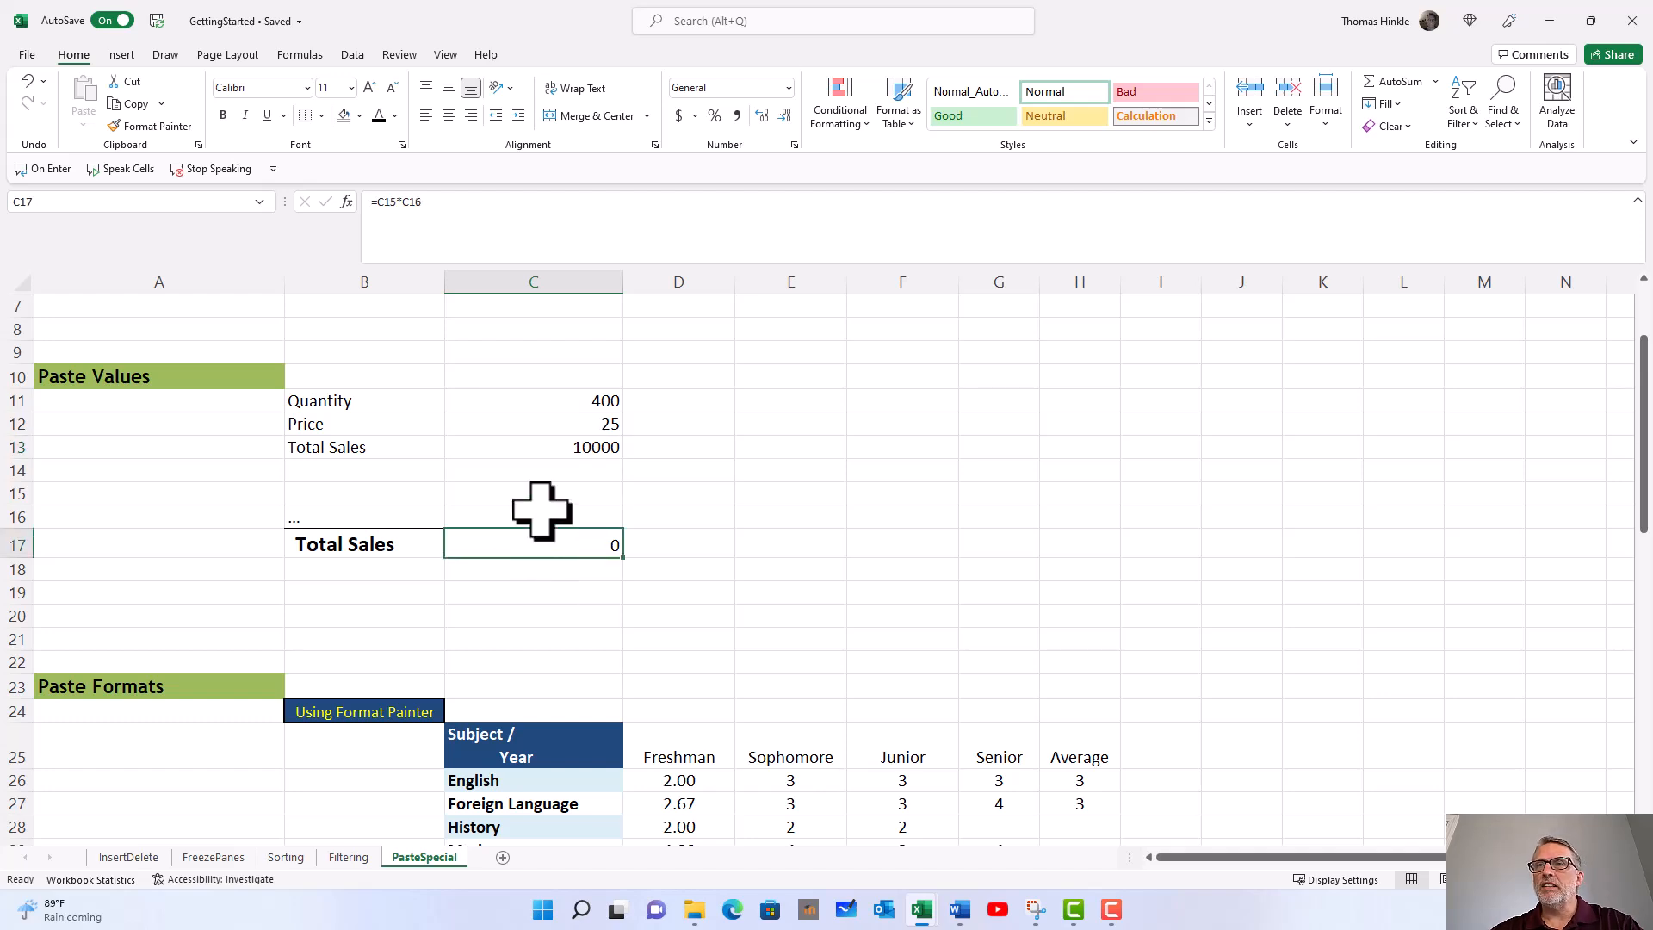
{"action": "key", "text": "ctrl+z"}
{"action": "key", "text": "ctrl+z"}
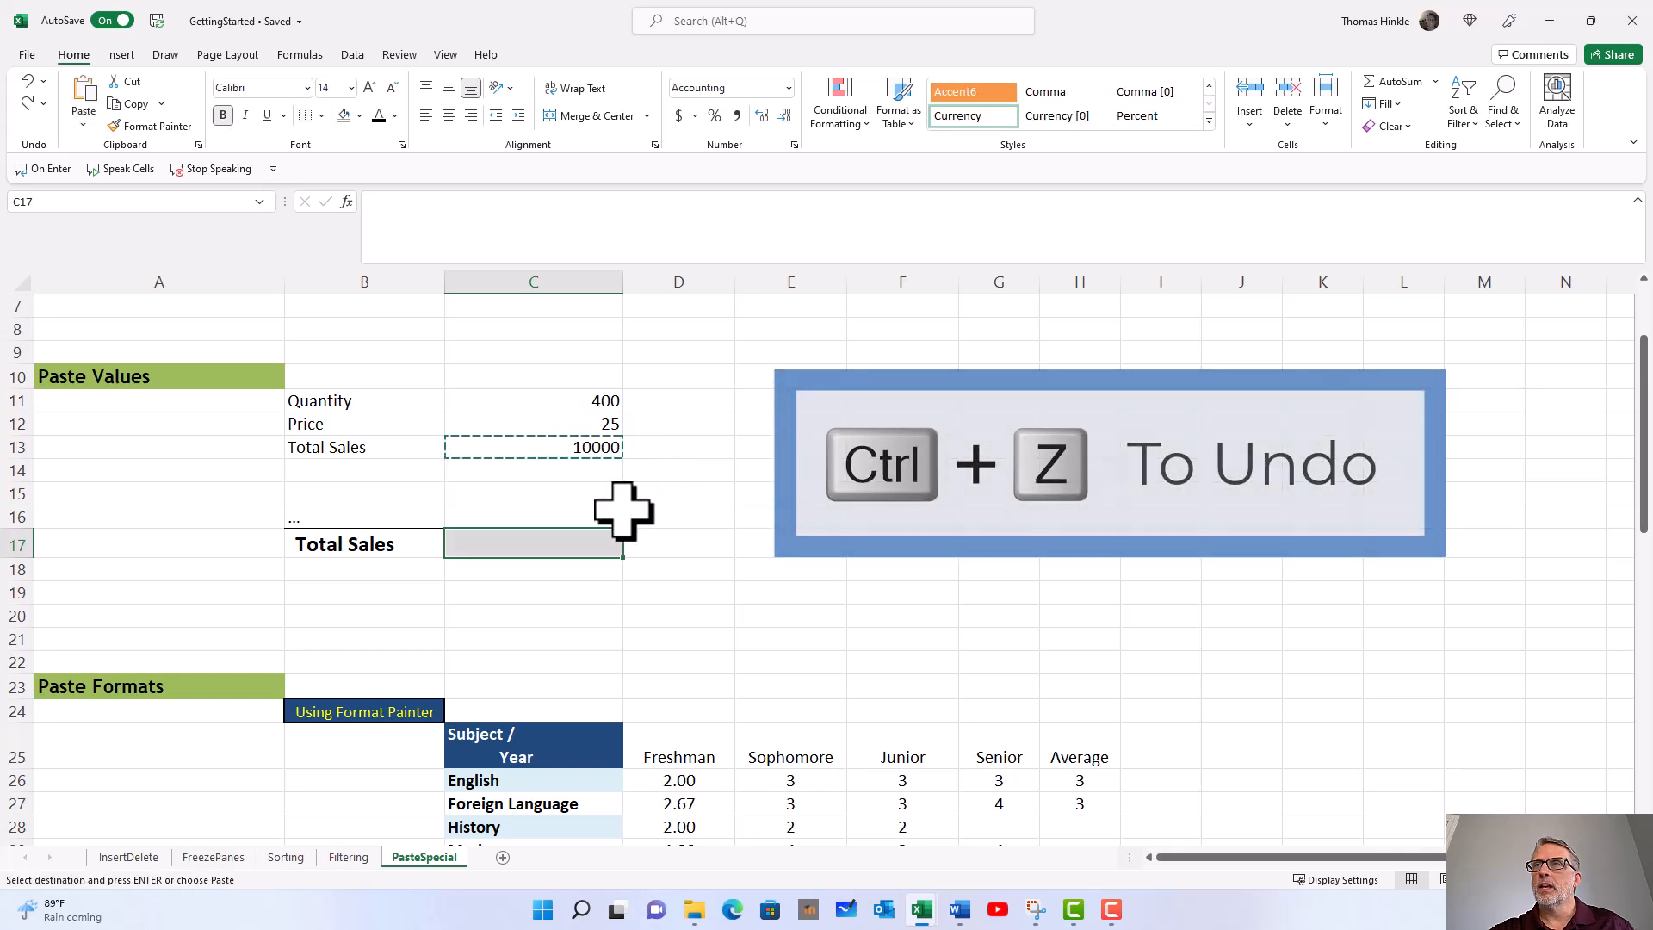
Step: Paste only the value of C13 into the Total Sales cell C17, using Paste Special with the Values option
{"action": "left_click", "coordinate": [694, 452]}
{"action": "left_click", "coordinate": [582, 449]}
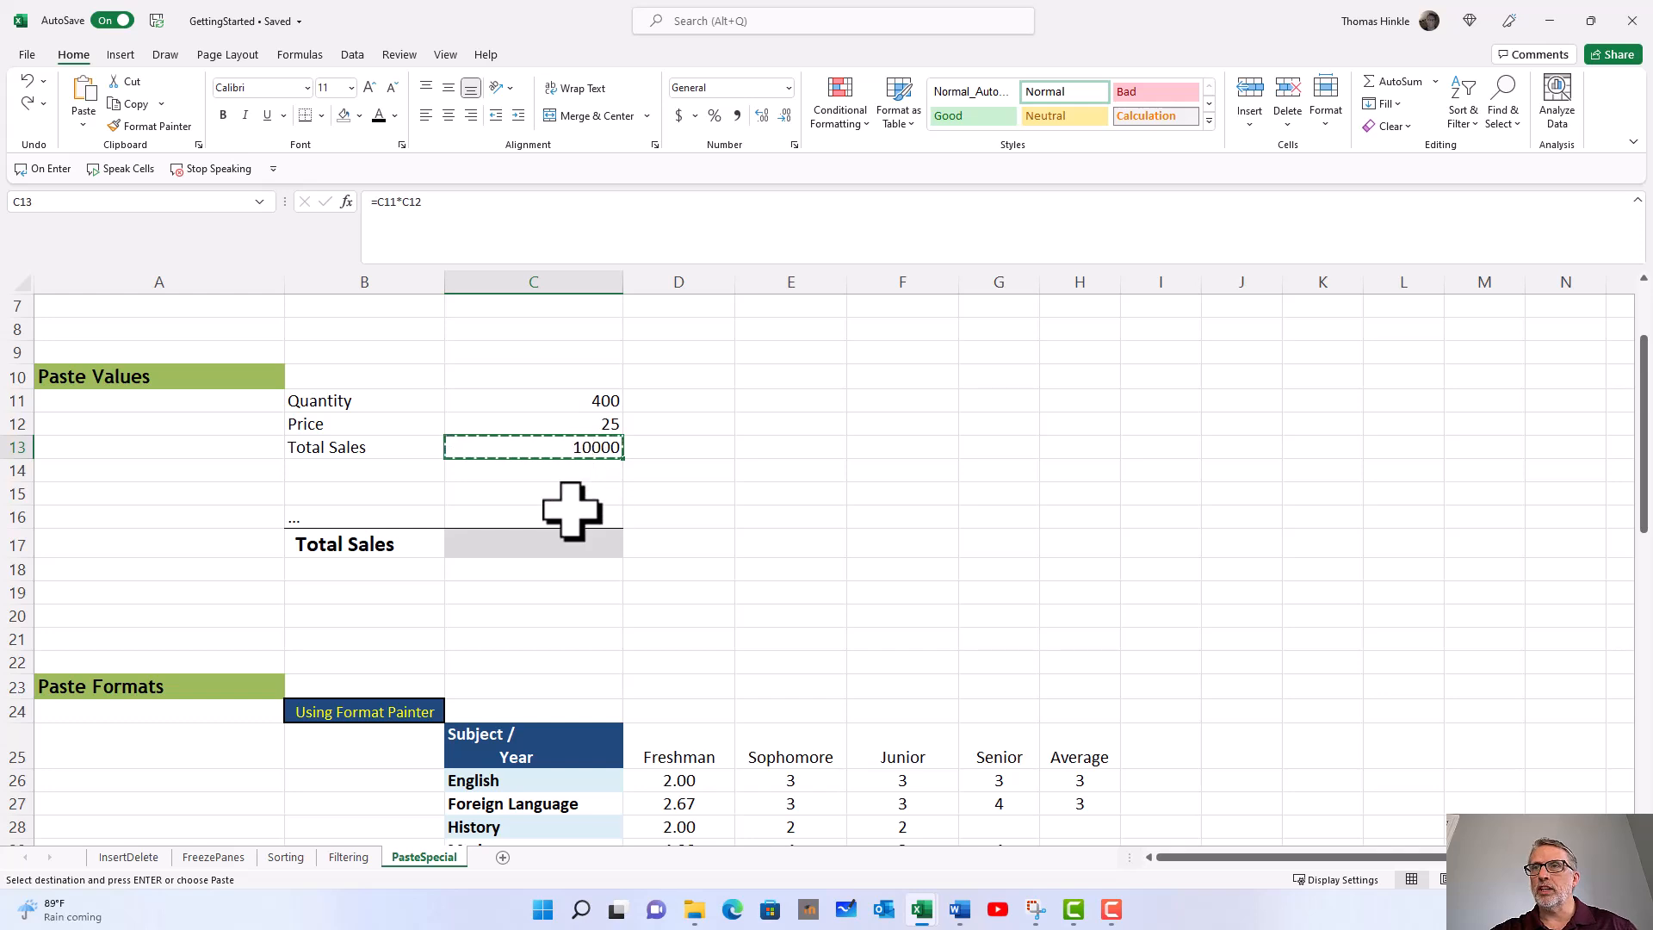
{"action": "left_click", "coordinate": [556, 544]}
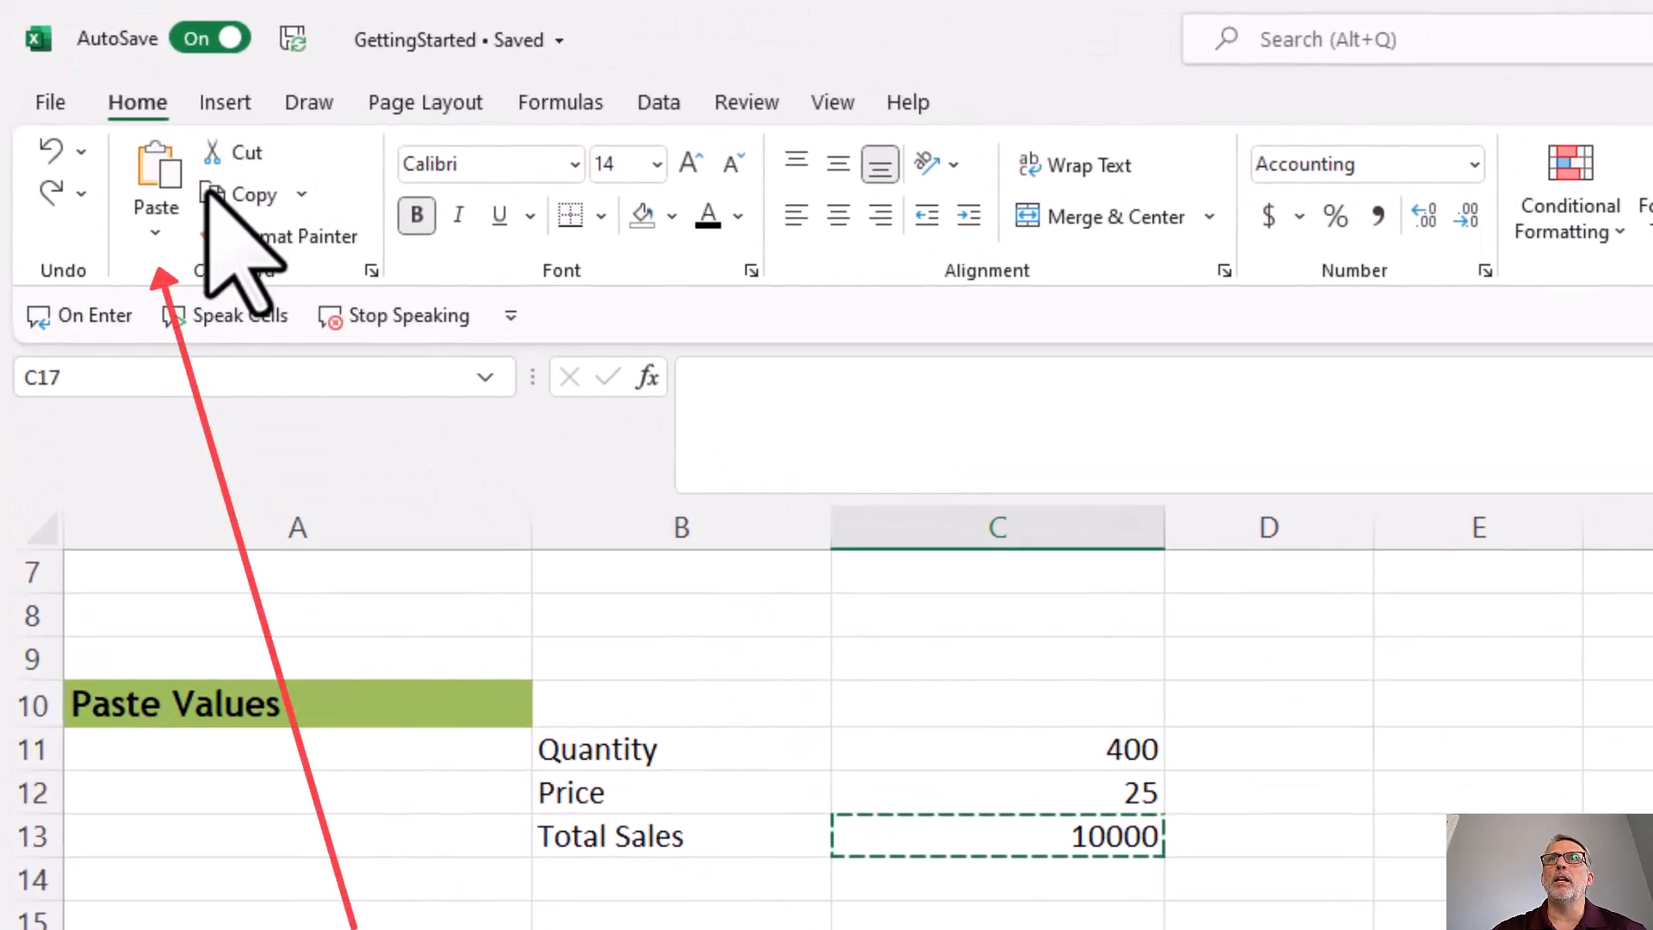
{"action": "left_click", "coordinate": [156, 232]}
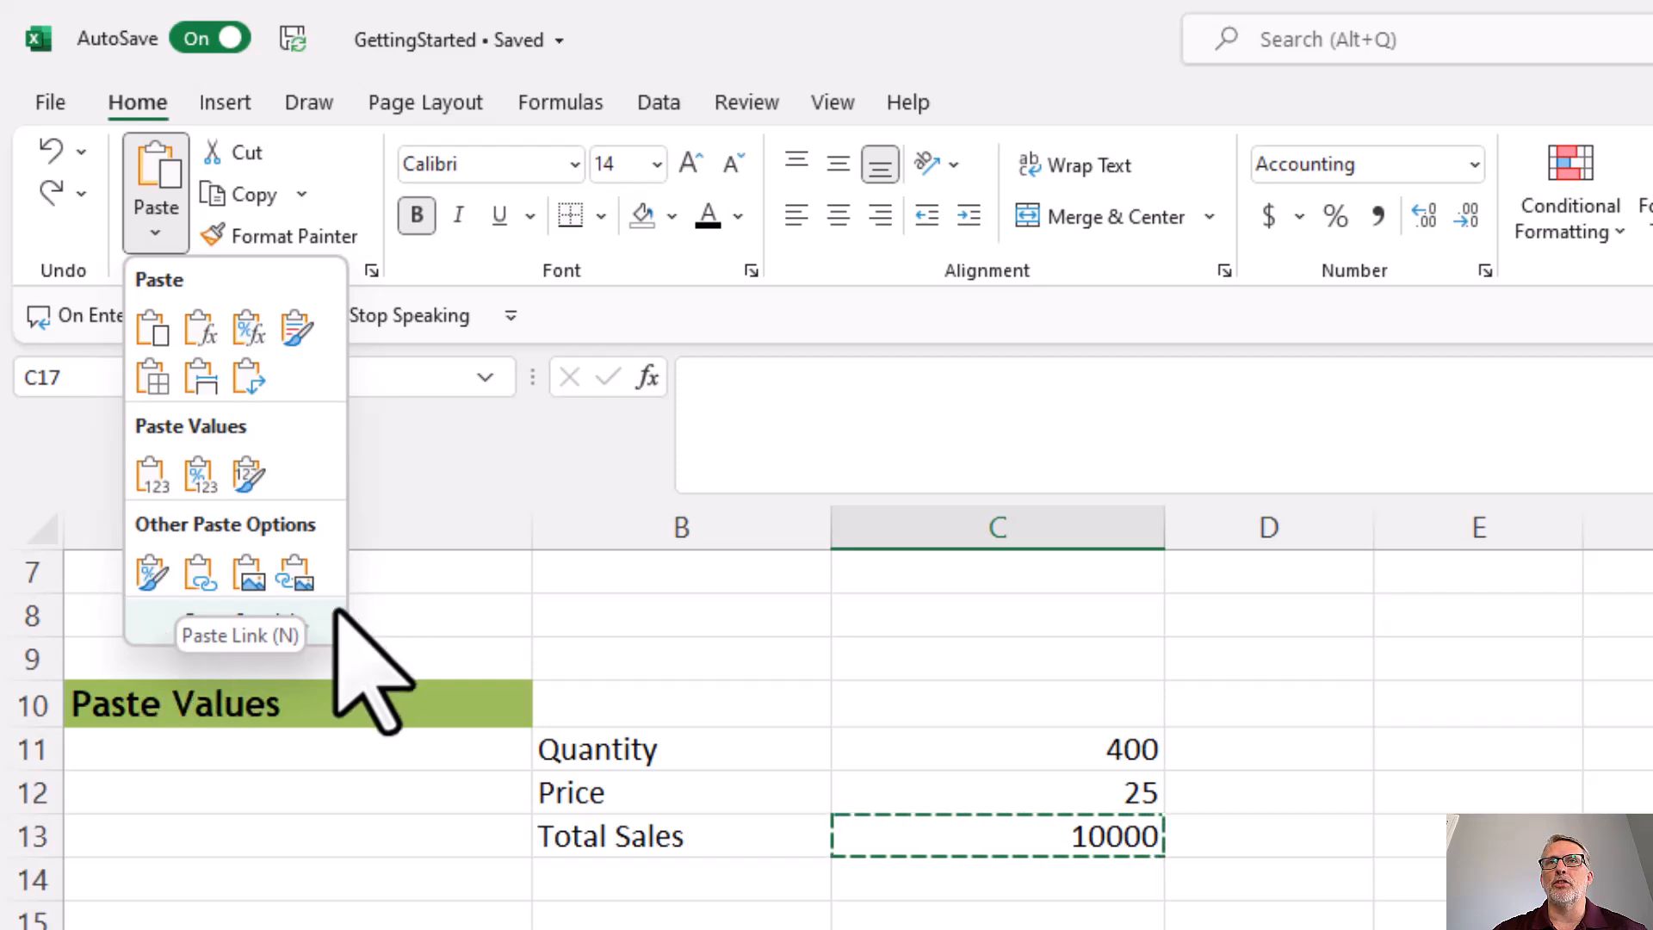
{"action": "left_click", "coordinate": [274, 625]}
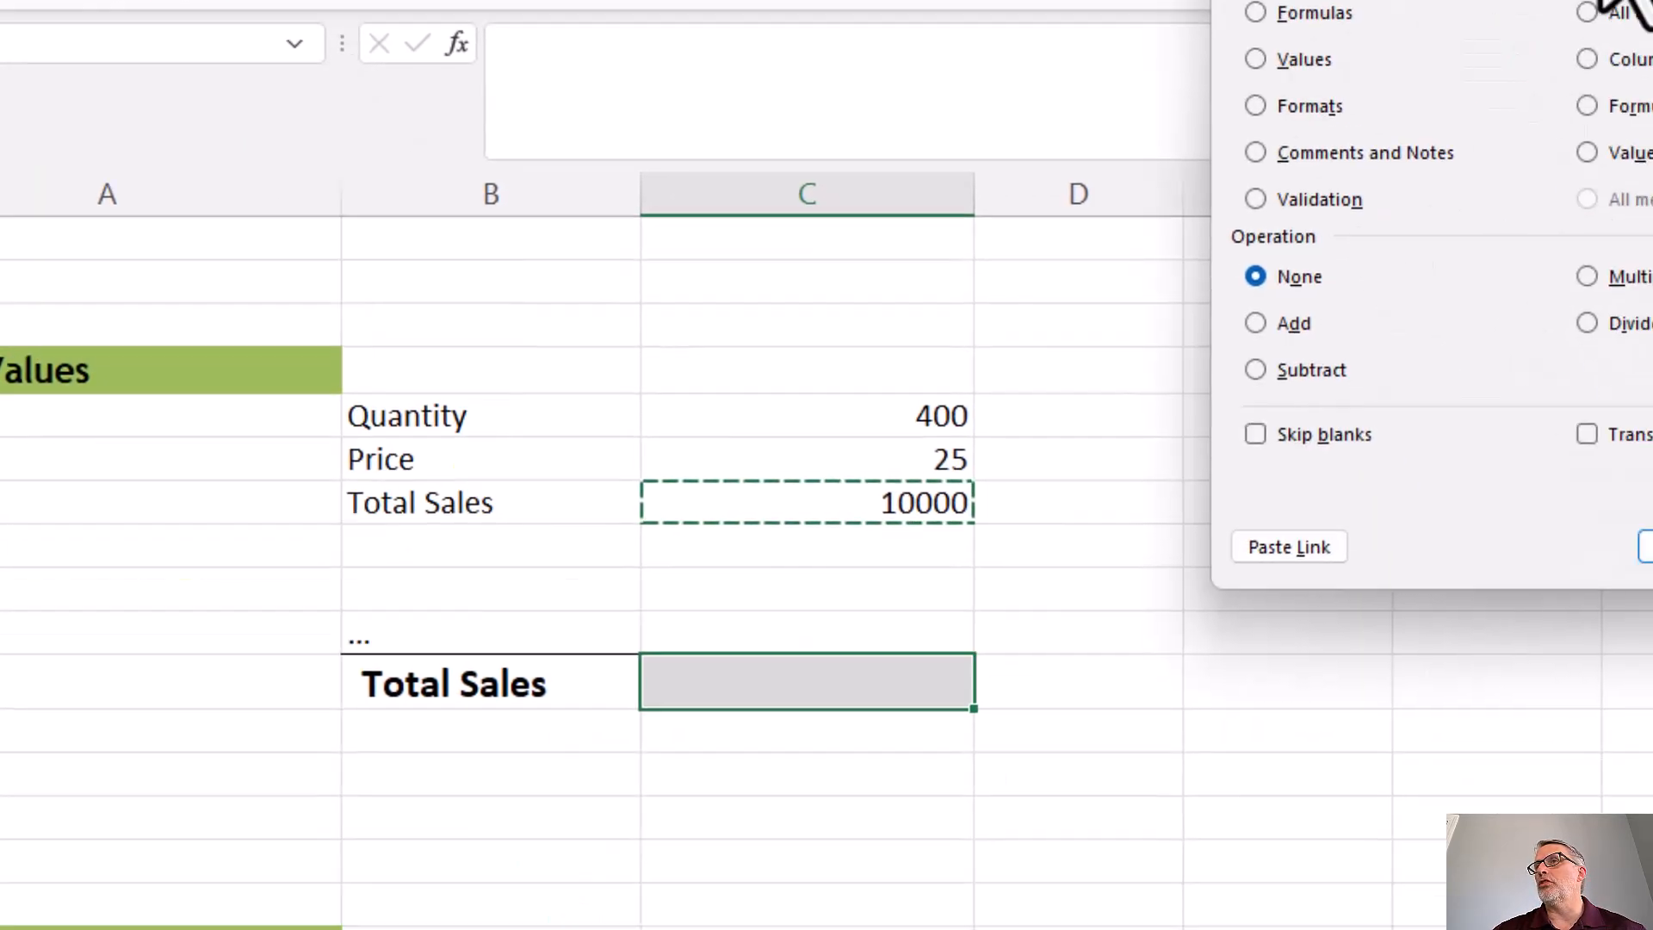
{"action": "left_click_drag", "start_coordinate": [1615, 0], "coordinate": [1361, 33]}
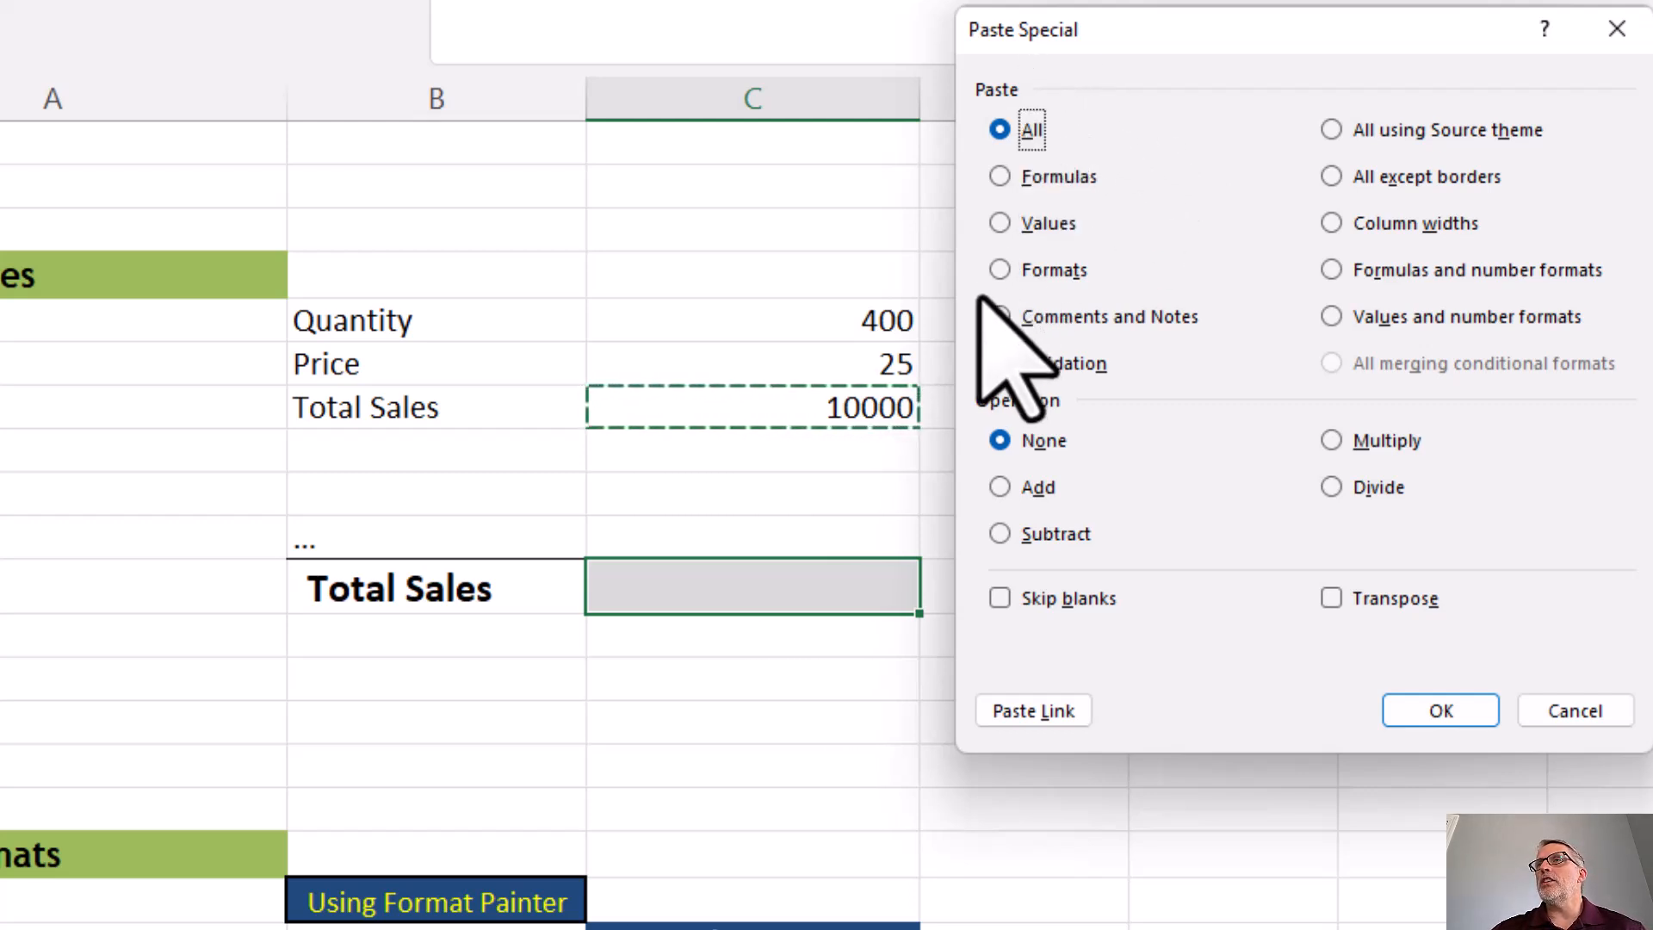
{"action": "left_click", "coordinate": [999, 225]}
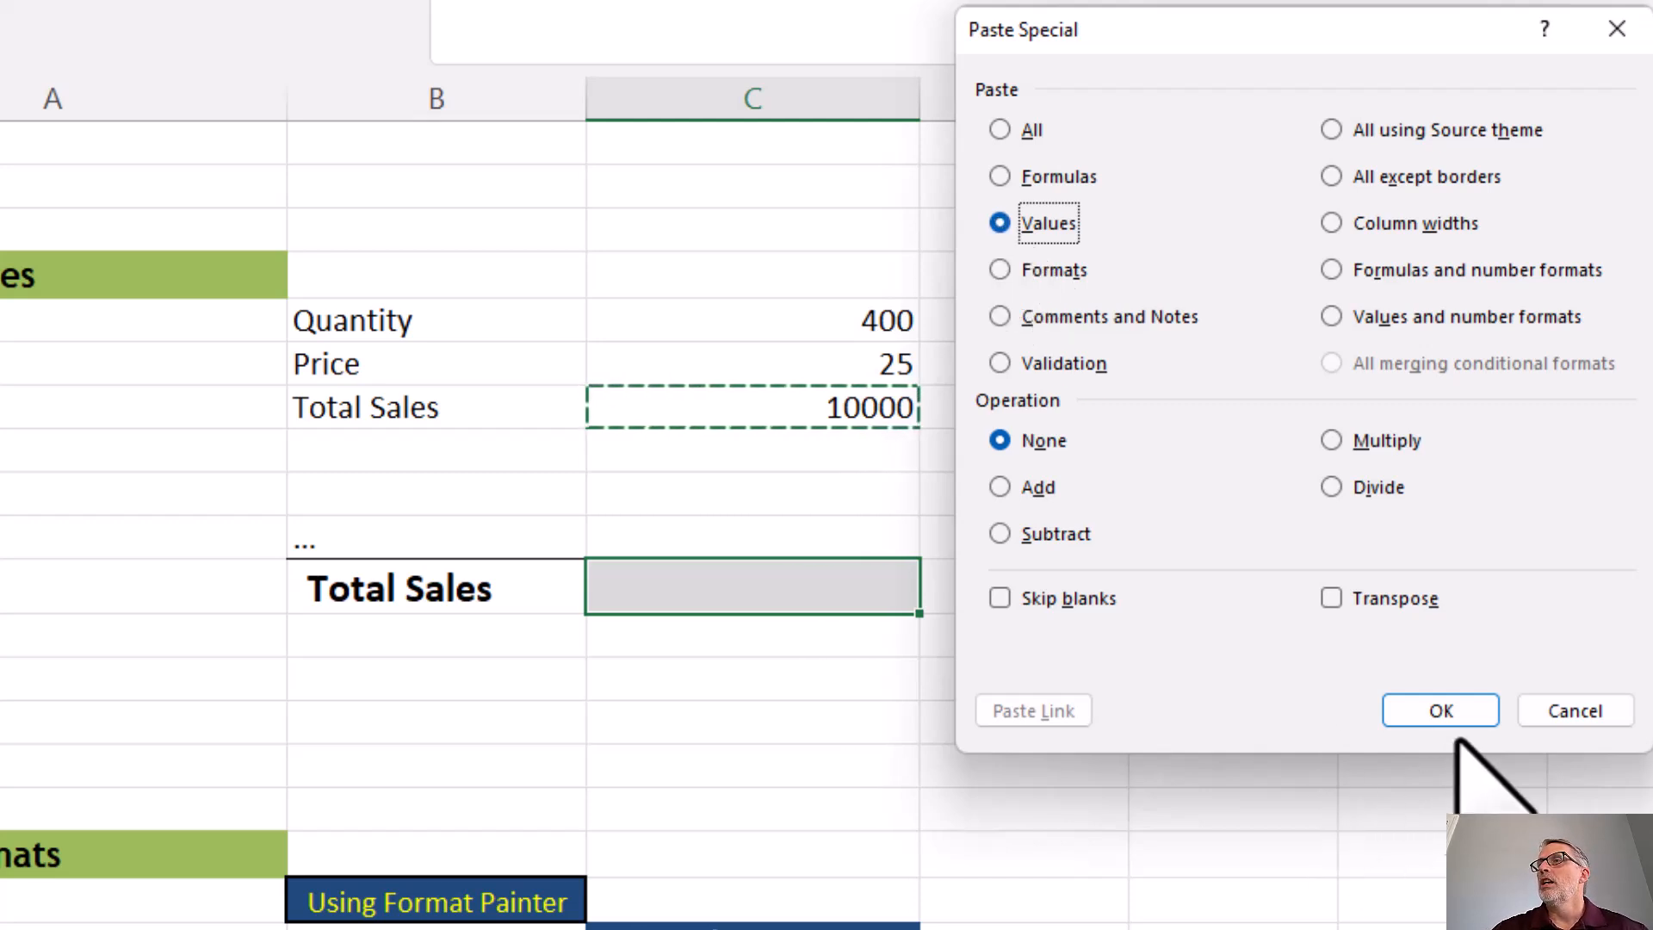
{"action": "left_click", "coordinate": [1443, 711]}
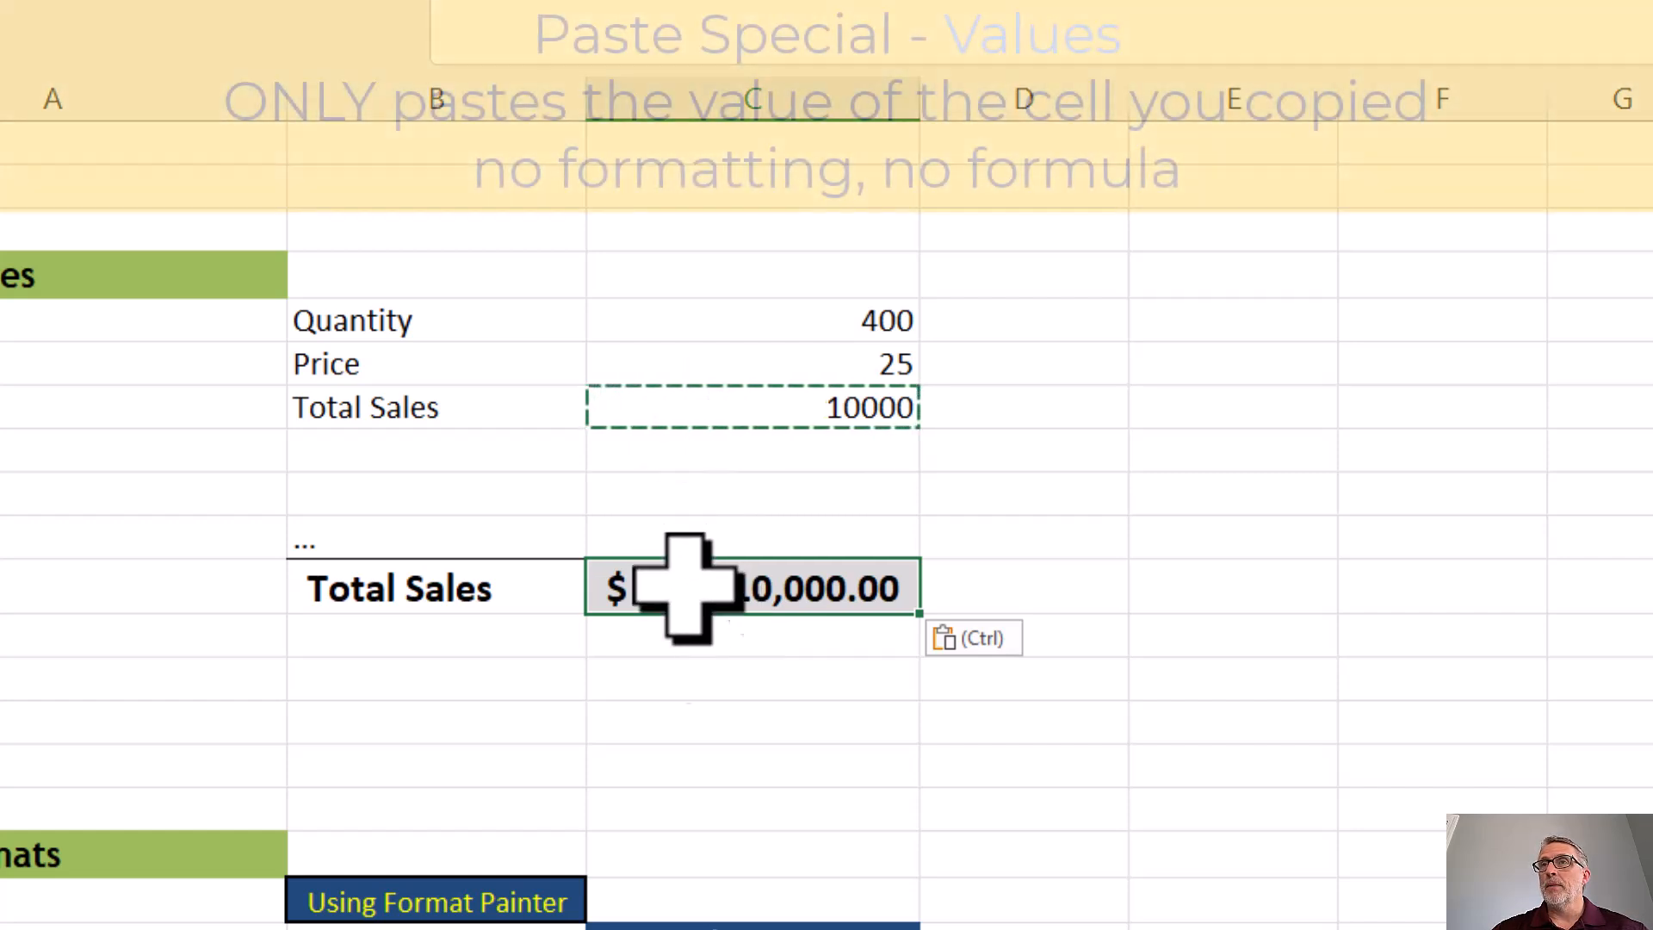
Step: Set the Quantity in C11 to 500 and compare the Total Sales cells C13 and C17
{"action": "left_click", "coordinate": [712, 410]}
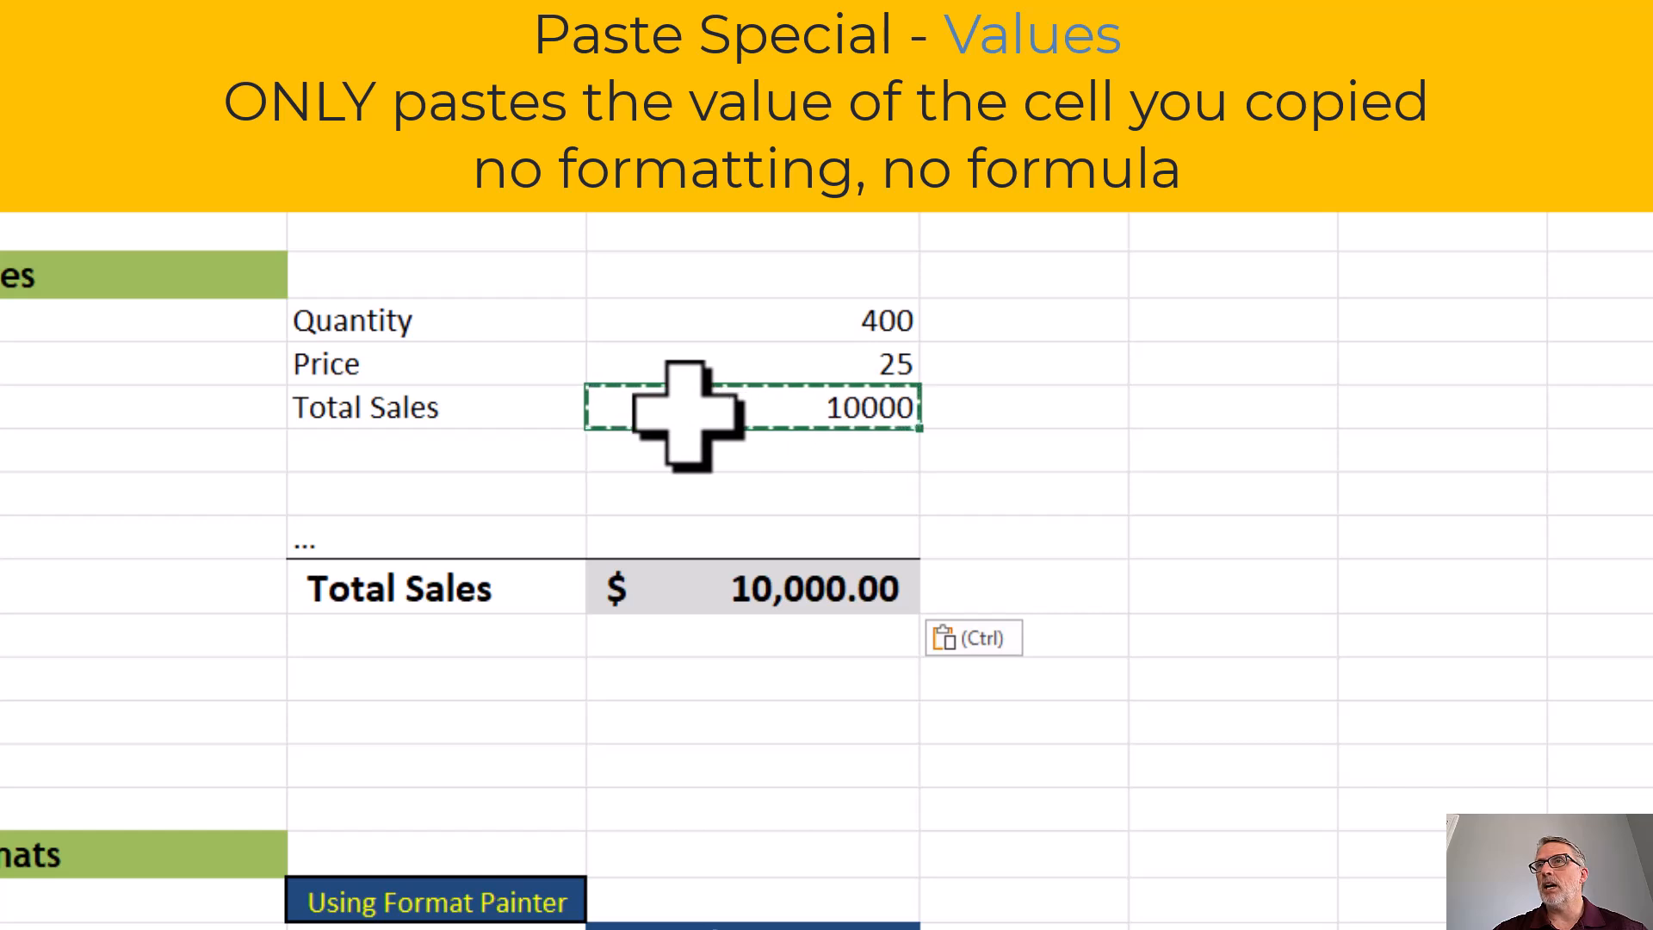
{"action": "left_click", "coordinate": [660, 595]}
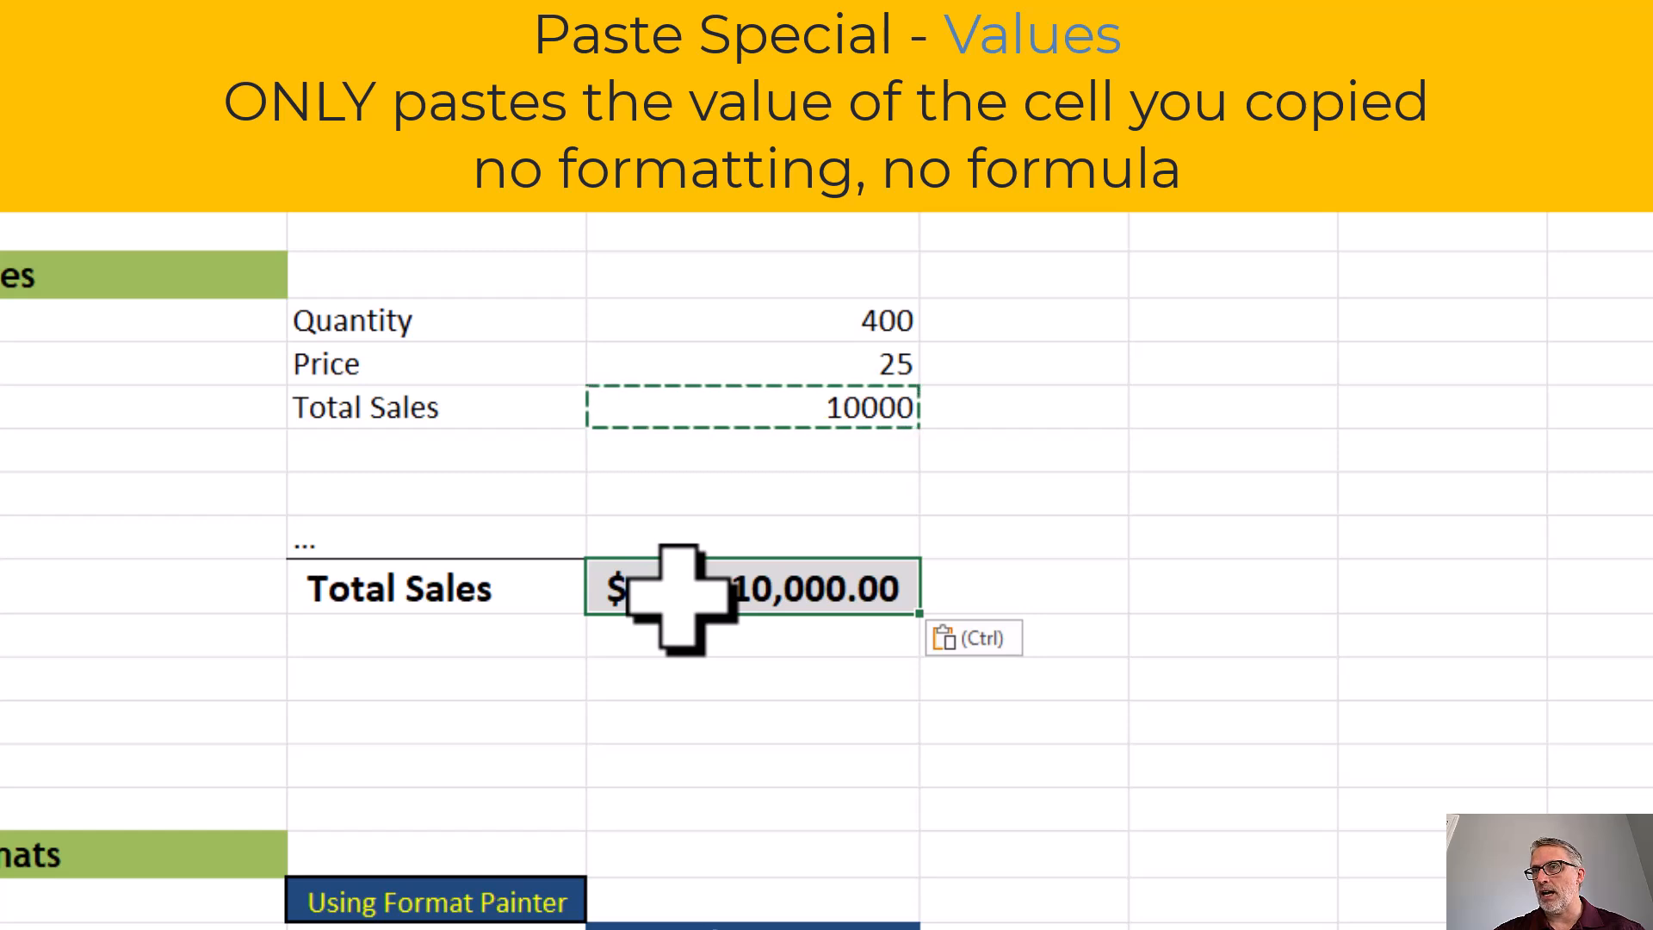
{"action": "left_click", "coordinate": [755, 409]}
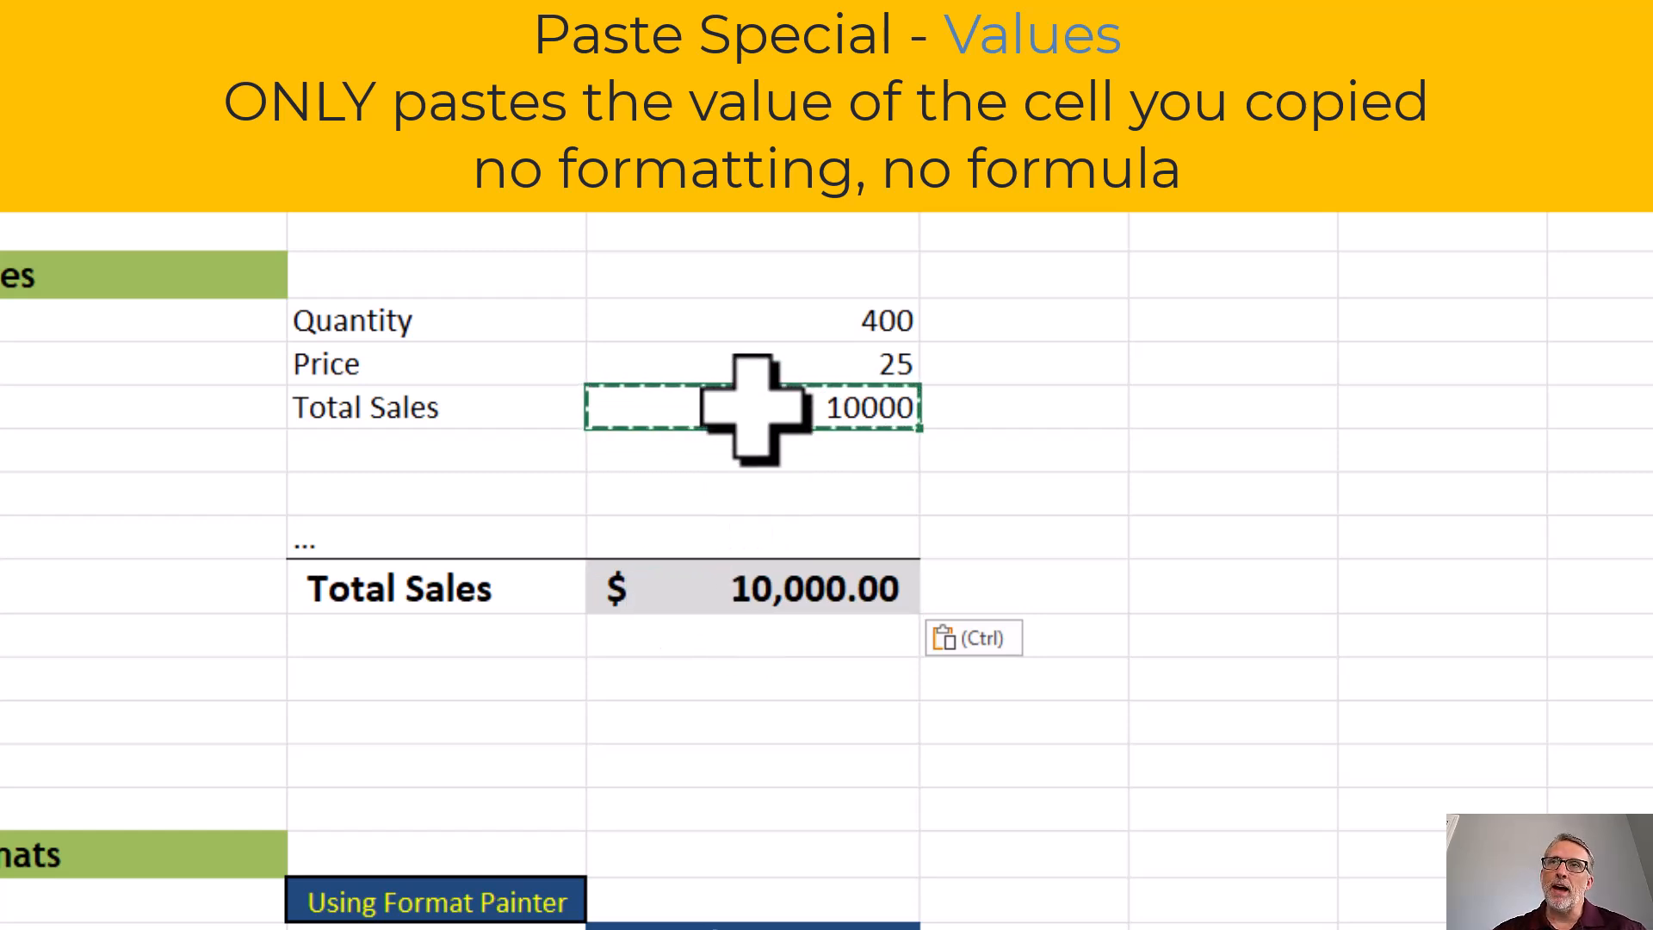
{"action": "left_click", "coordinate": [749, 599]}
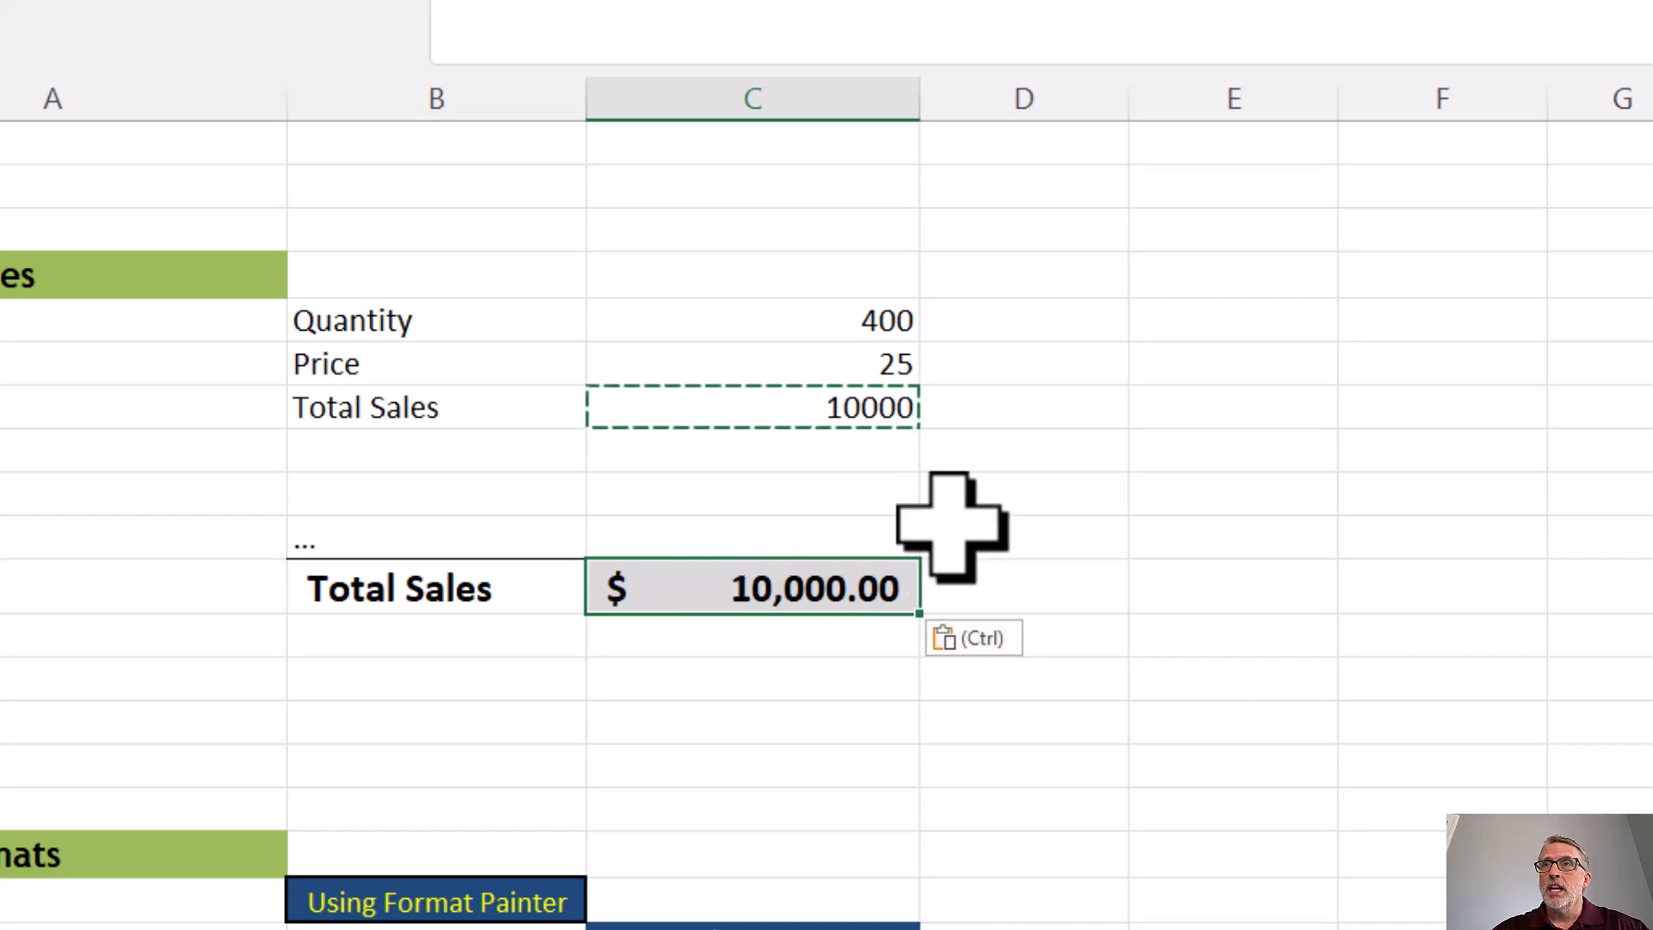
{"action": "left_click", "coordinate": [811, 370]}
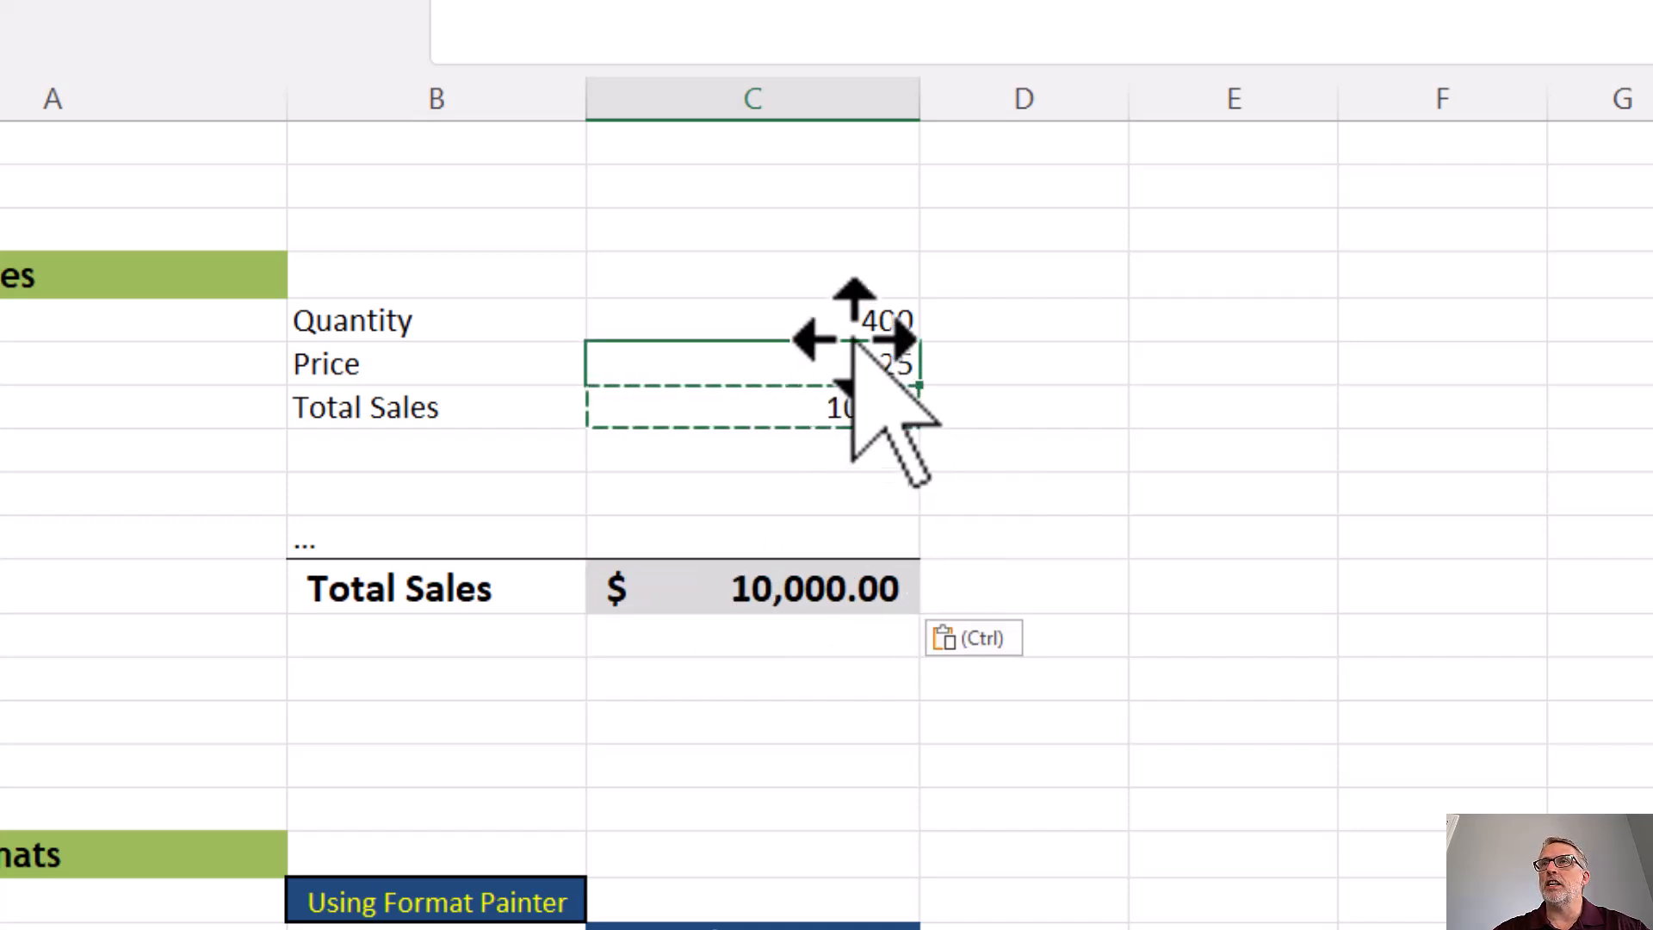
{"action": "left_click", "coordinate": [844, 324]}
{"action": "key", "text": "F2"}
{"action": "key", "text": "Return"}
{"action": "left_click", "coordinate": [854, 594]}
{"action": "left_click", "coordinate": [885, 409]}
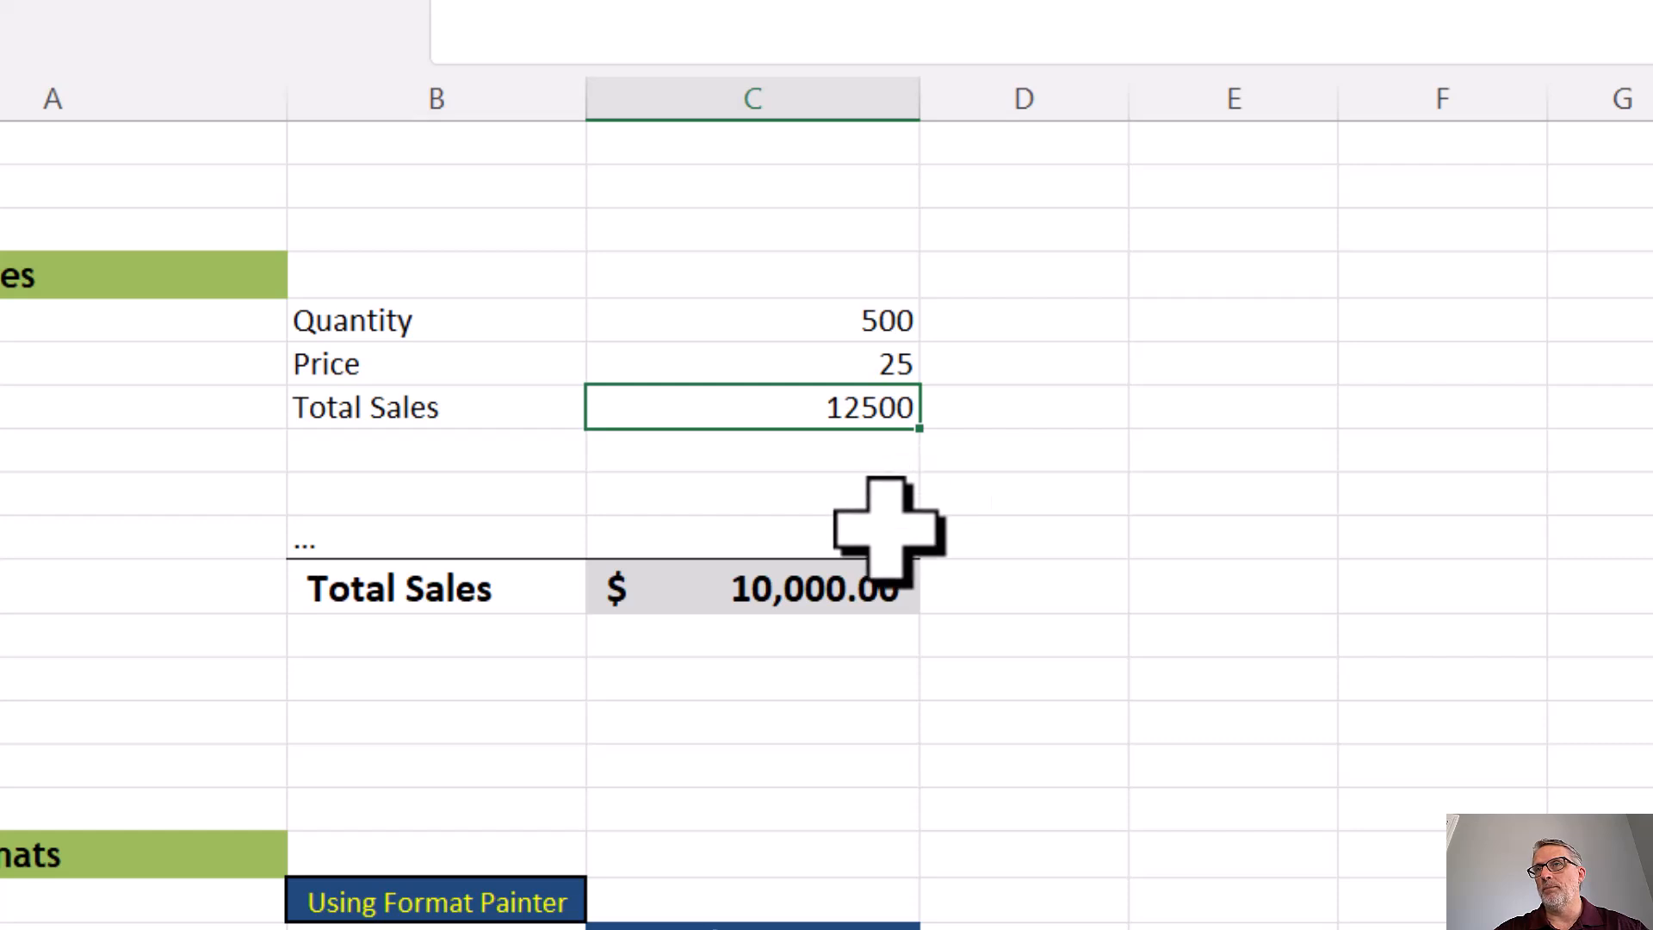
Step: Copy the formatted Subject / Year header cell C25 in the Paste Formats section
{"action": "scroll", "coordinate": [977, 581], "scroll_direction": "down", "scroll_amount": 2}
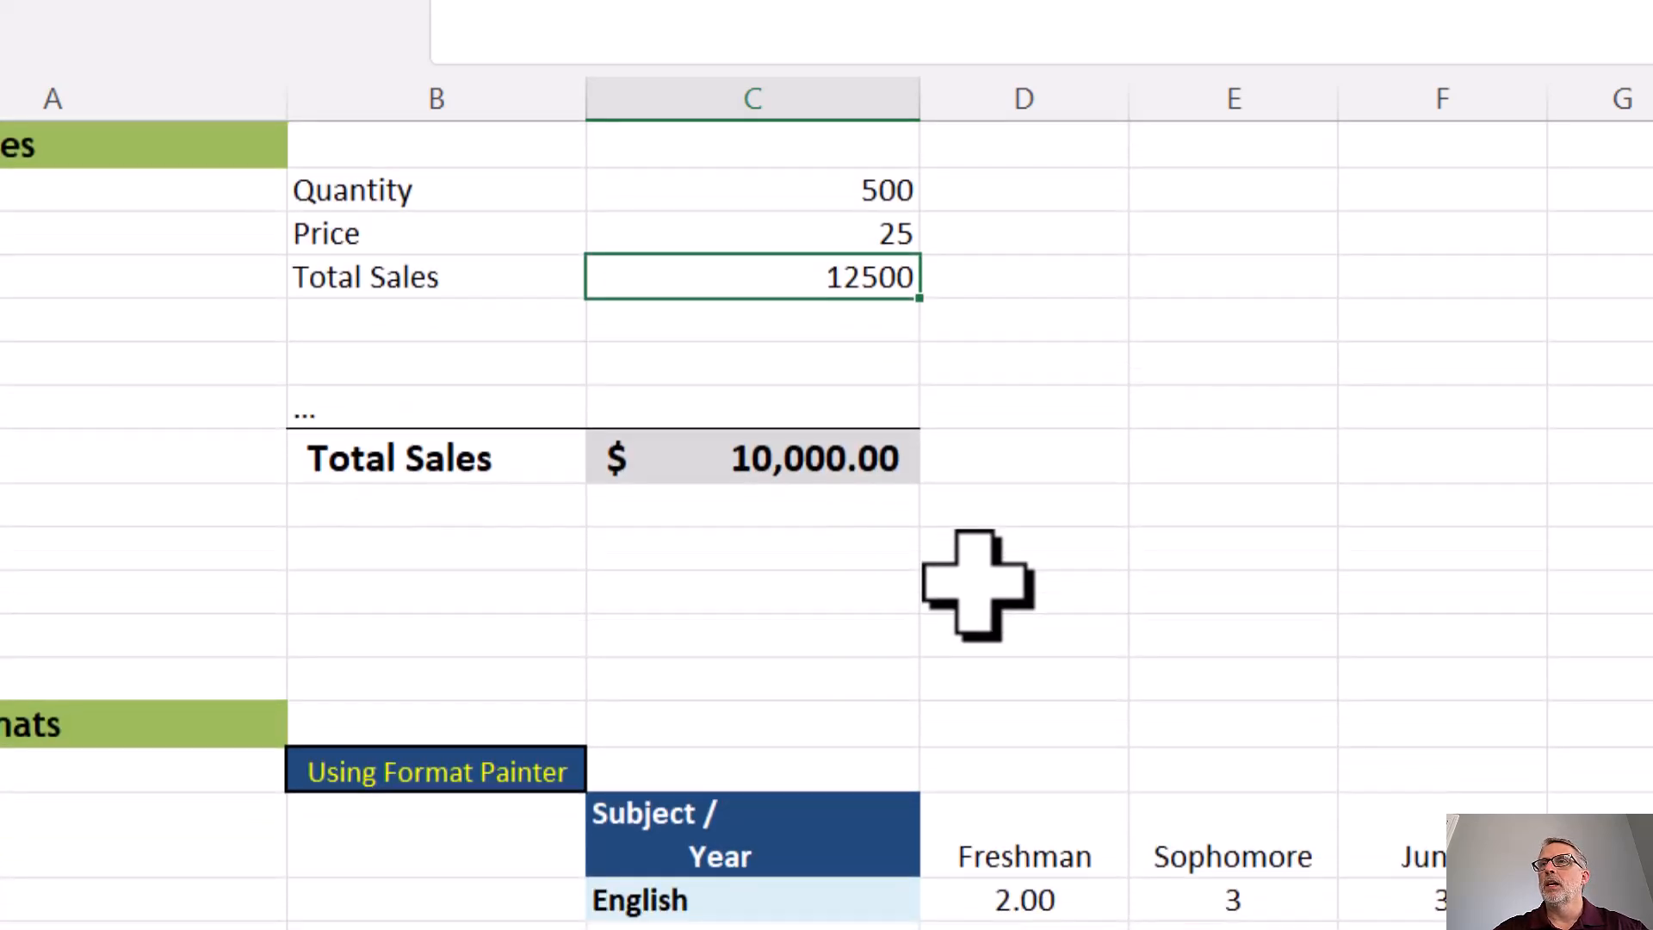
{"action": "scroll", "coordinate": [977, 586], "scroll_direction": "down", "scroll_amount": 3}
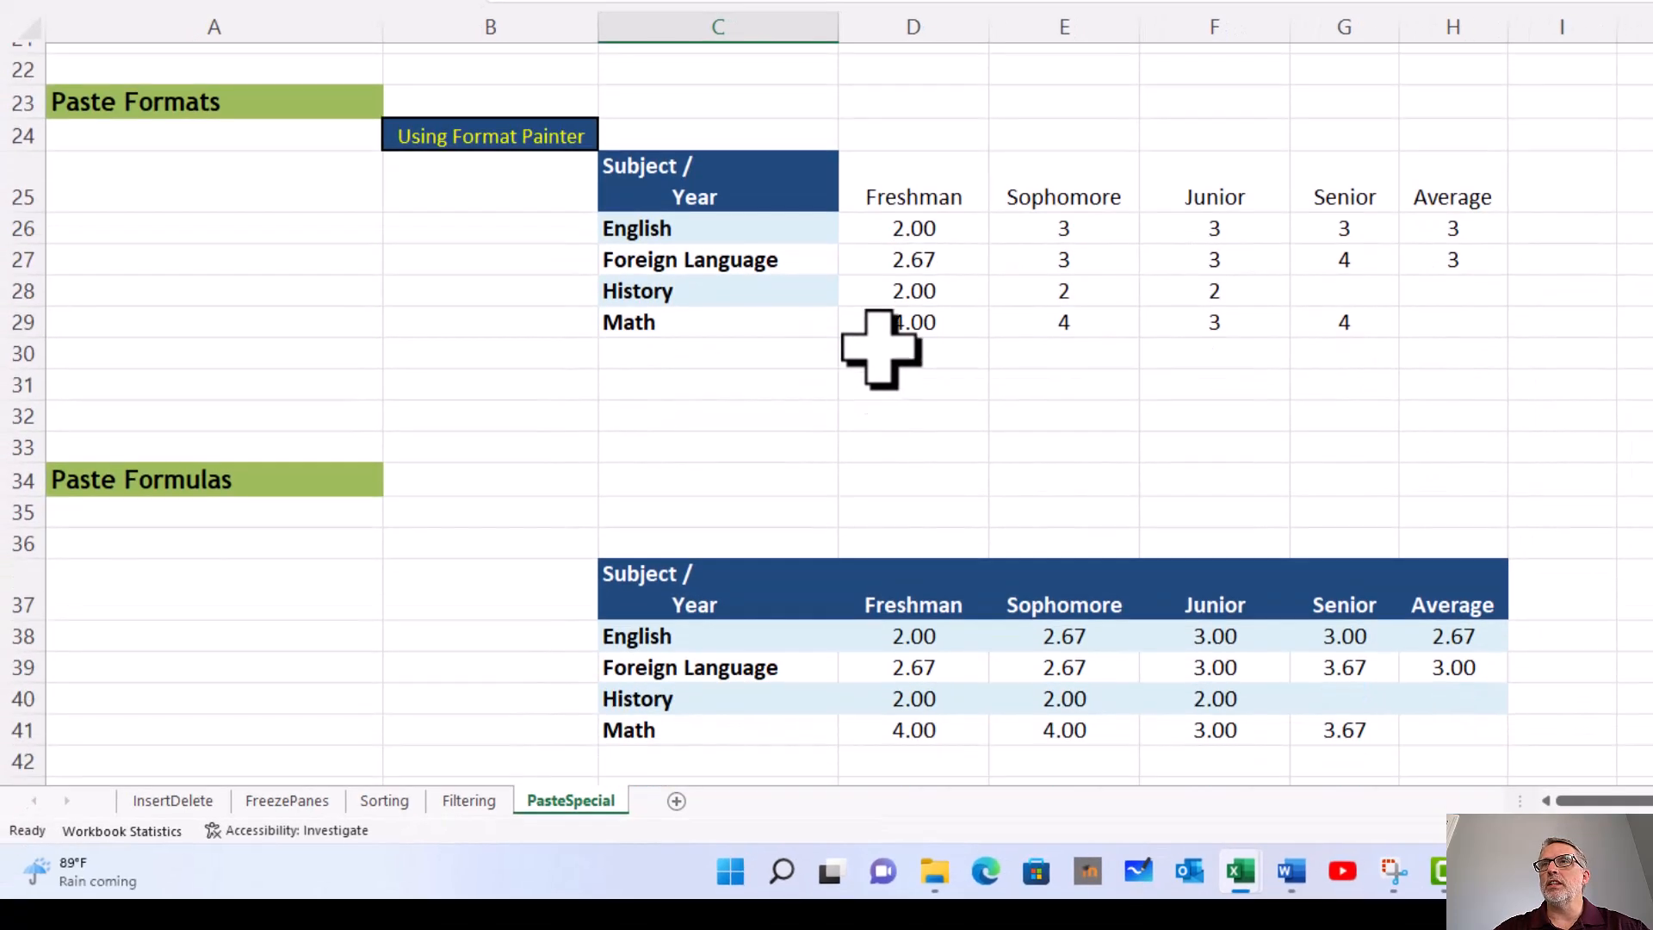
{"action": "mouse_move", "coordinate": [767, 185]}
{"action": "left_mouse_down"}
{"action": "mouse_move", "coordinate": [764, 306]}
{"action": "mouse_move", "coordinate": [760, 192]}
{"action": "left_mouse_up"}
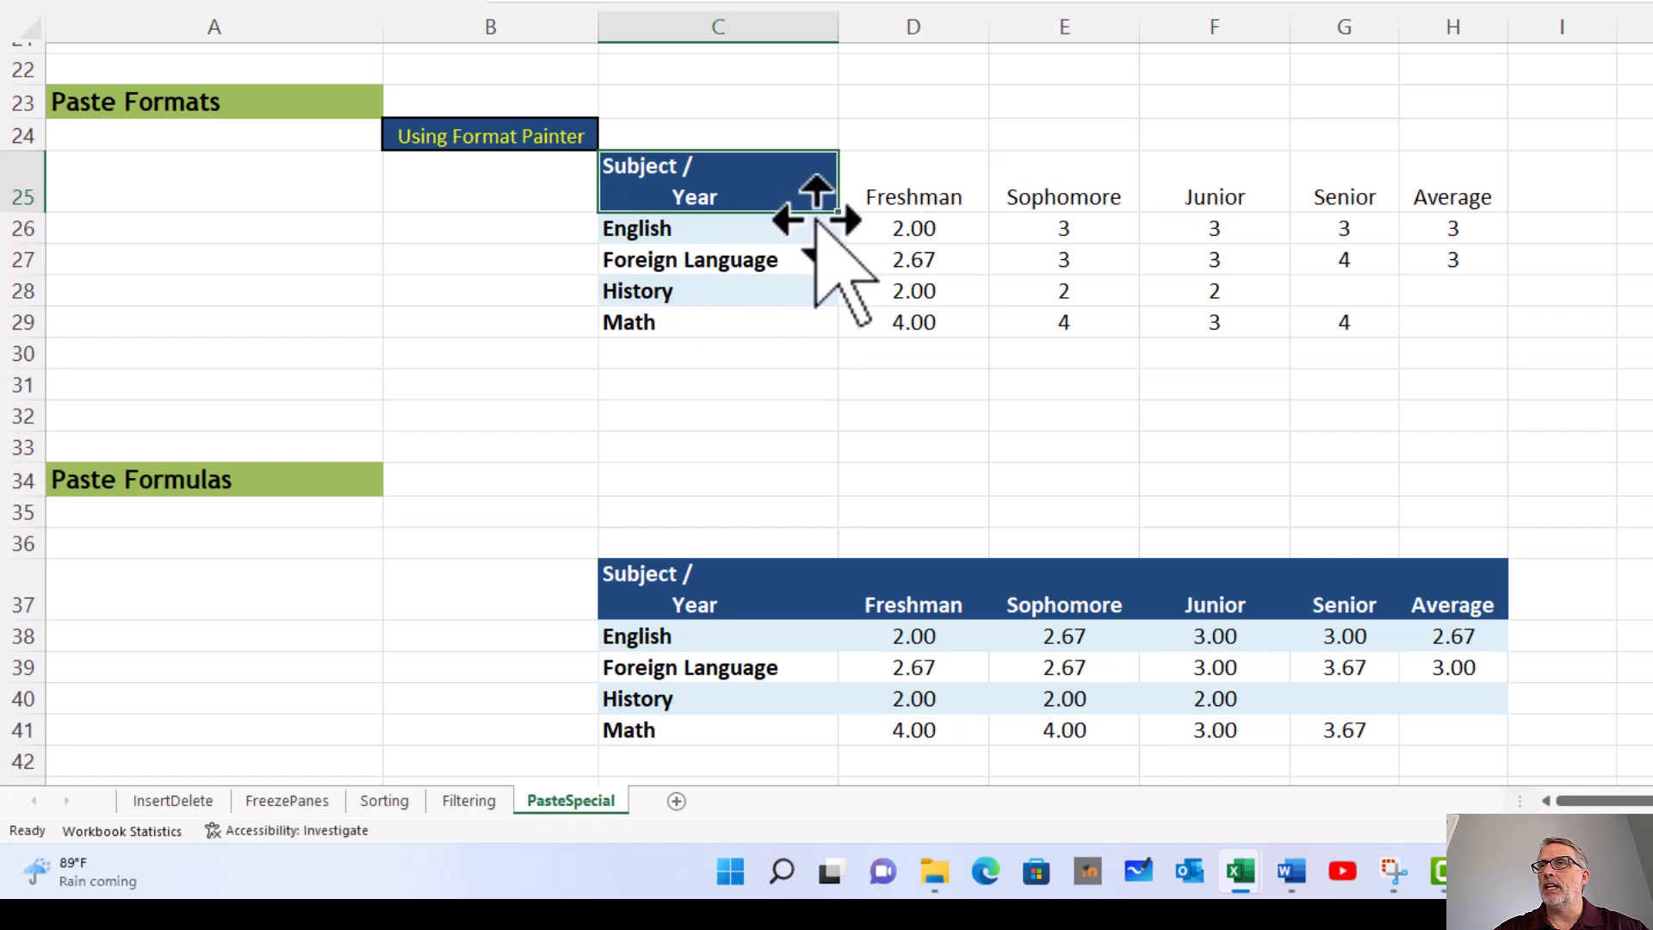
{"action": "left_click", "coordinate": [897, 184]}
{"action": "left_click", "coordinate": [1058, 179]}
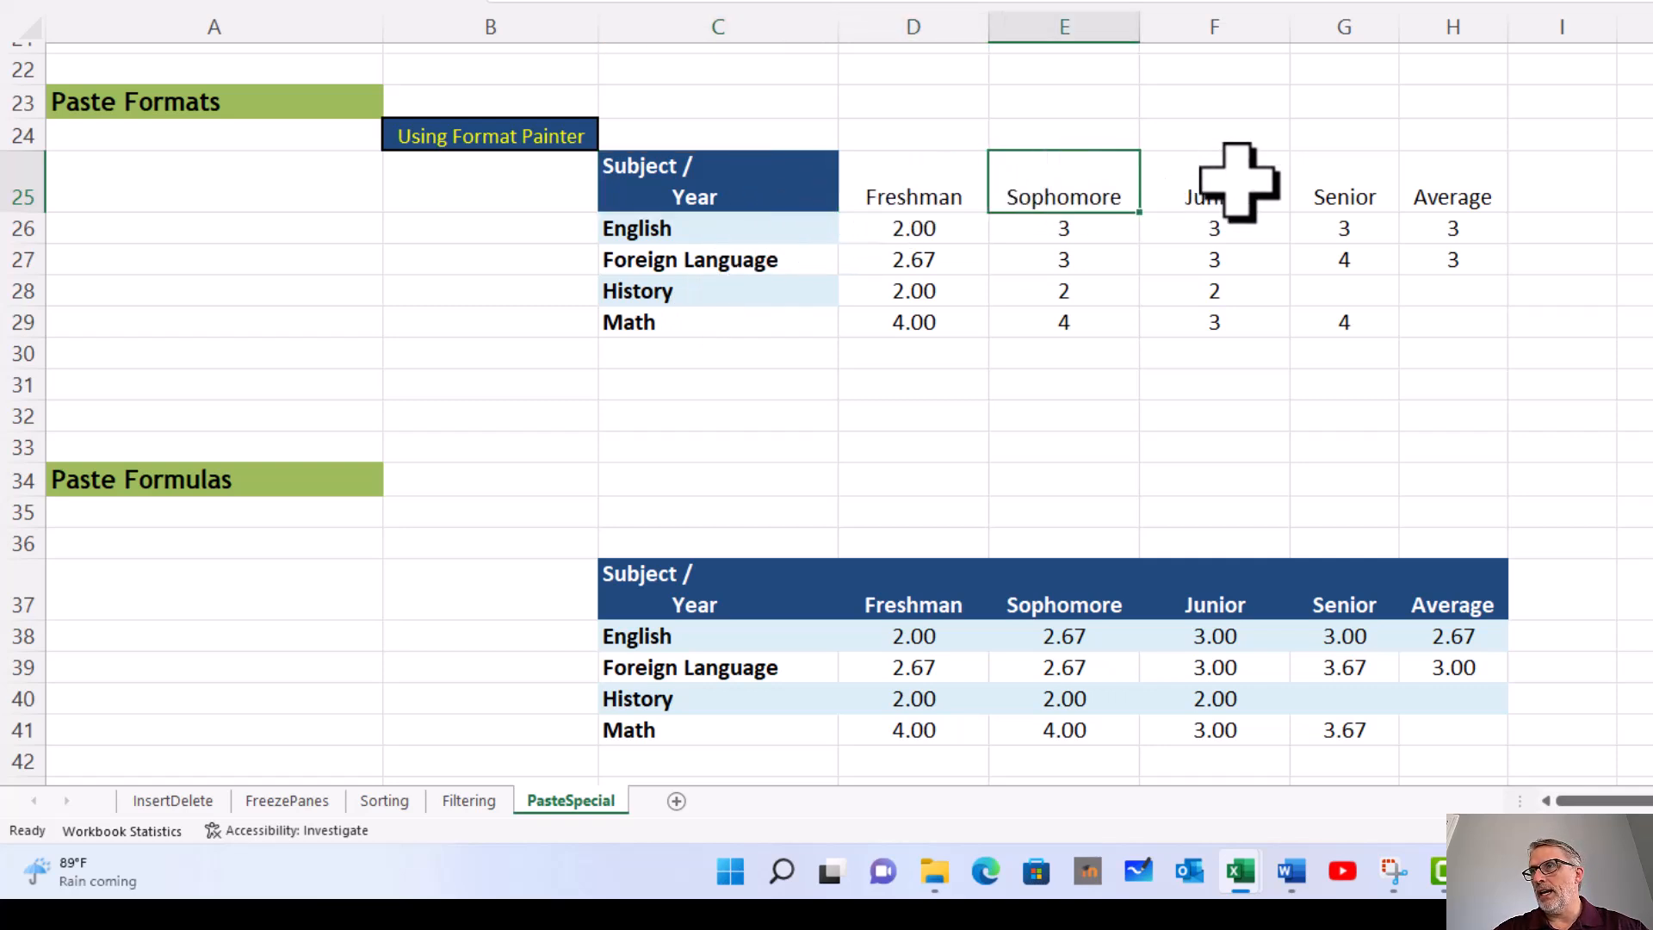
{"action": "left_click", "coordinate": [1225, 183]}
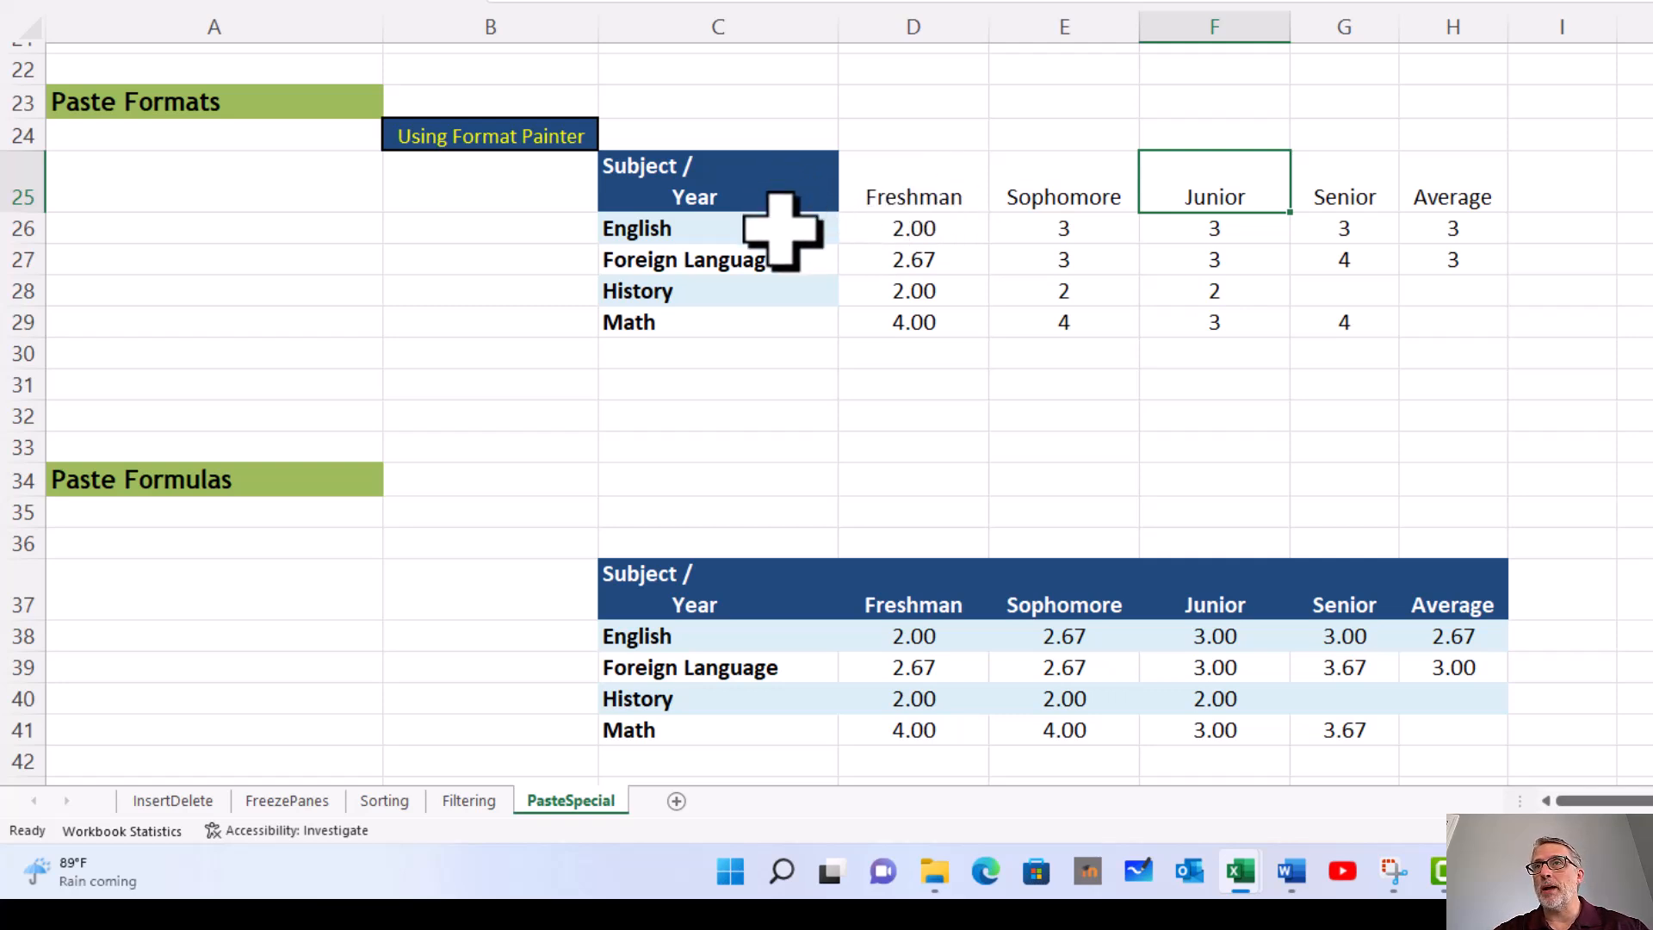
{"action": "left_click", "coordinate": [692, 187]}
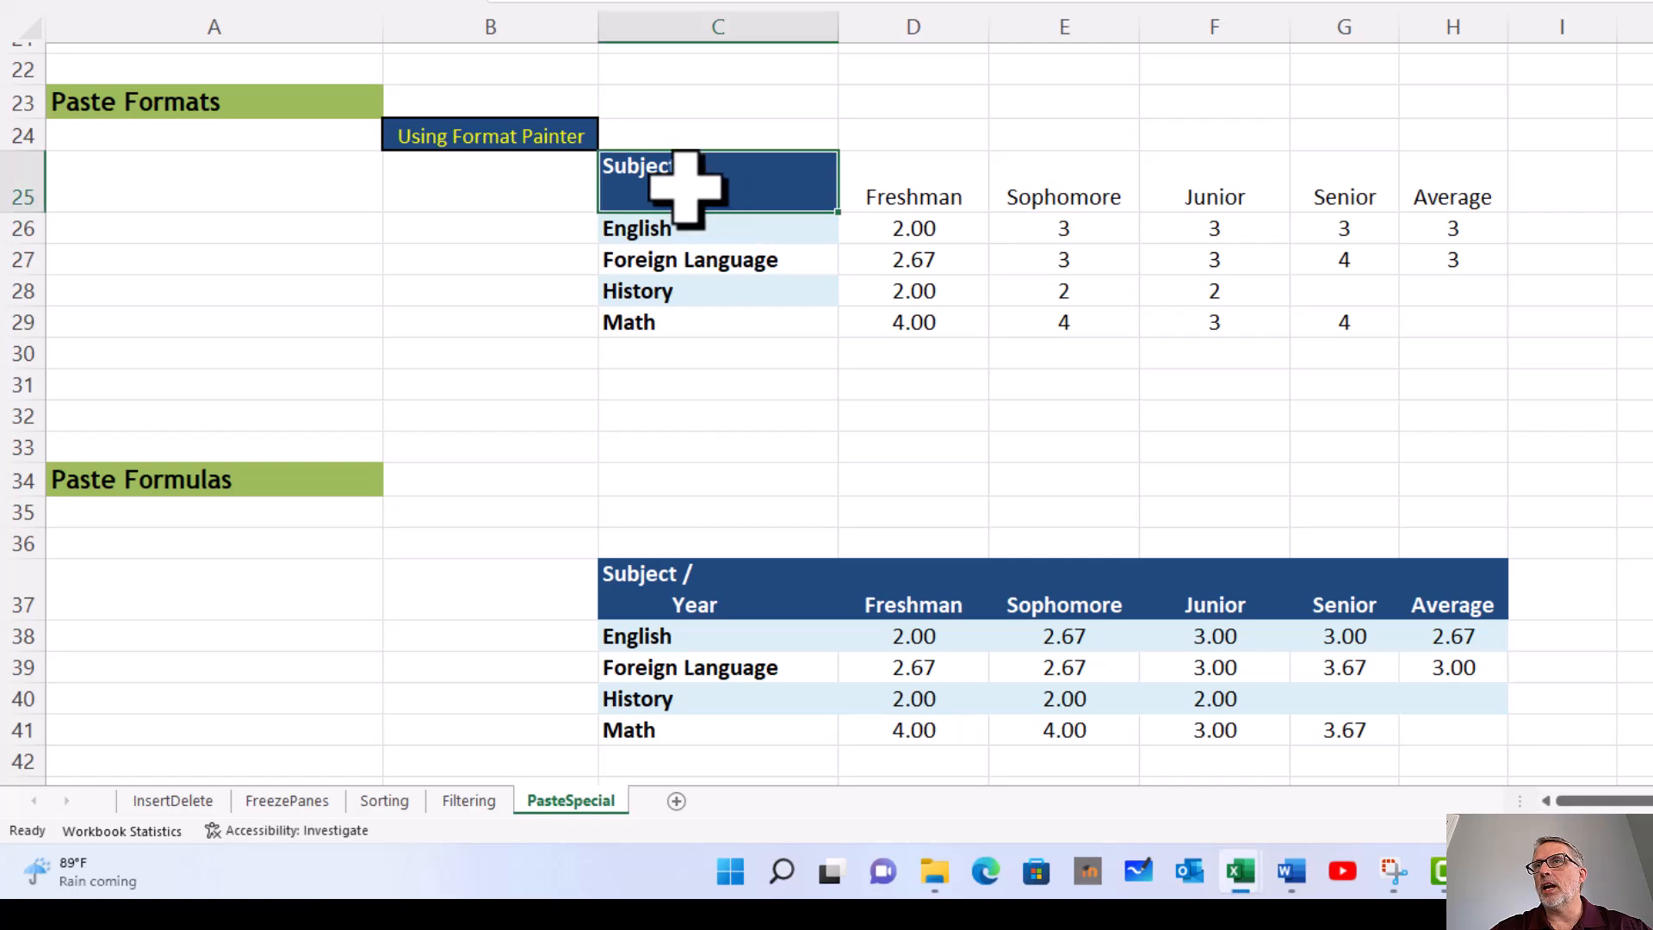
{"action": "right_click", "coordinate": [711, 186]}
{"action": "left_click", "coordinate": [785, 205]}
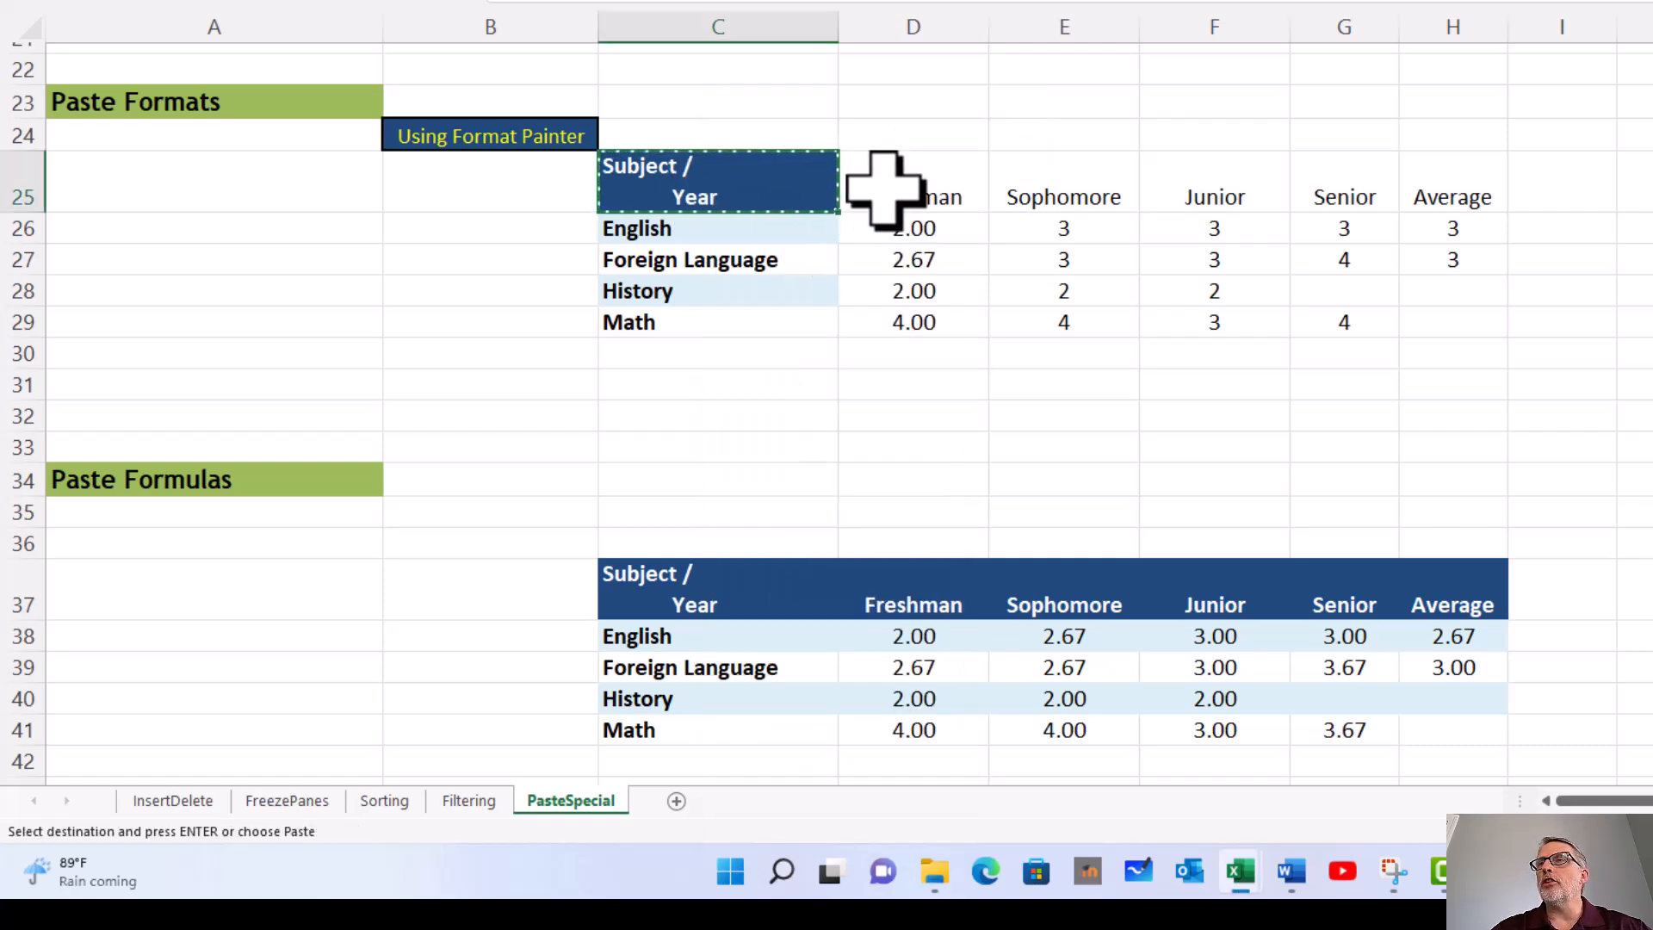
Step: Paste only the copied formatting onto the headers Freshman through Average in D25:H25
{"action": "left_click_drag", "start_coordinate": [921, 176], "coordinate": [1427, 183]}
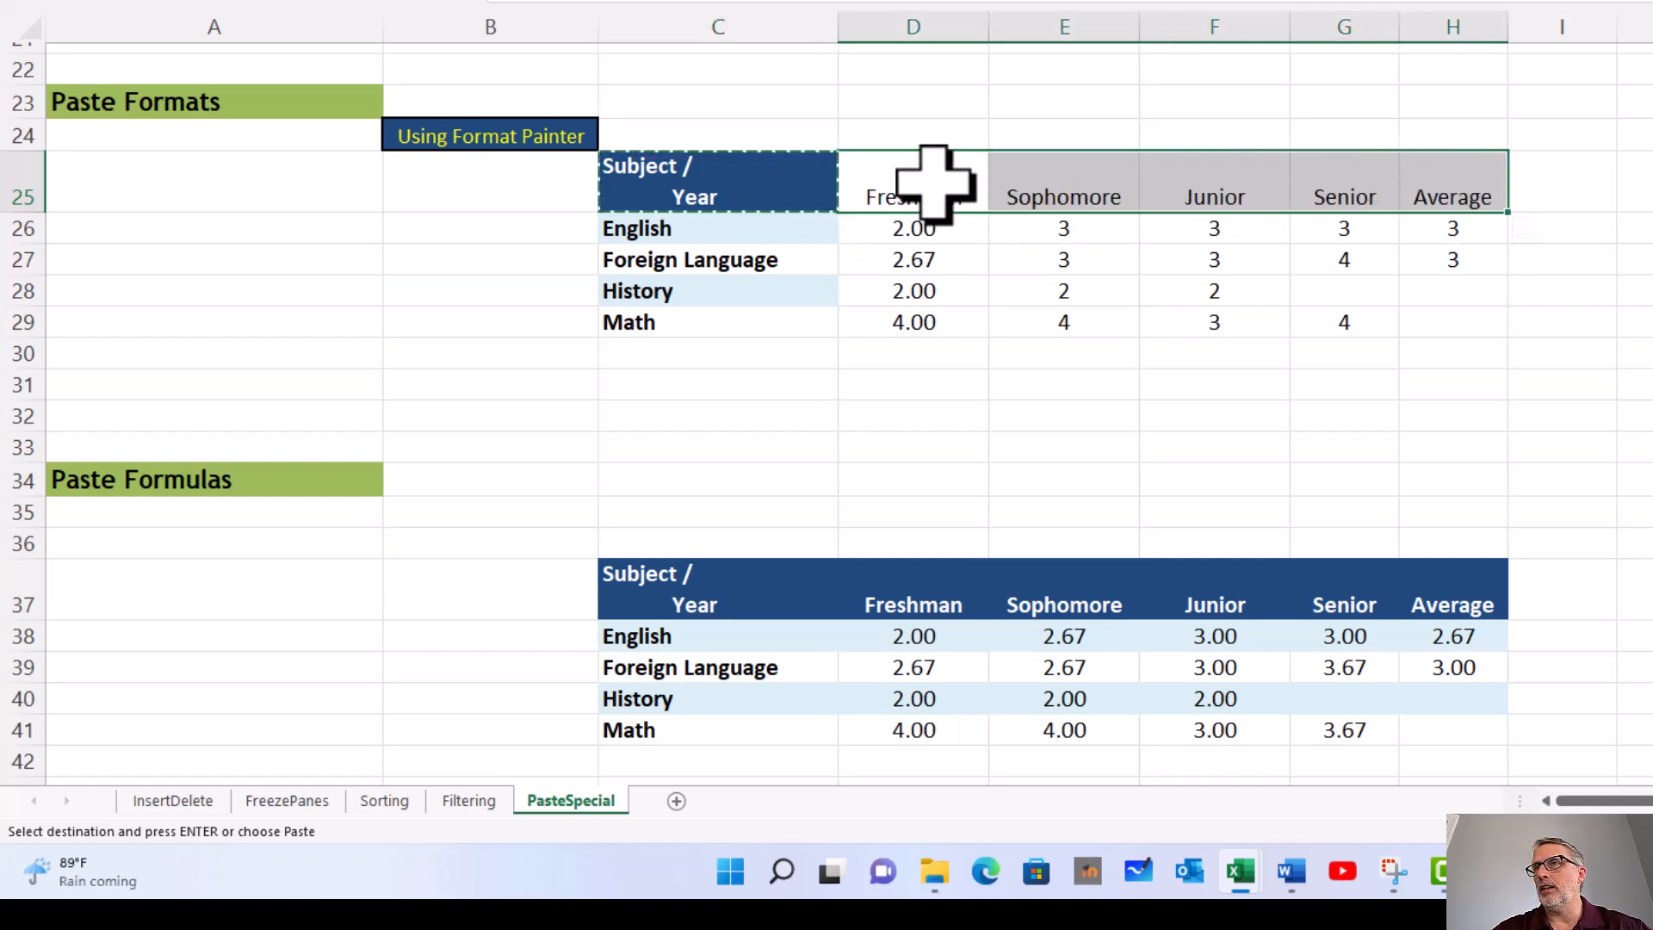
{"action": "right_click", "coordinate": [907, 182]}
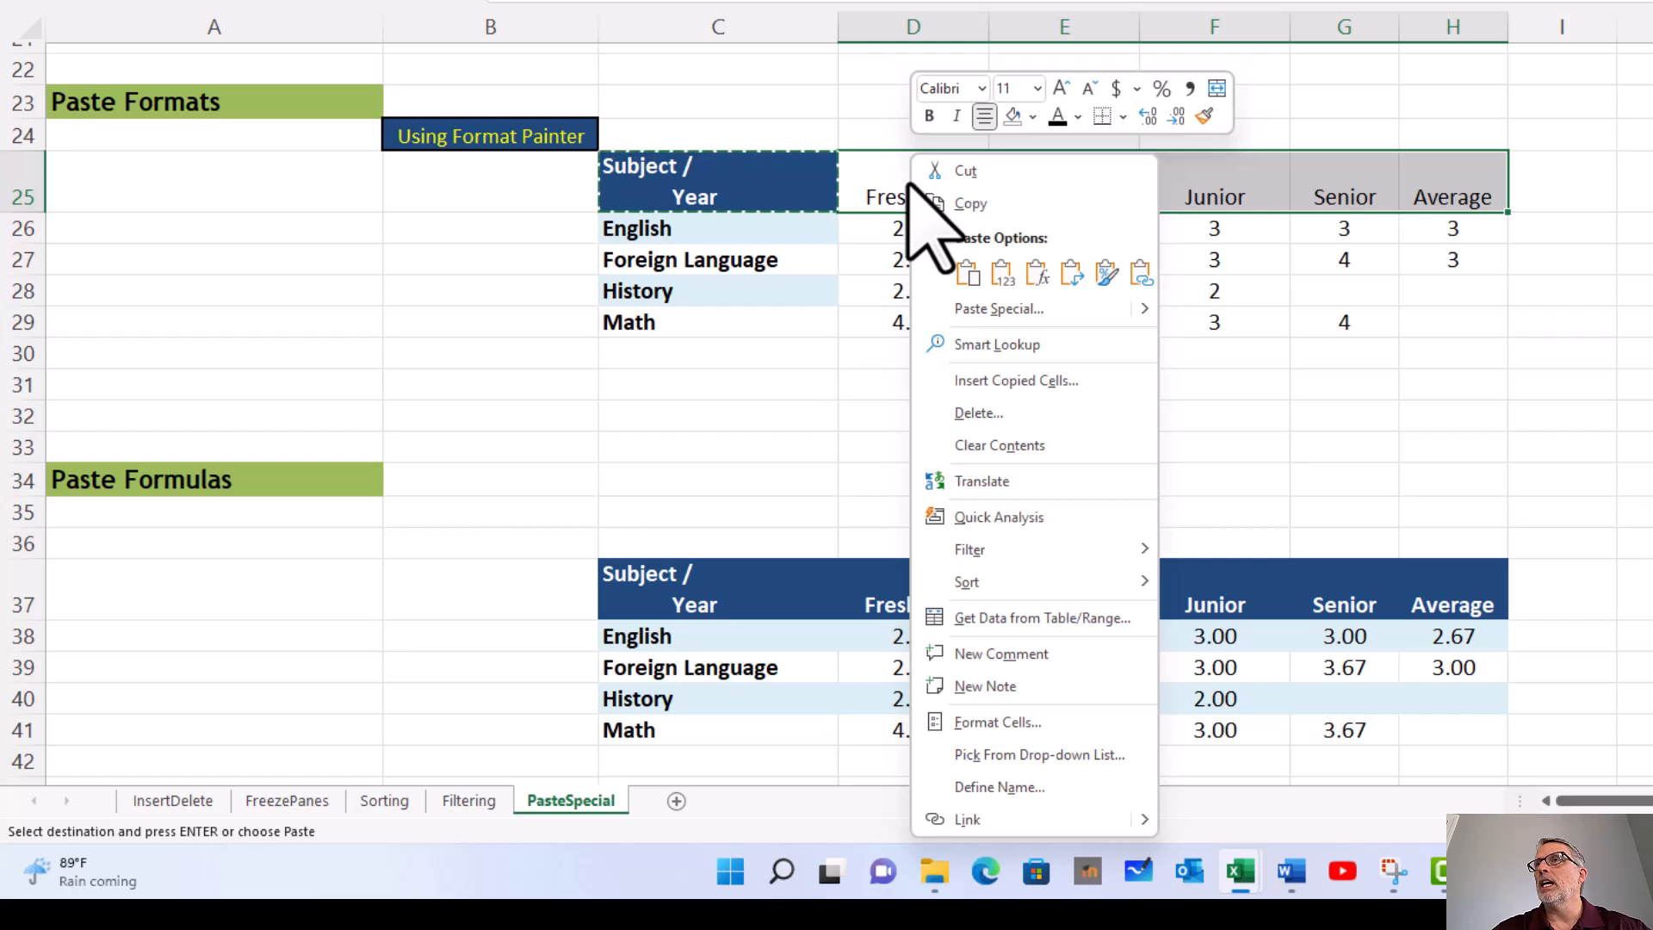
{"action": "left_click", "coordinate": [967, 277]}
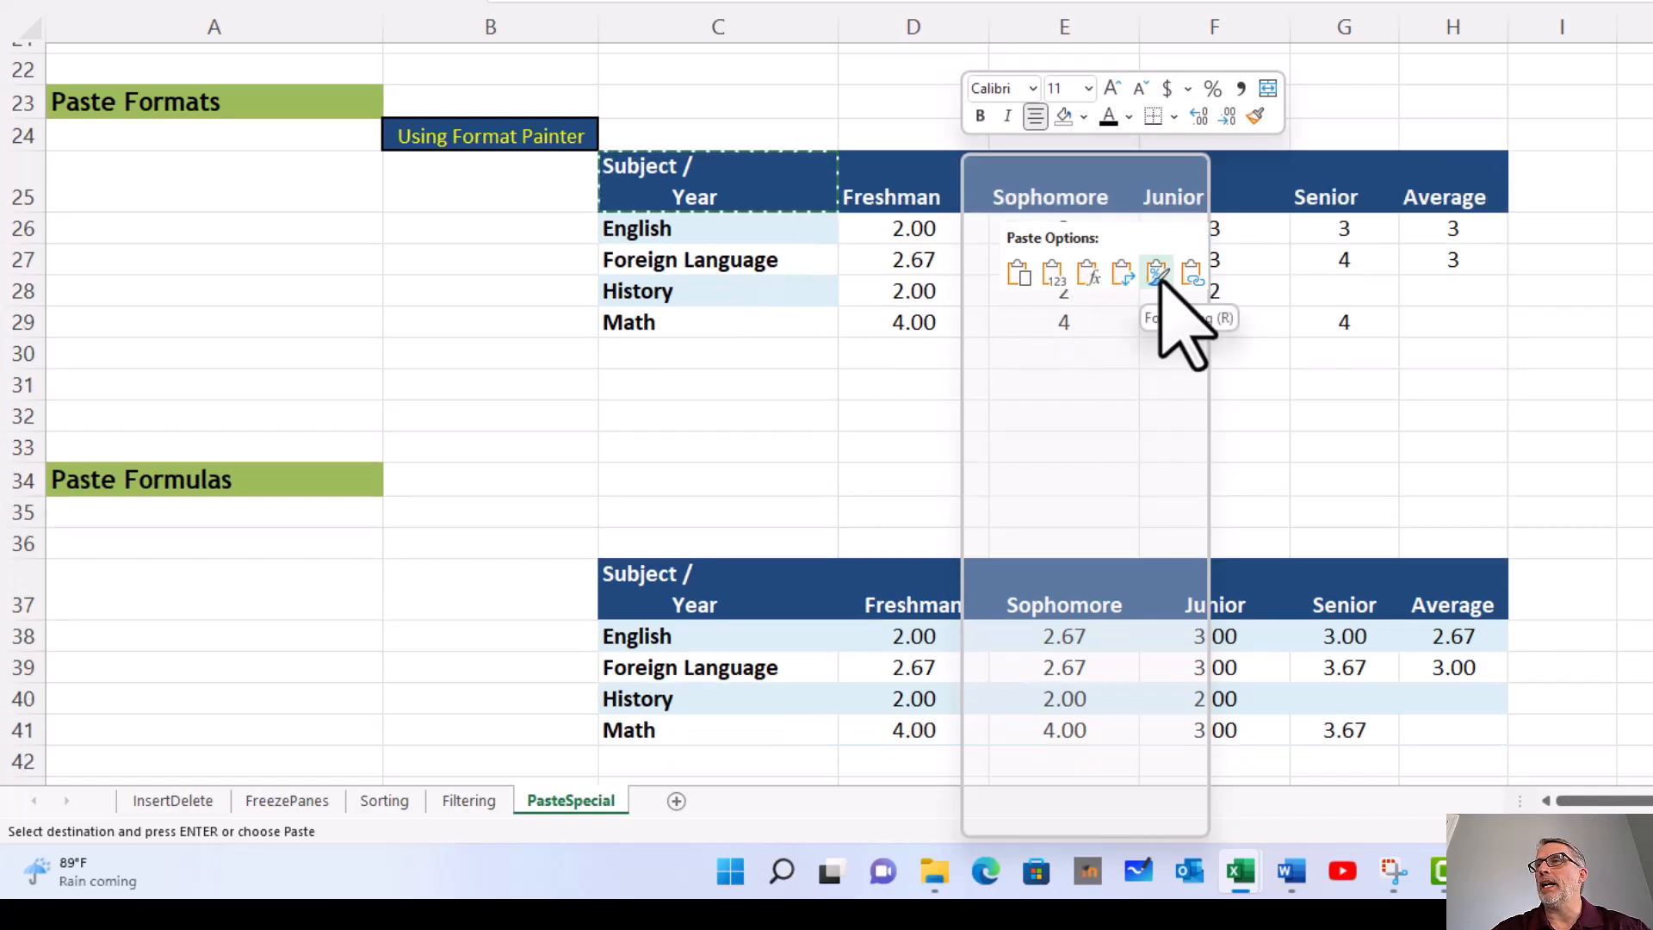
{"action": "left_click", "coordinate": [1158, 273]}
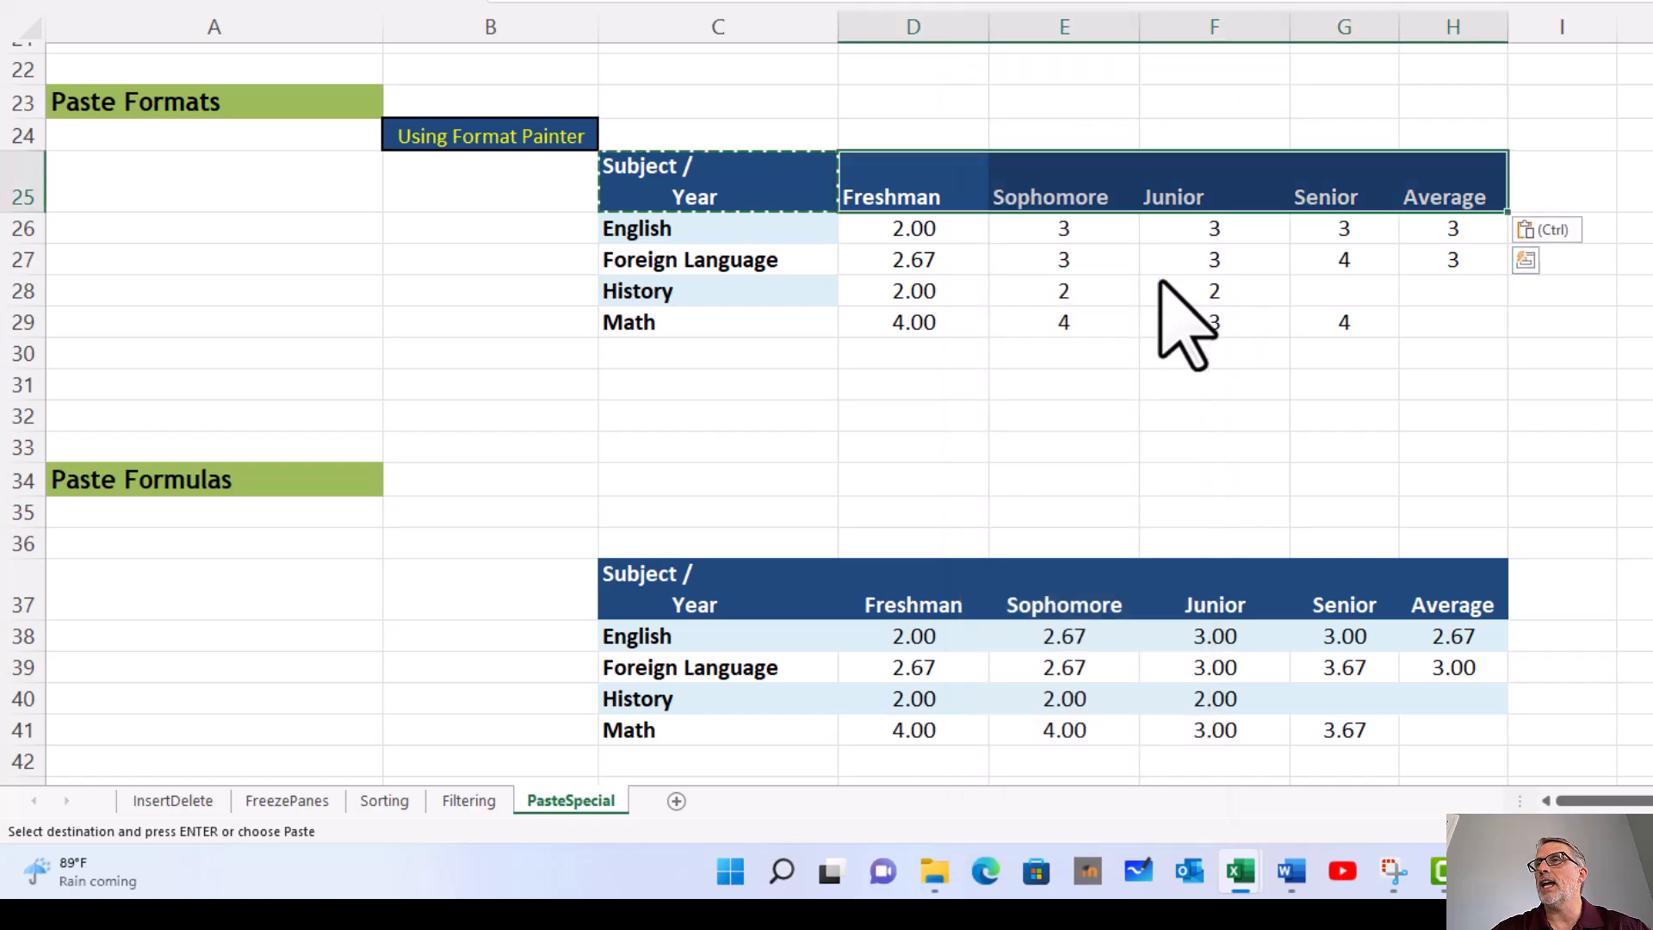
{"action": "left_click", "coordinate": [791, 188]}
{"action": "left_click", "coordinate": [861, 188]}
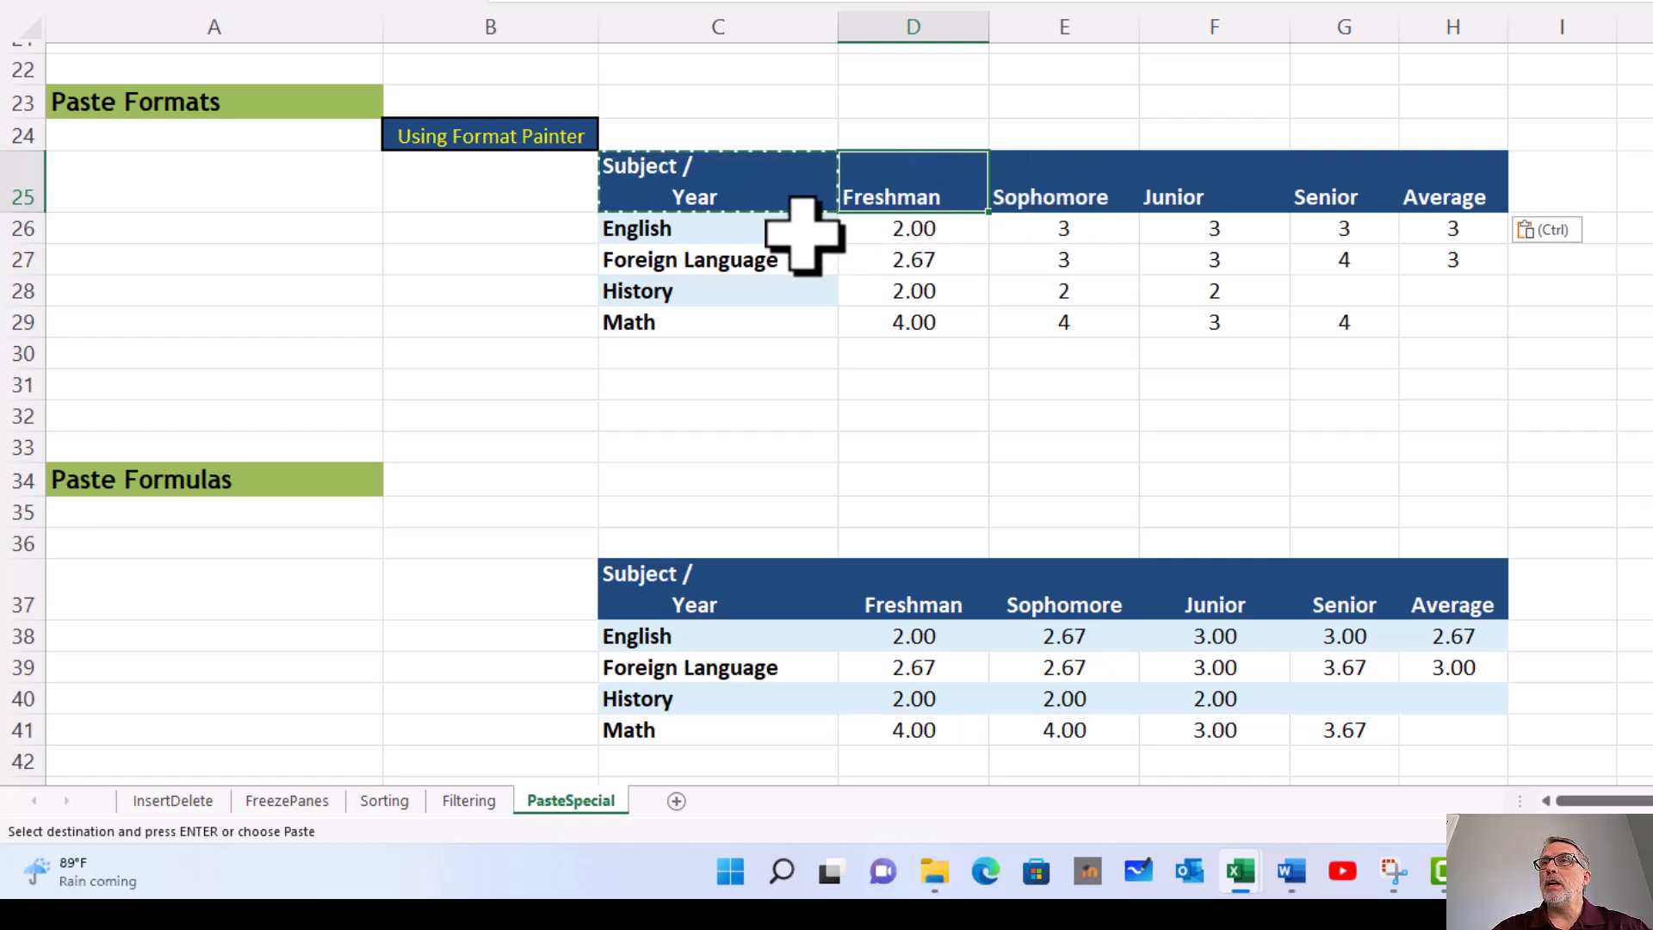
Step: Copy the subject name cells English through Math in C26:C29 of the Paste Formats table
{"action": "left_click_drag", "start_coordinate": [803, 228], "coordinate": [798, 313]}
{"action": "right_click", "coordinate": [796, 298]}
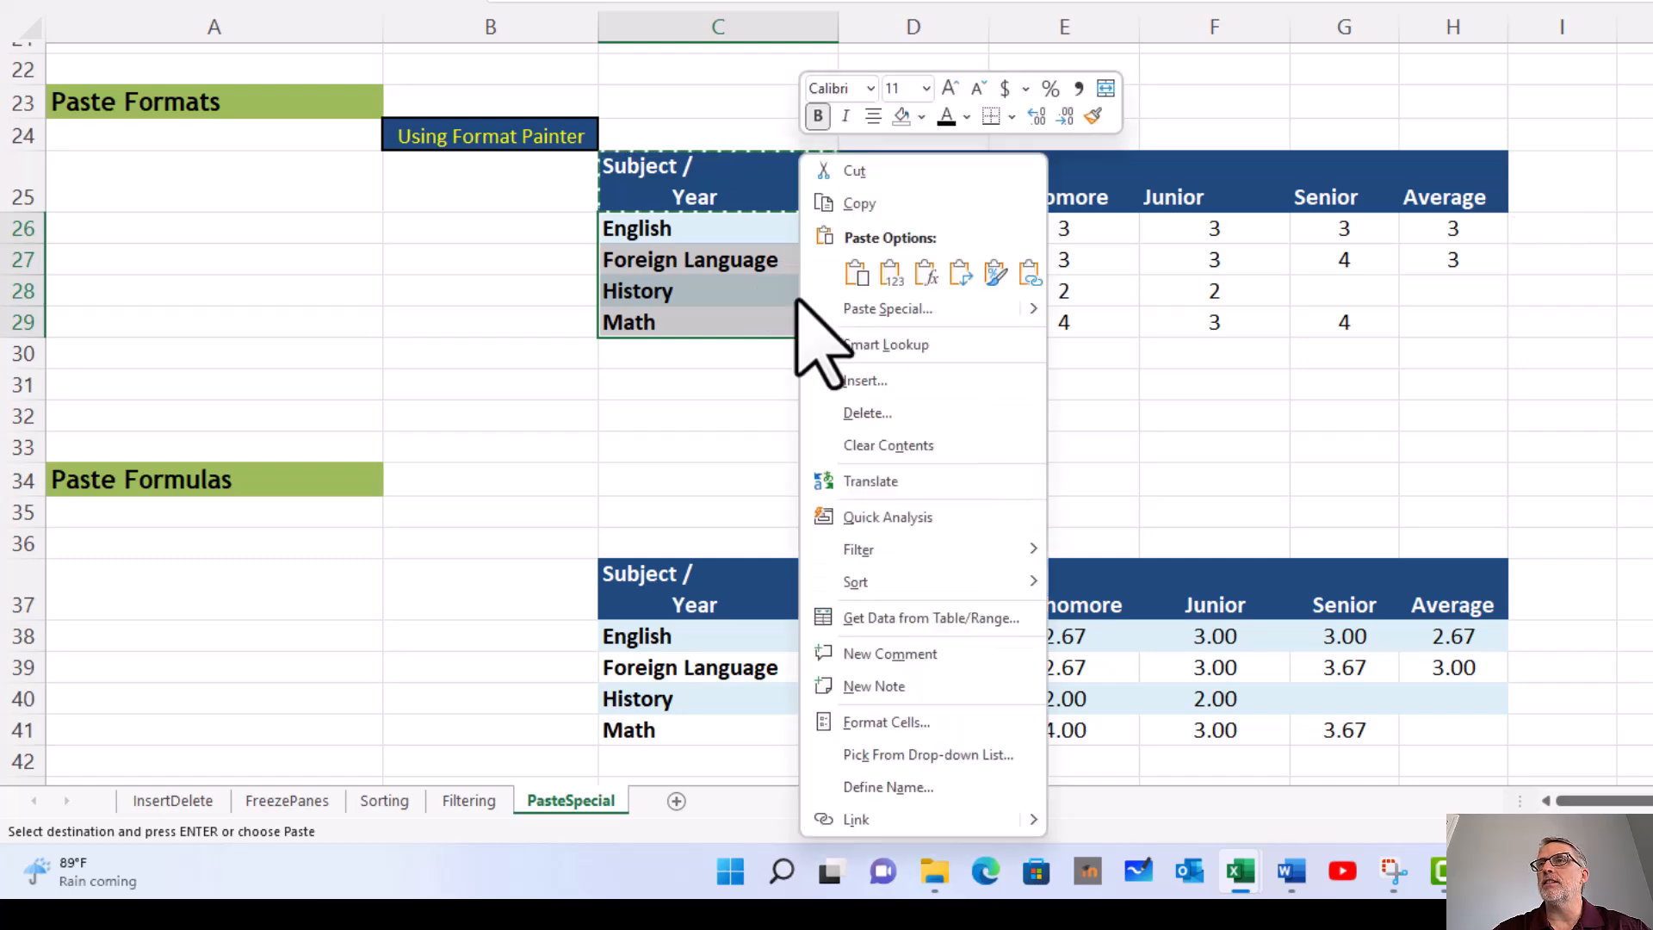
{"action": "left_click", "coordinate": [842, 203]}
Step: Paste only the copied formatting onto the grade cells D26:H29, using Paste Special with the Formats option
{"action": "left_click_drag", "start_coordinate": [886, 225], "coordinate": [1432, 334]}
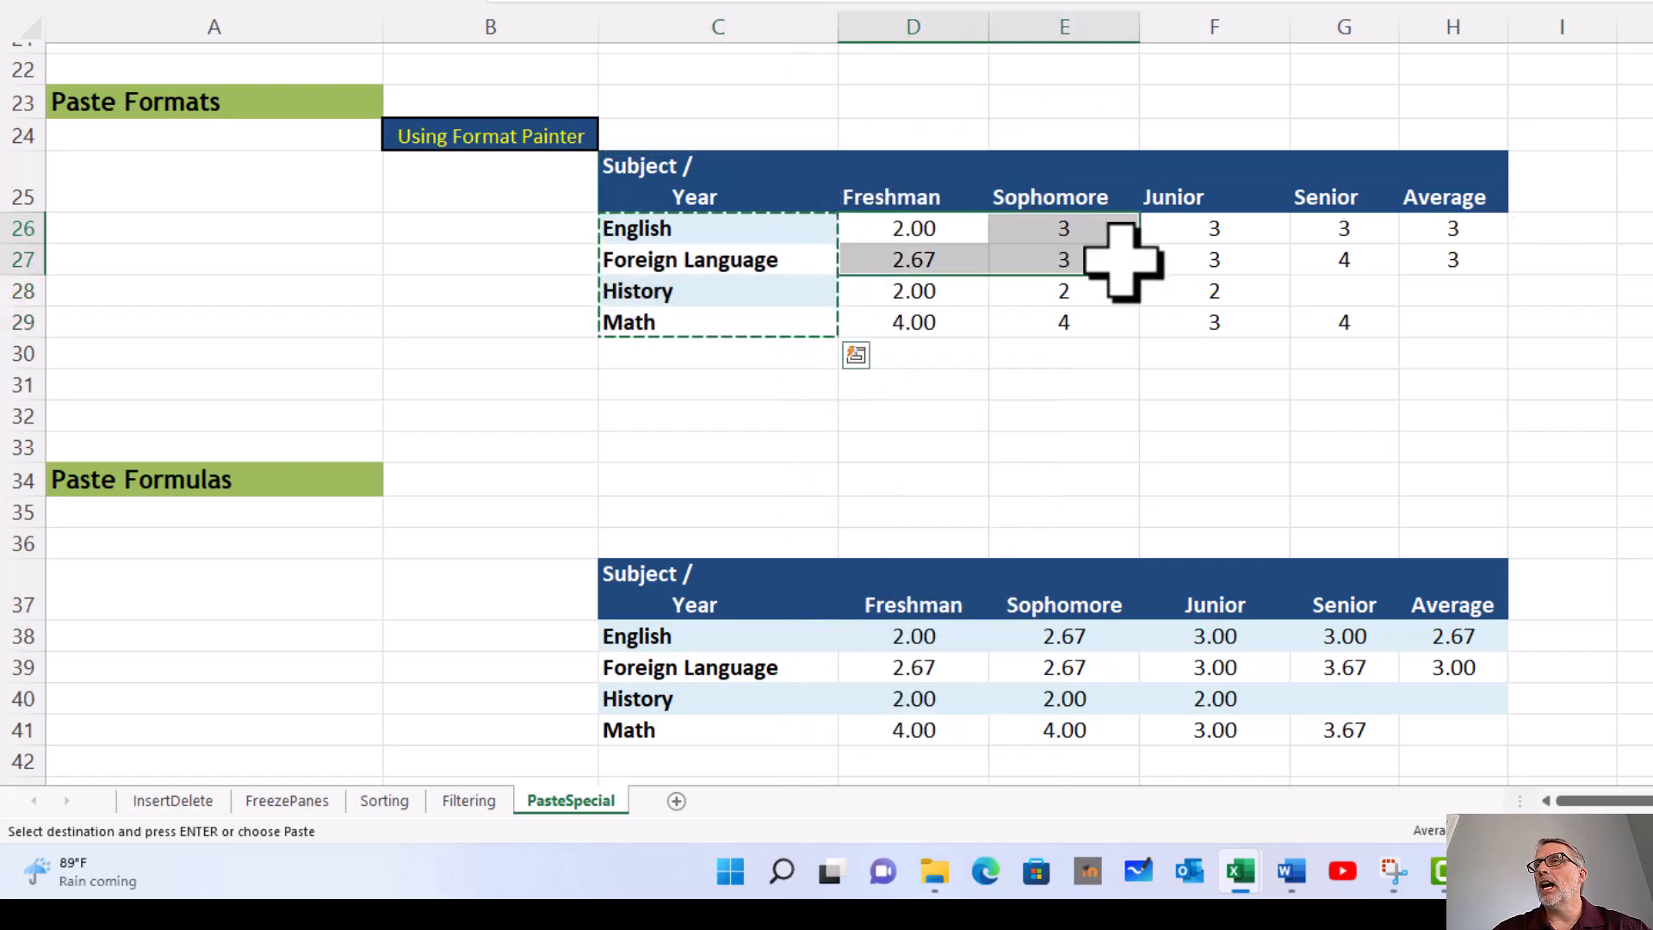
{"action": "left_click_drag", "start_coordinate": [1432, 617], "coordinate": [1432, 617]}
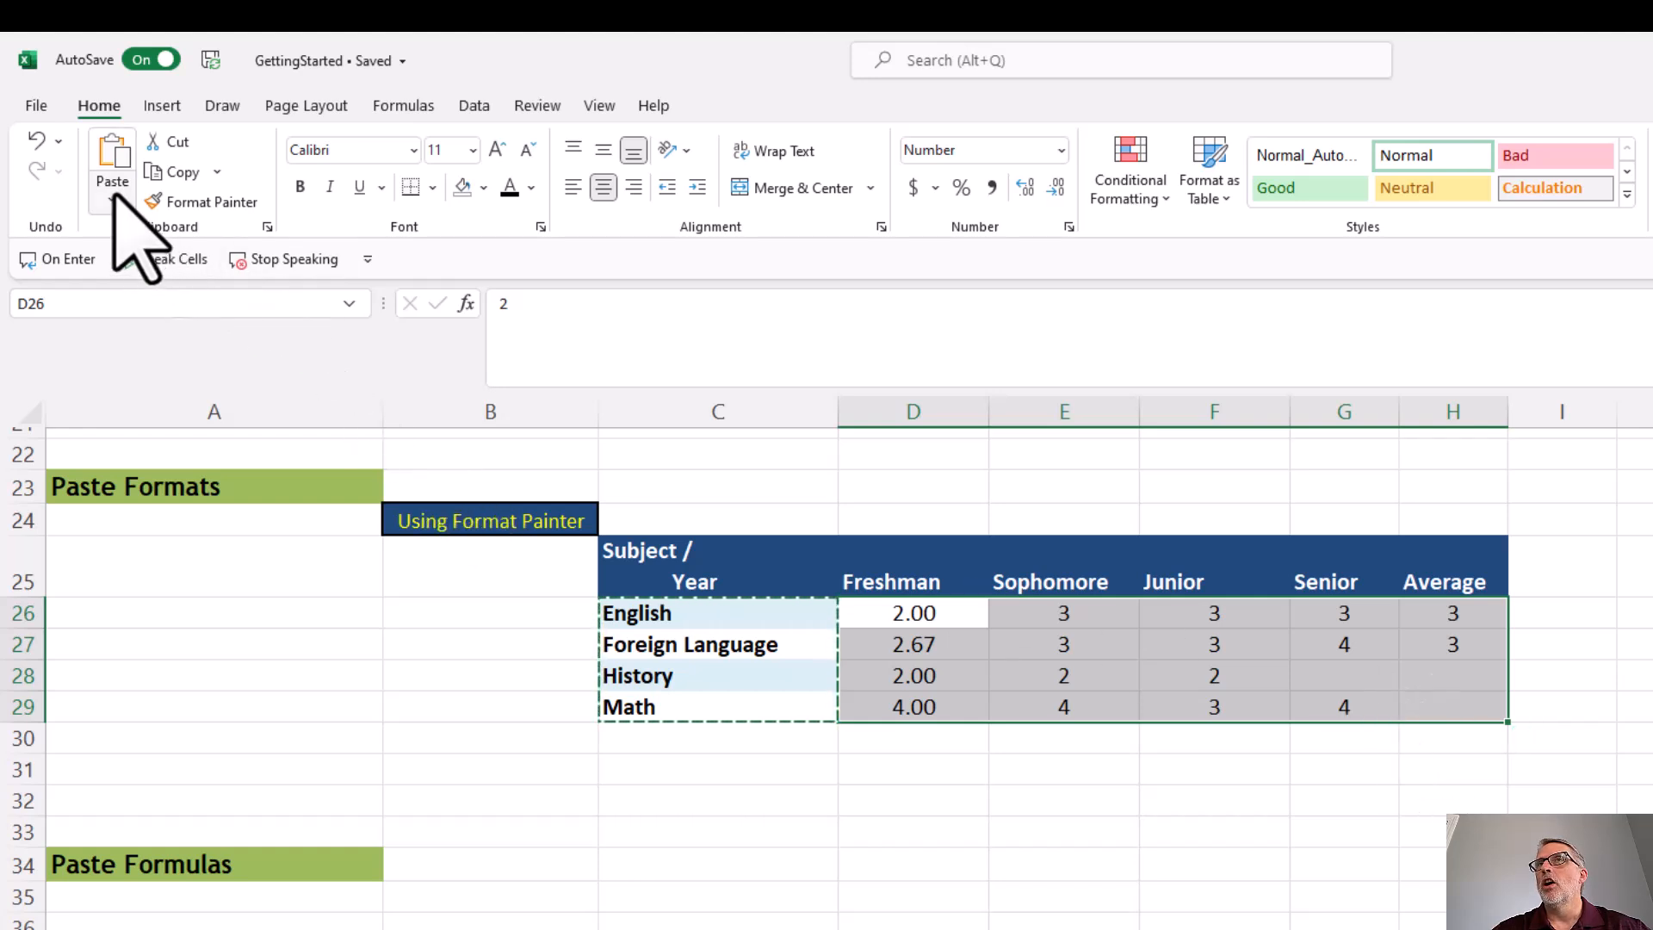
{"action": "right_click", "coordinate": [953, 683]}
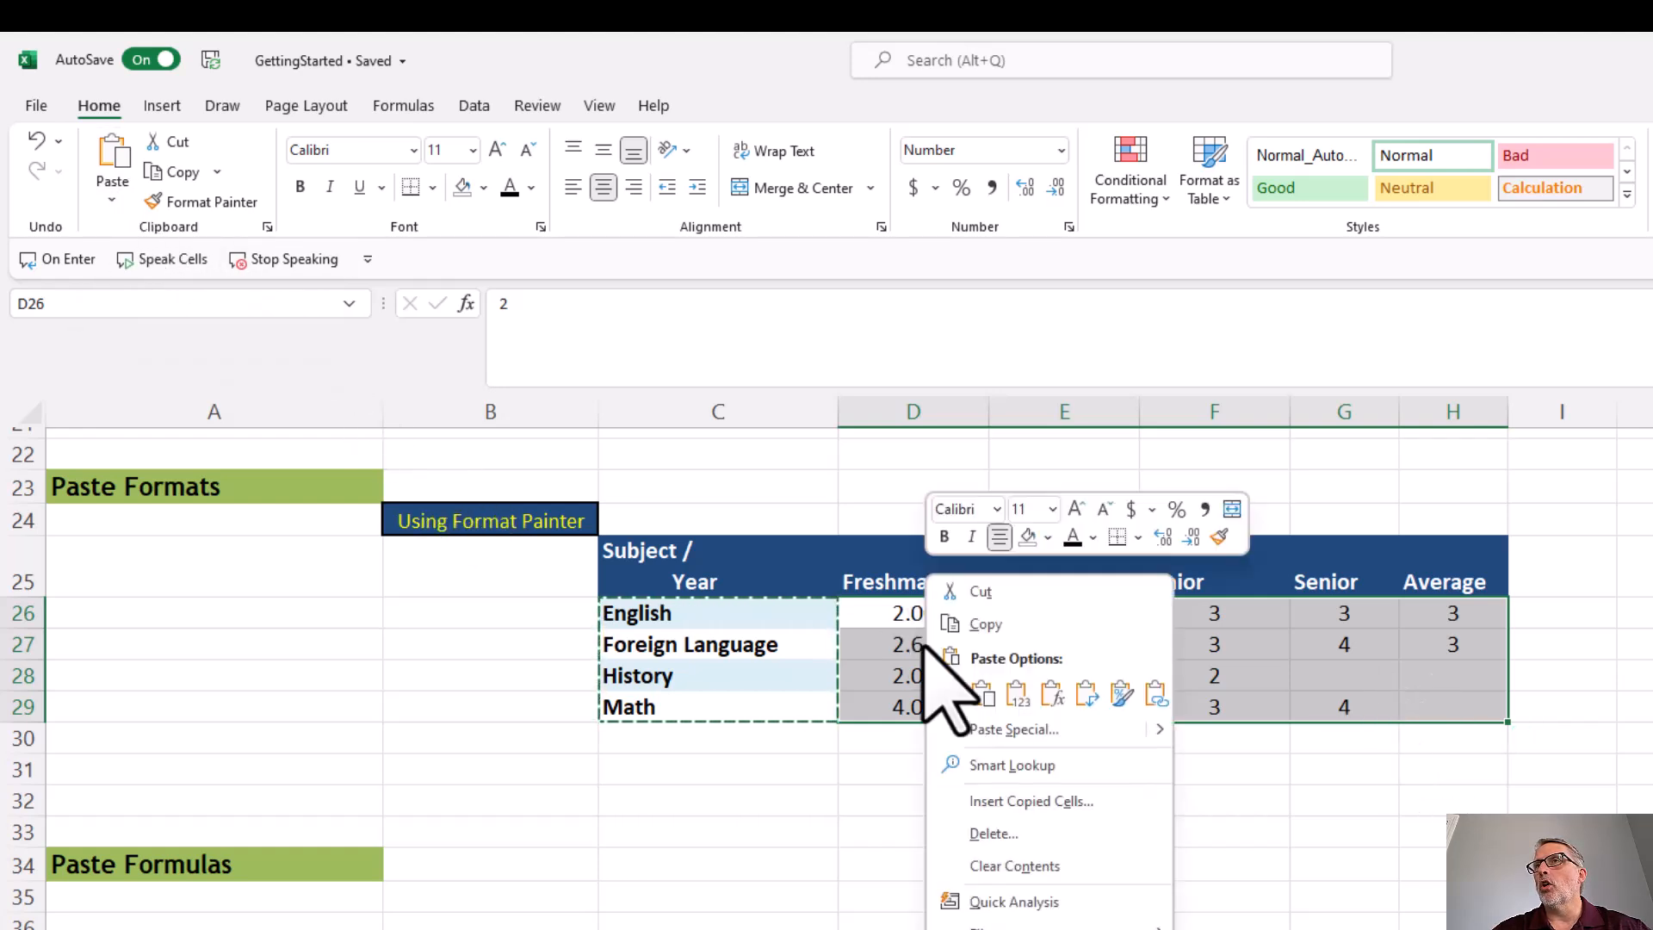
{"action": "left_click", "coordinate": [999, 730]}
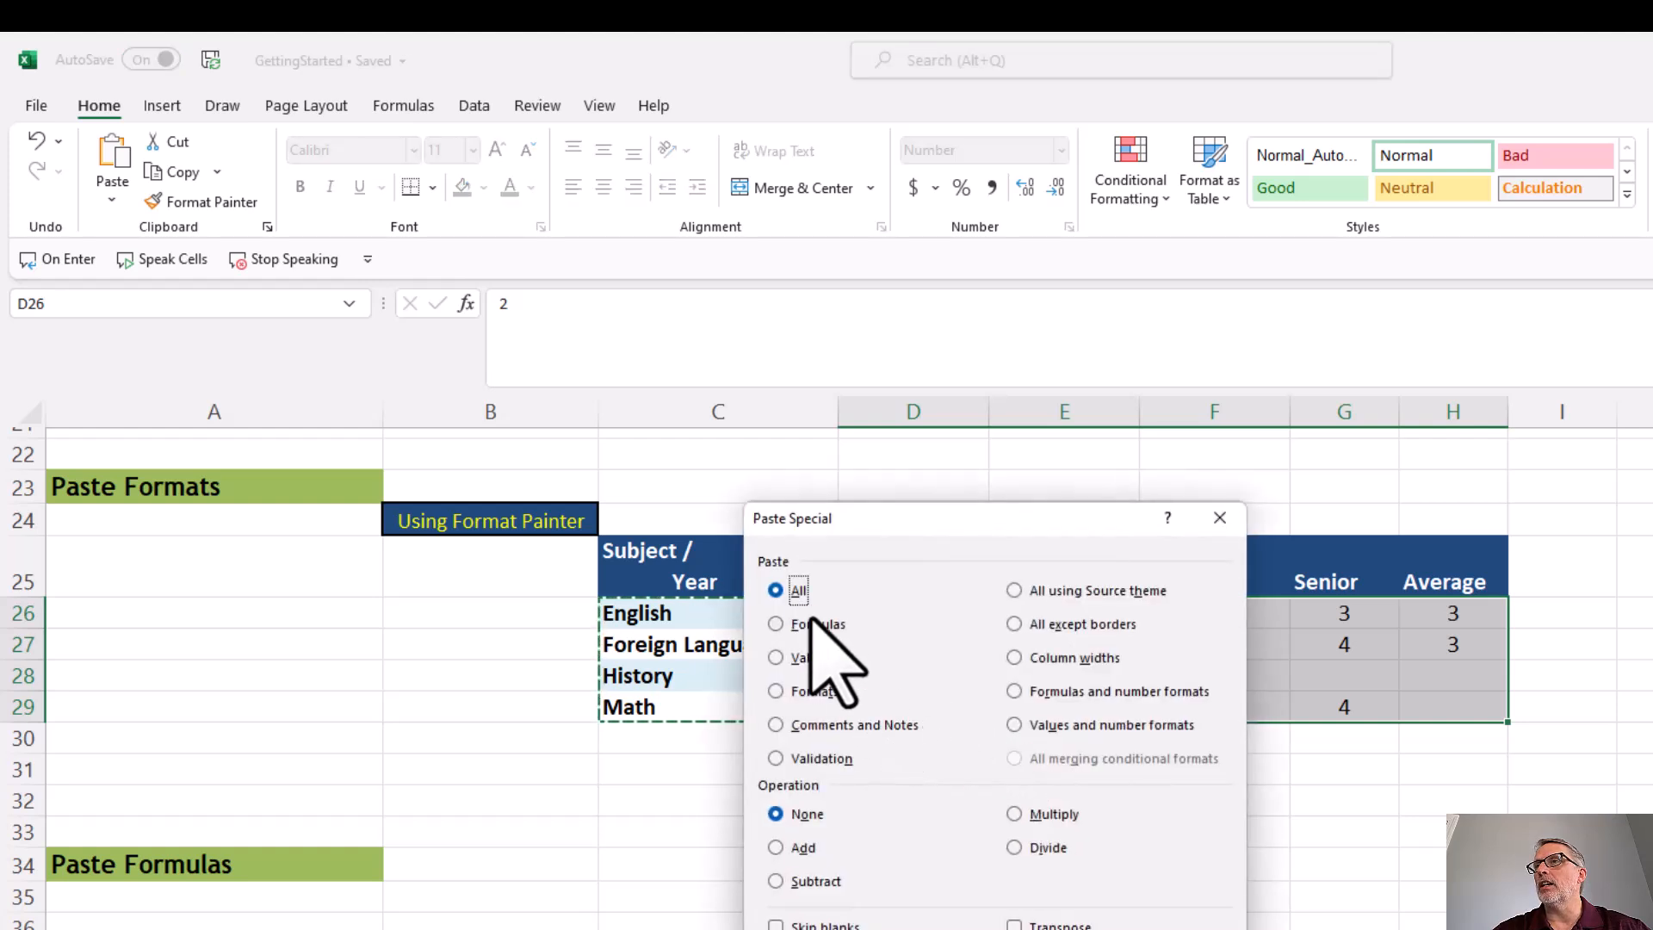
{"action": "left_click", "coordinate": [776, 692]}
{"action": "left_click", "coordinate": [1154, 926]}
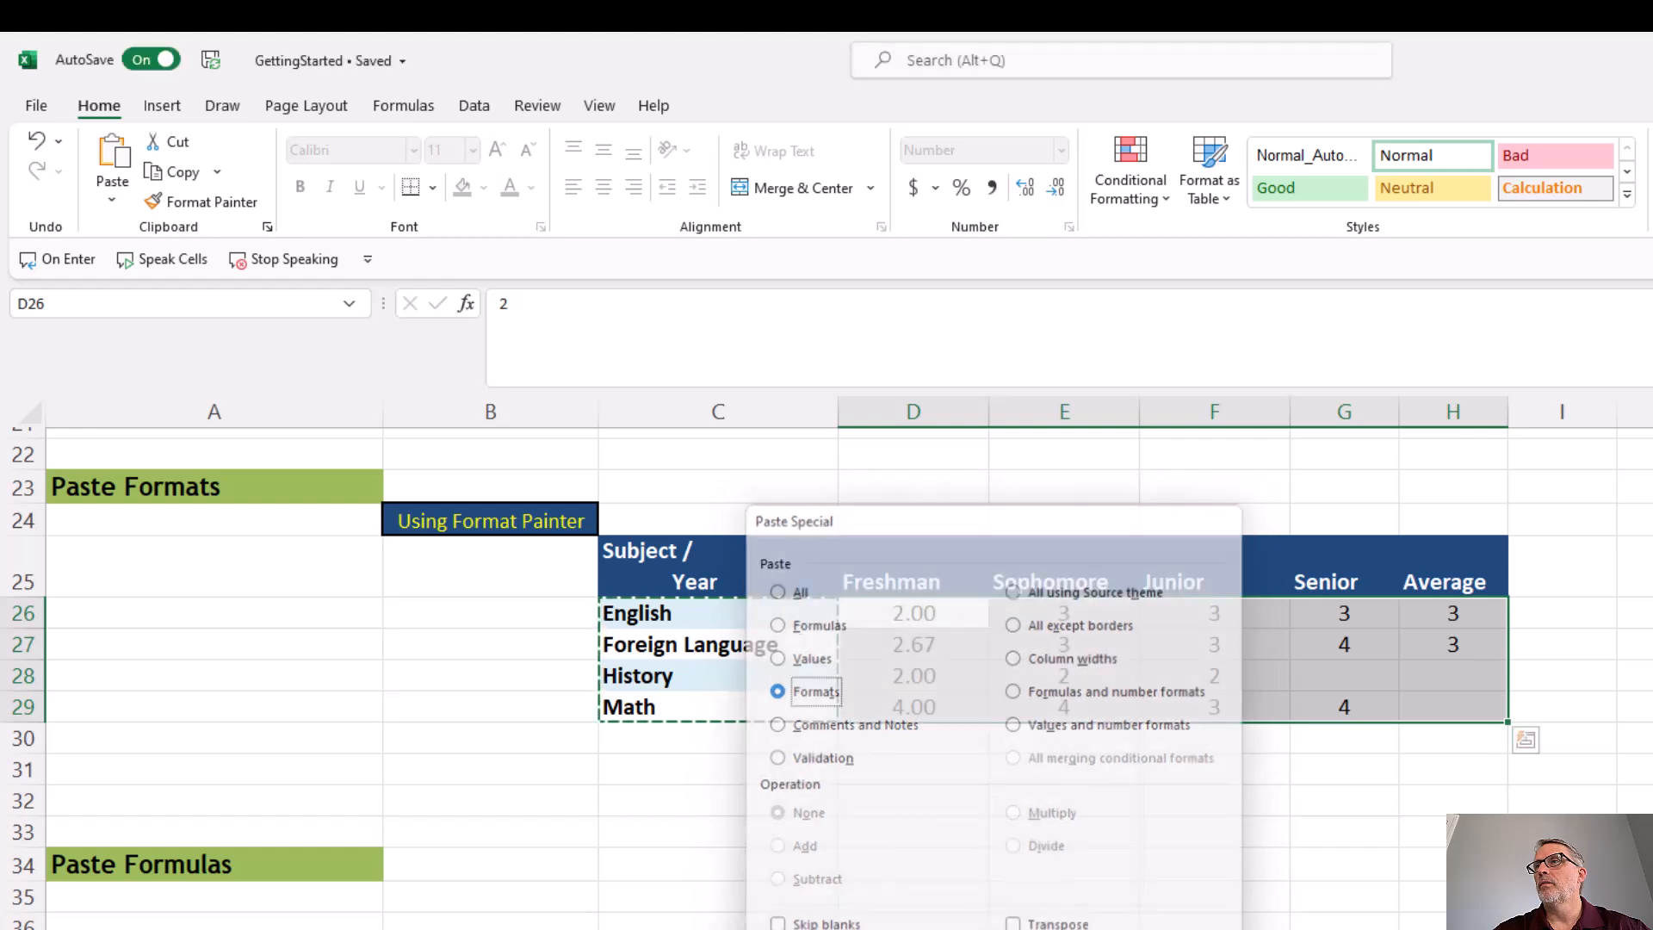
{"action": "left_click", "coordinate": [1151, 766]}
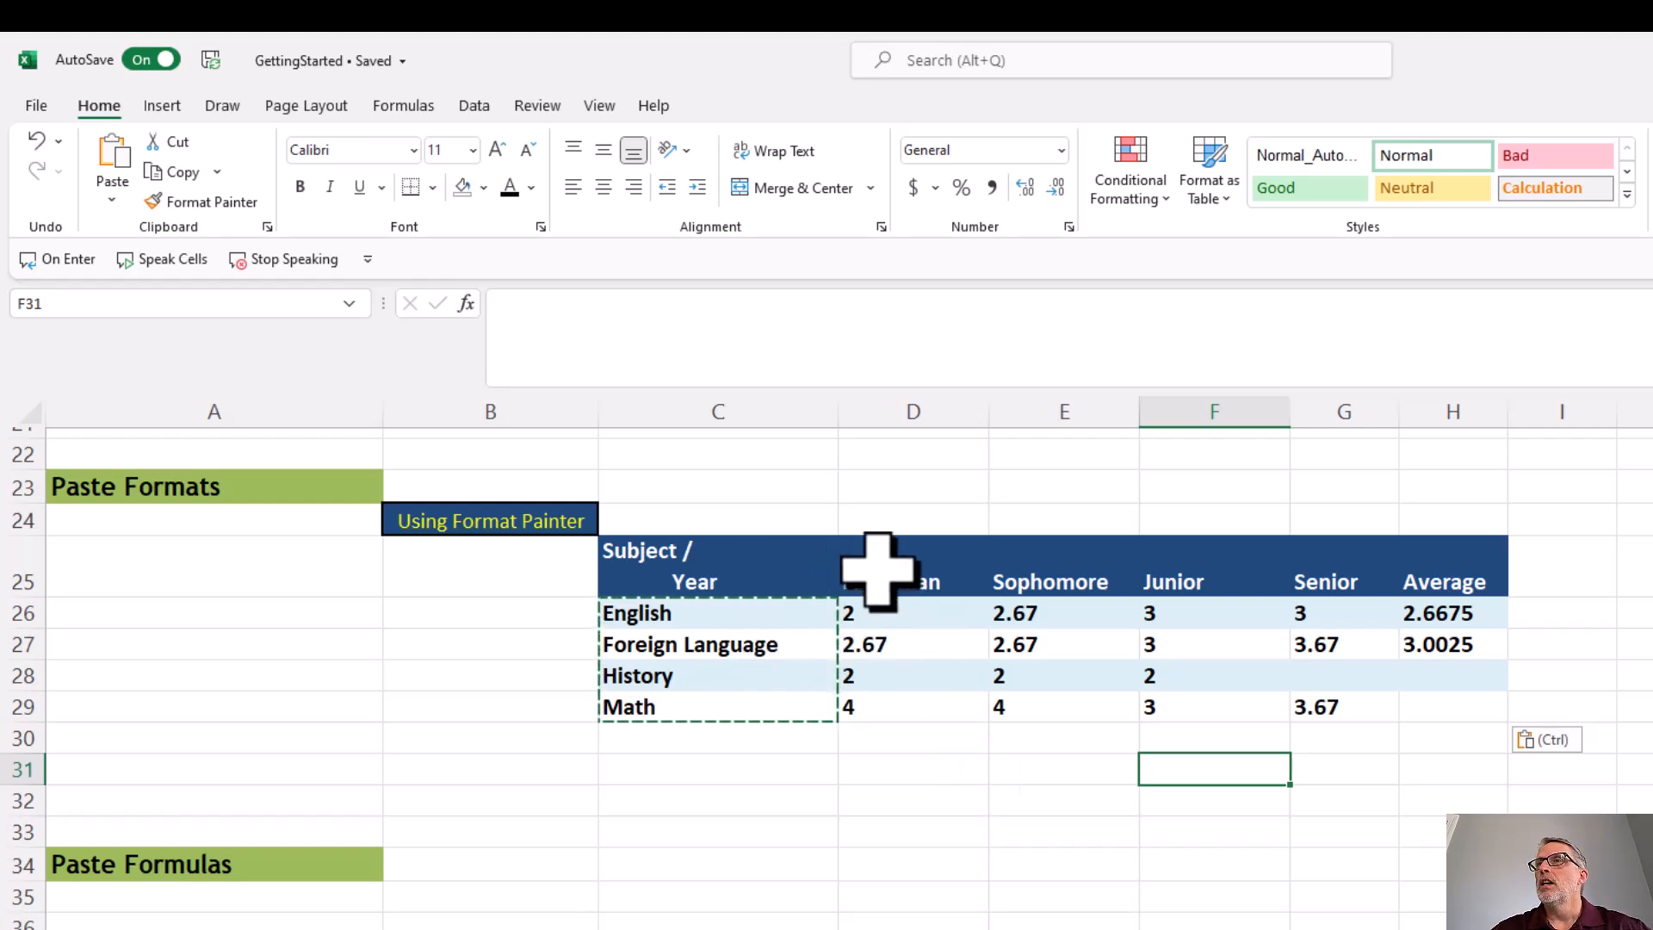
Step: Clear only the formats from the headers and grades in D25:H29 of the Paste Formats table
{"action": "left_click_drag", "start_coordinate": [878, 568], "coordinate": [1462, 714]}
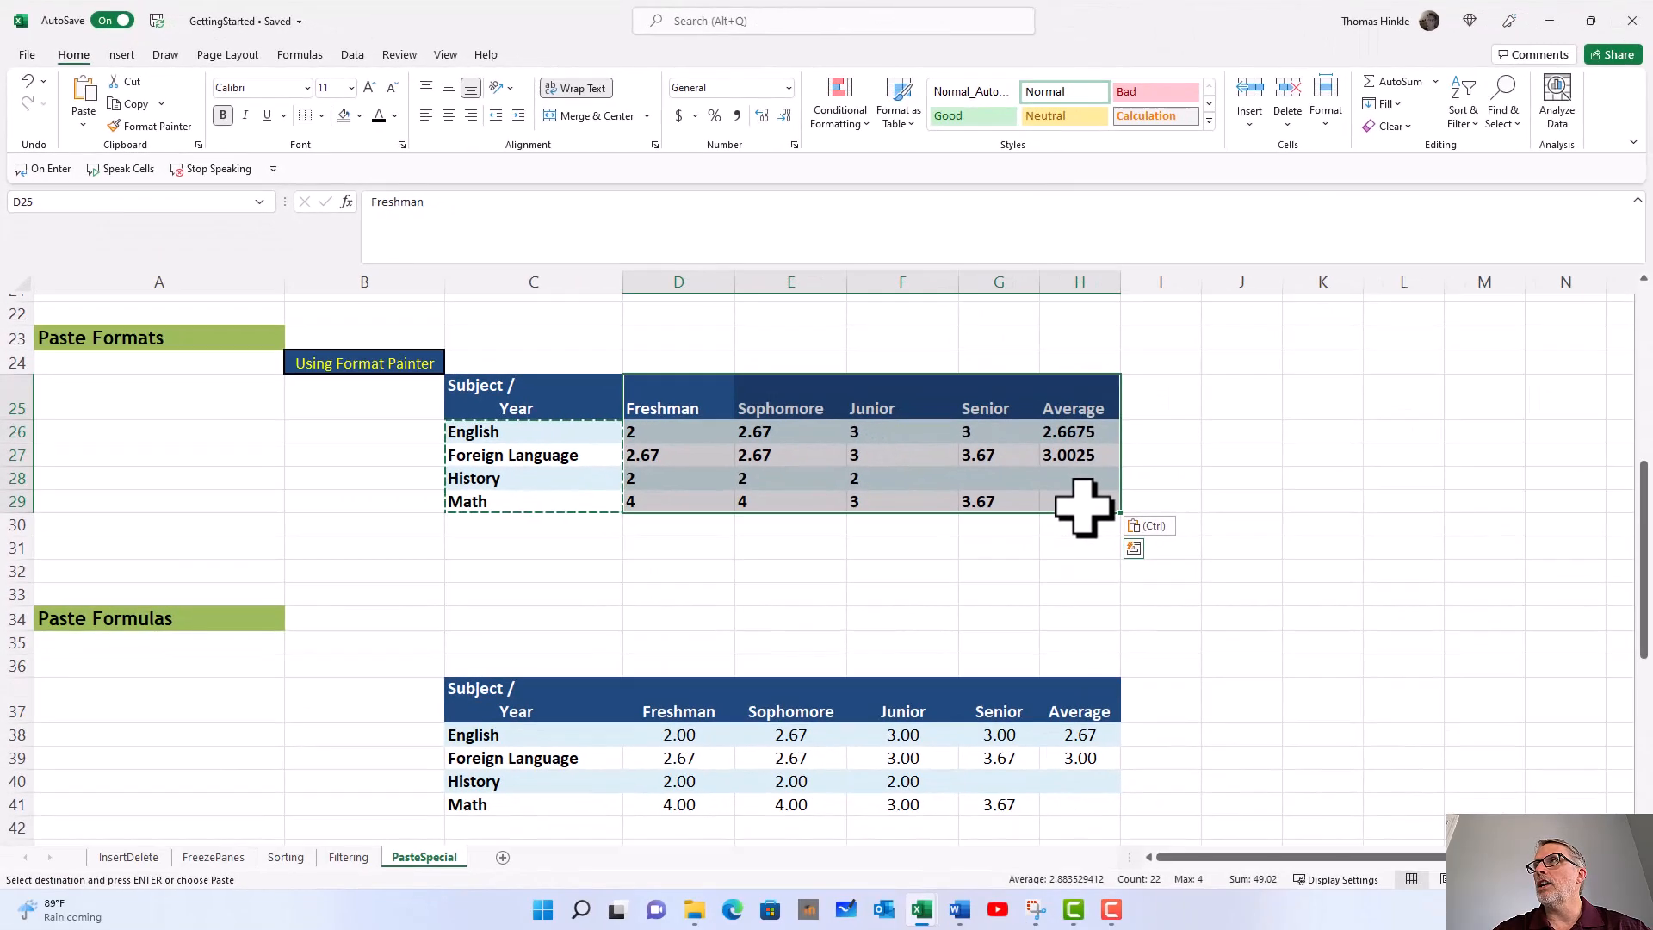
{"action": "left_click", "coordinate": [1405, 127]}
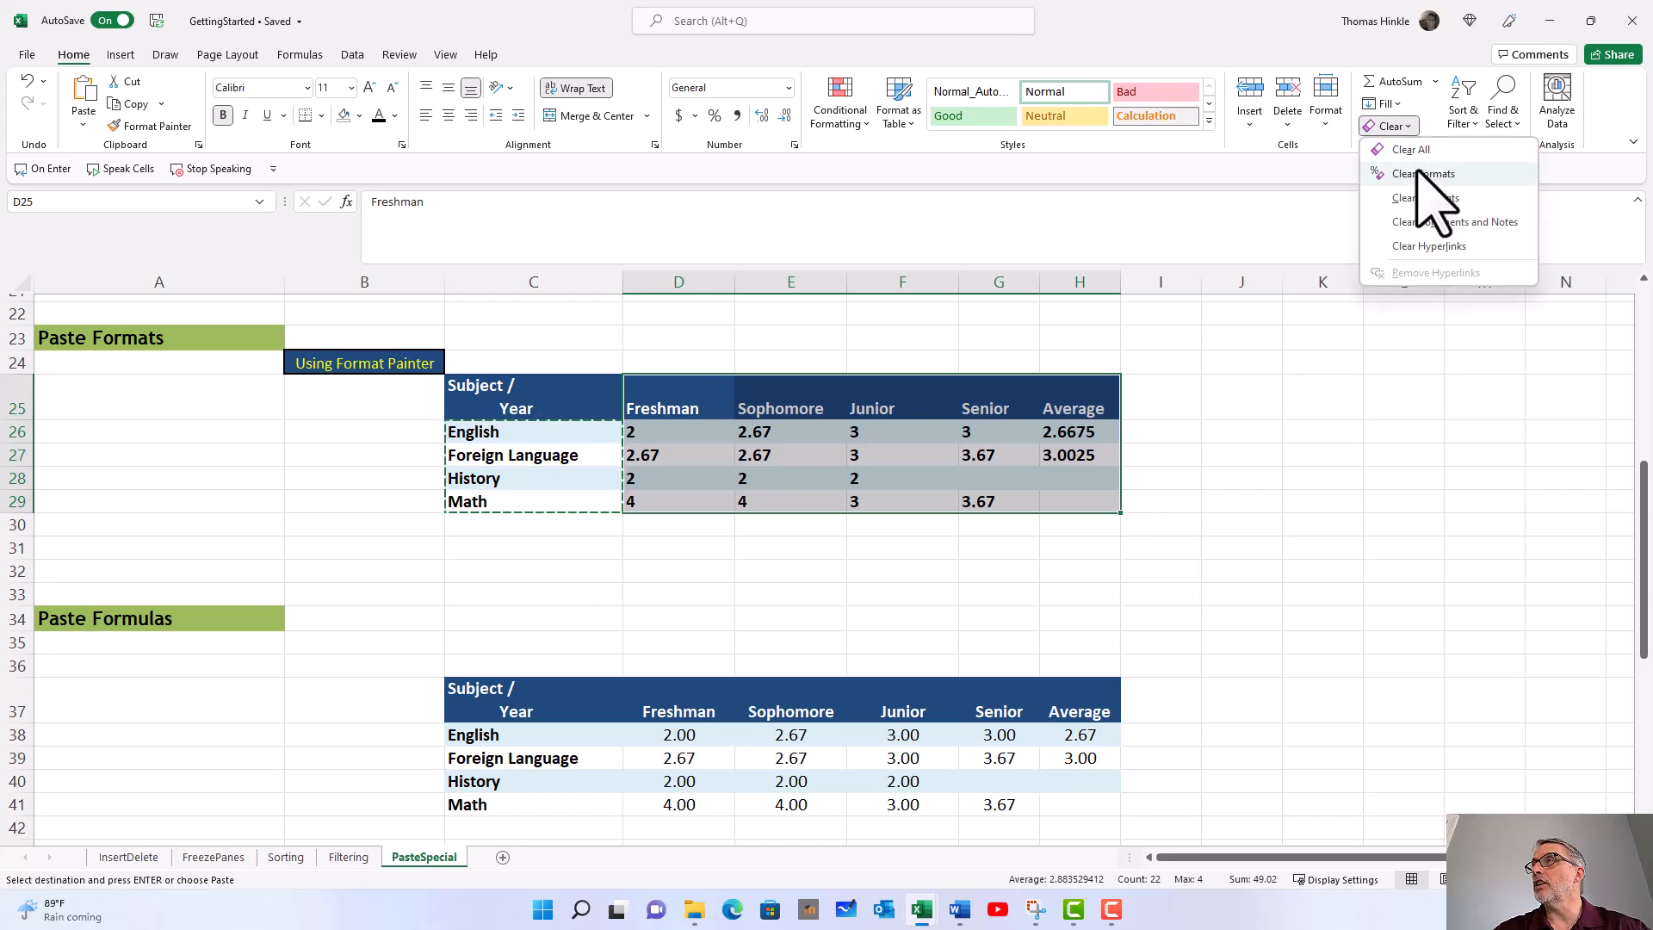
{"action": "key", "text": "Escape"}
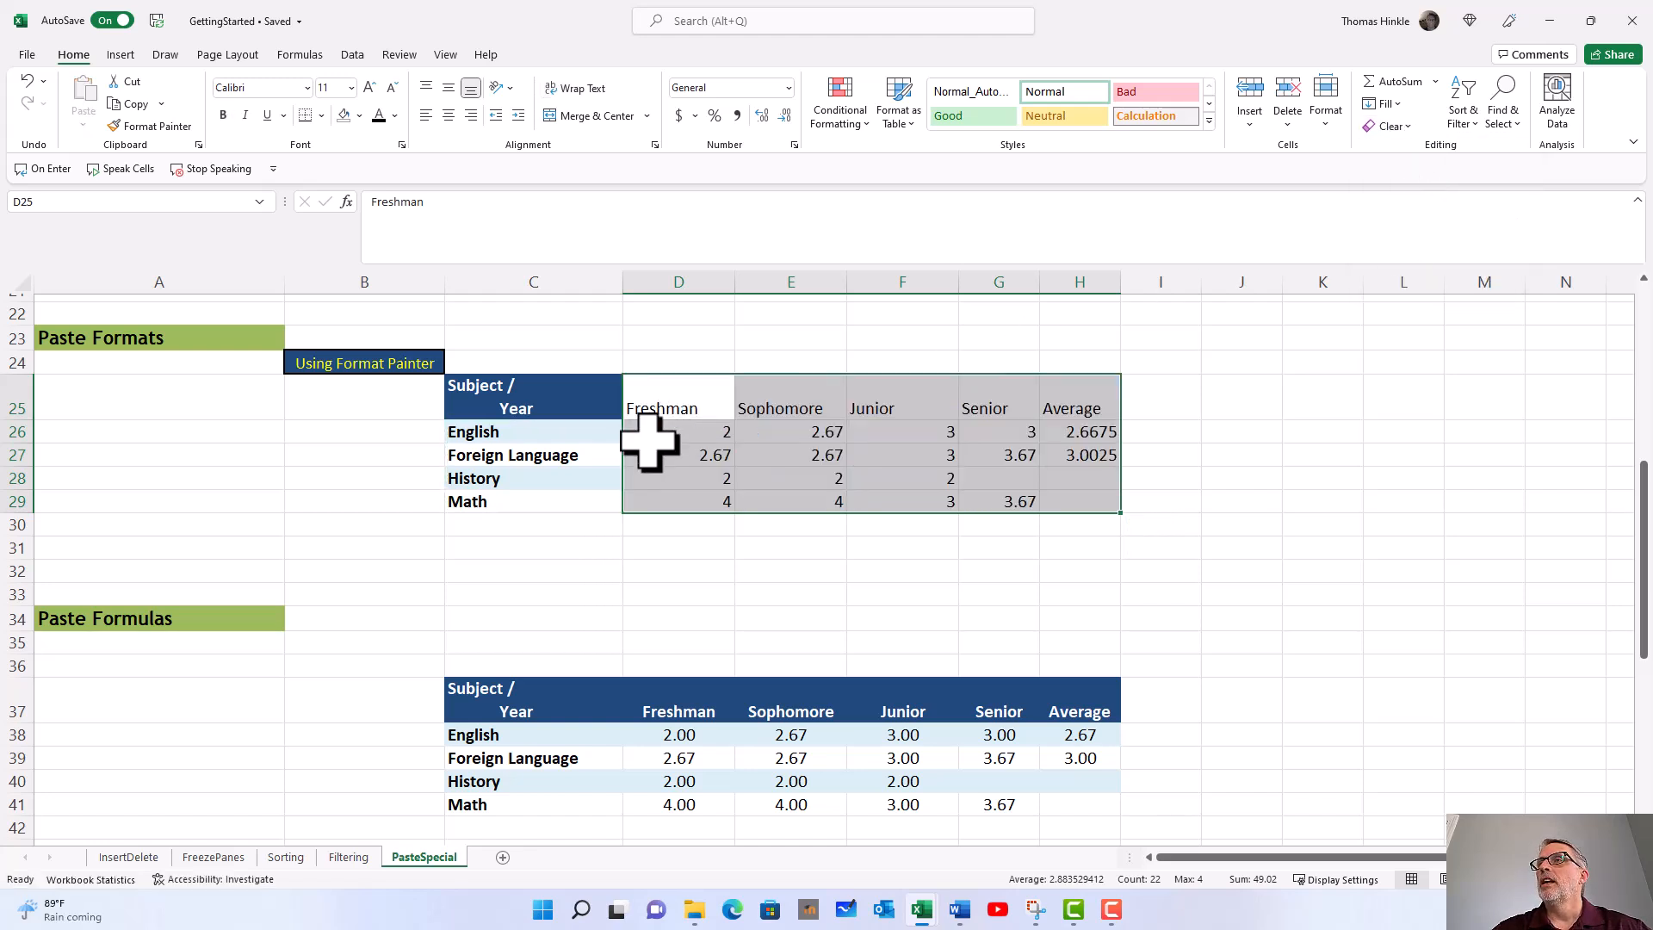
{"action": "left_click", "coordinate": [649, 436]}
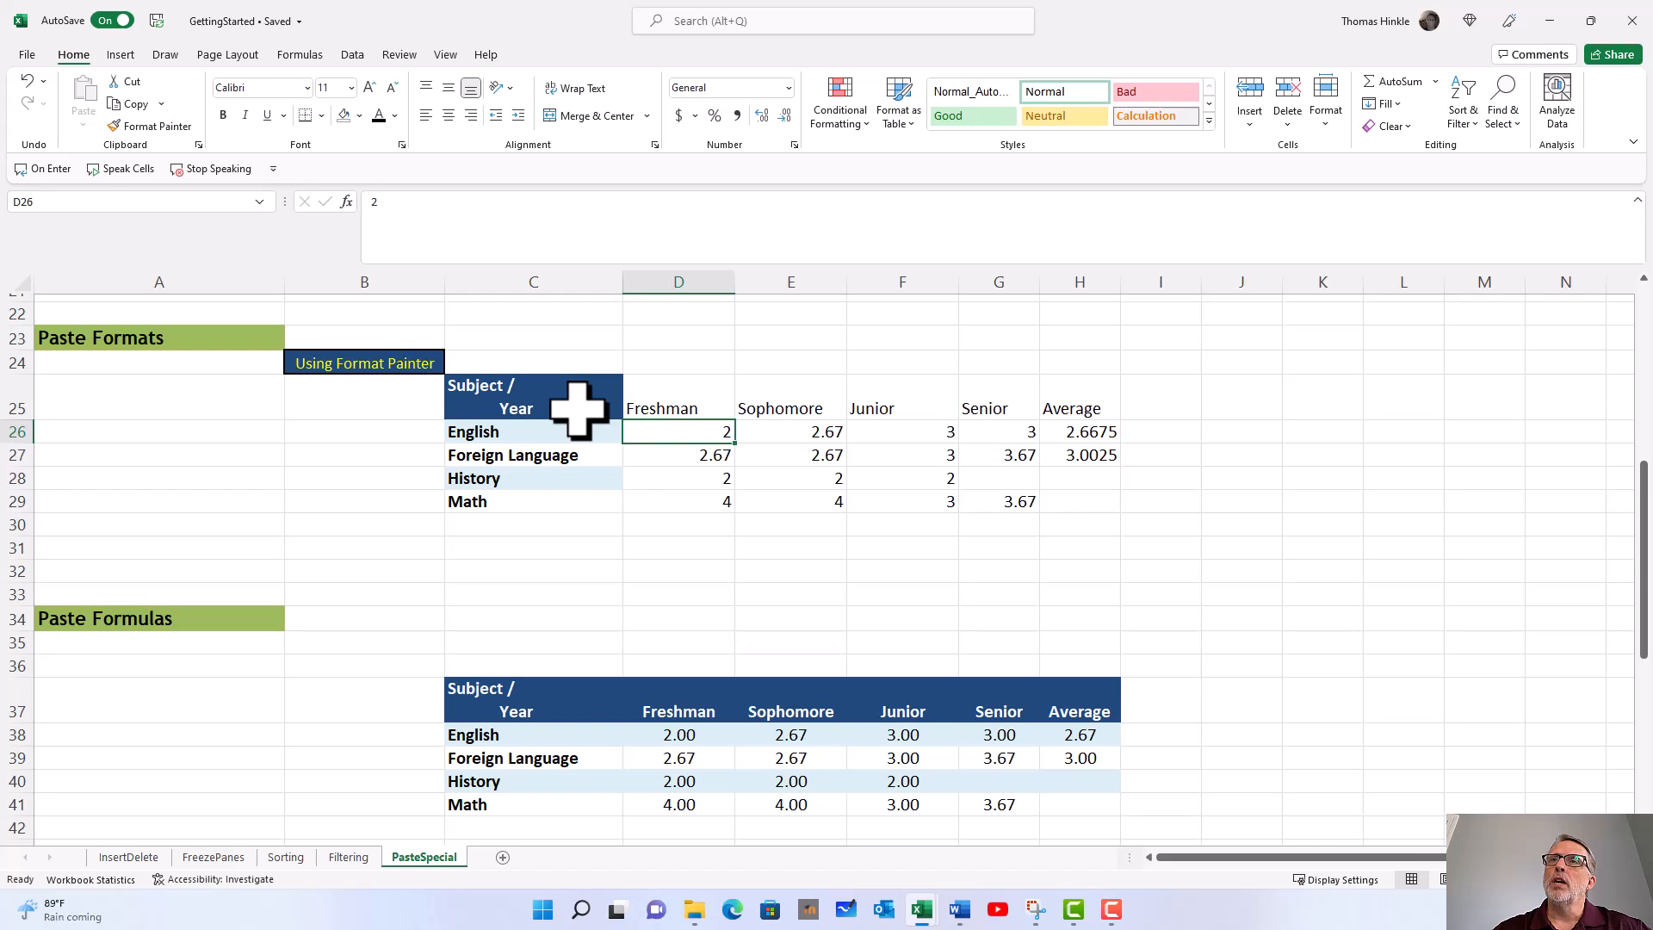
Step: Apply the Subject / Year header formatting from C25 to the headers in D25:H25 with Format Painter
{"action": "left_click", "coordinate": [528, 398]}
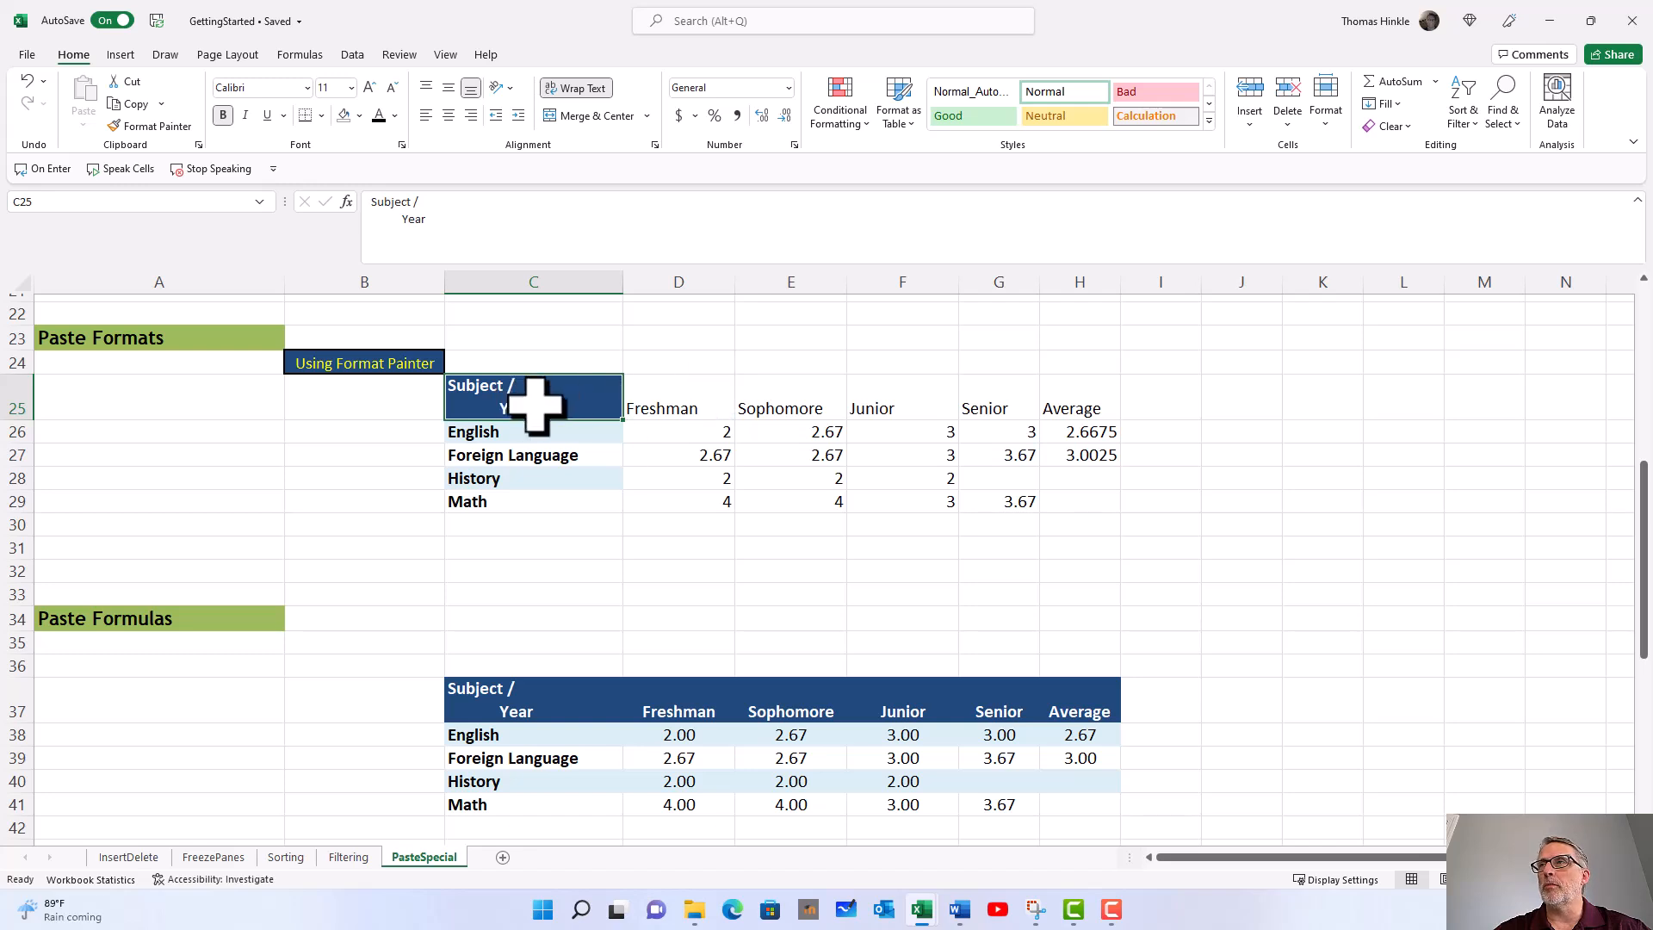
{"action": "right_click", "coordinate": [594, 381]}
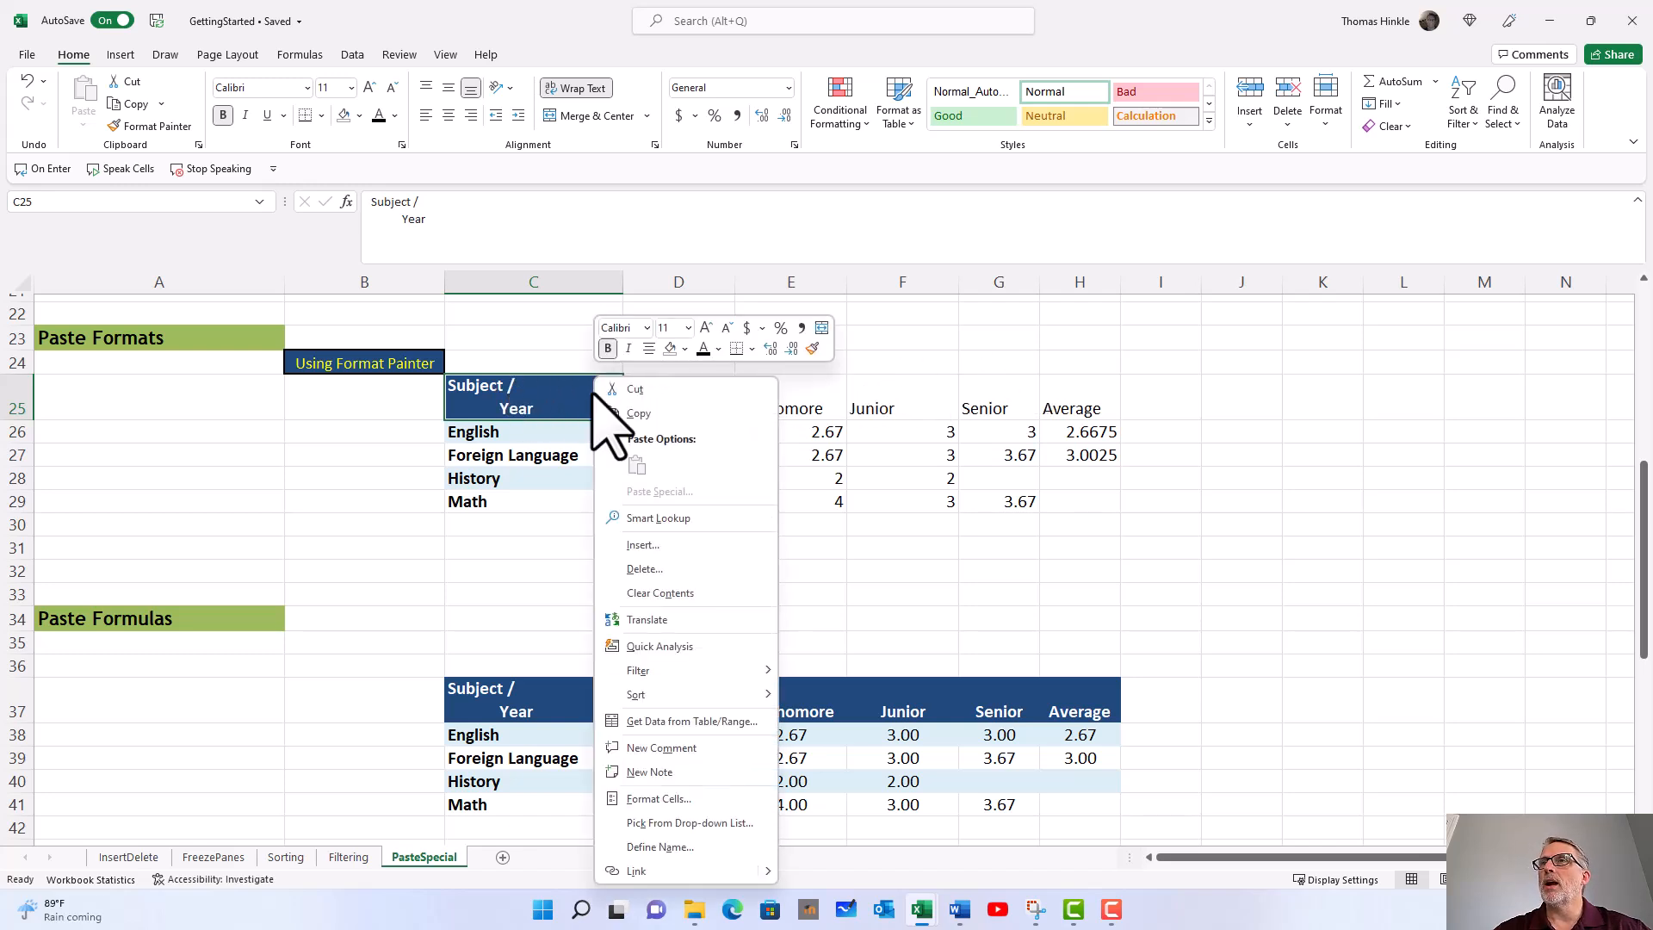
{"action": "left_click", "coordinate": [812, 347]}
{"action": "left_click_drag", "start_coordinate": [664, 414], "coordinate": [1050, 408]}
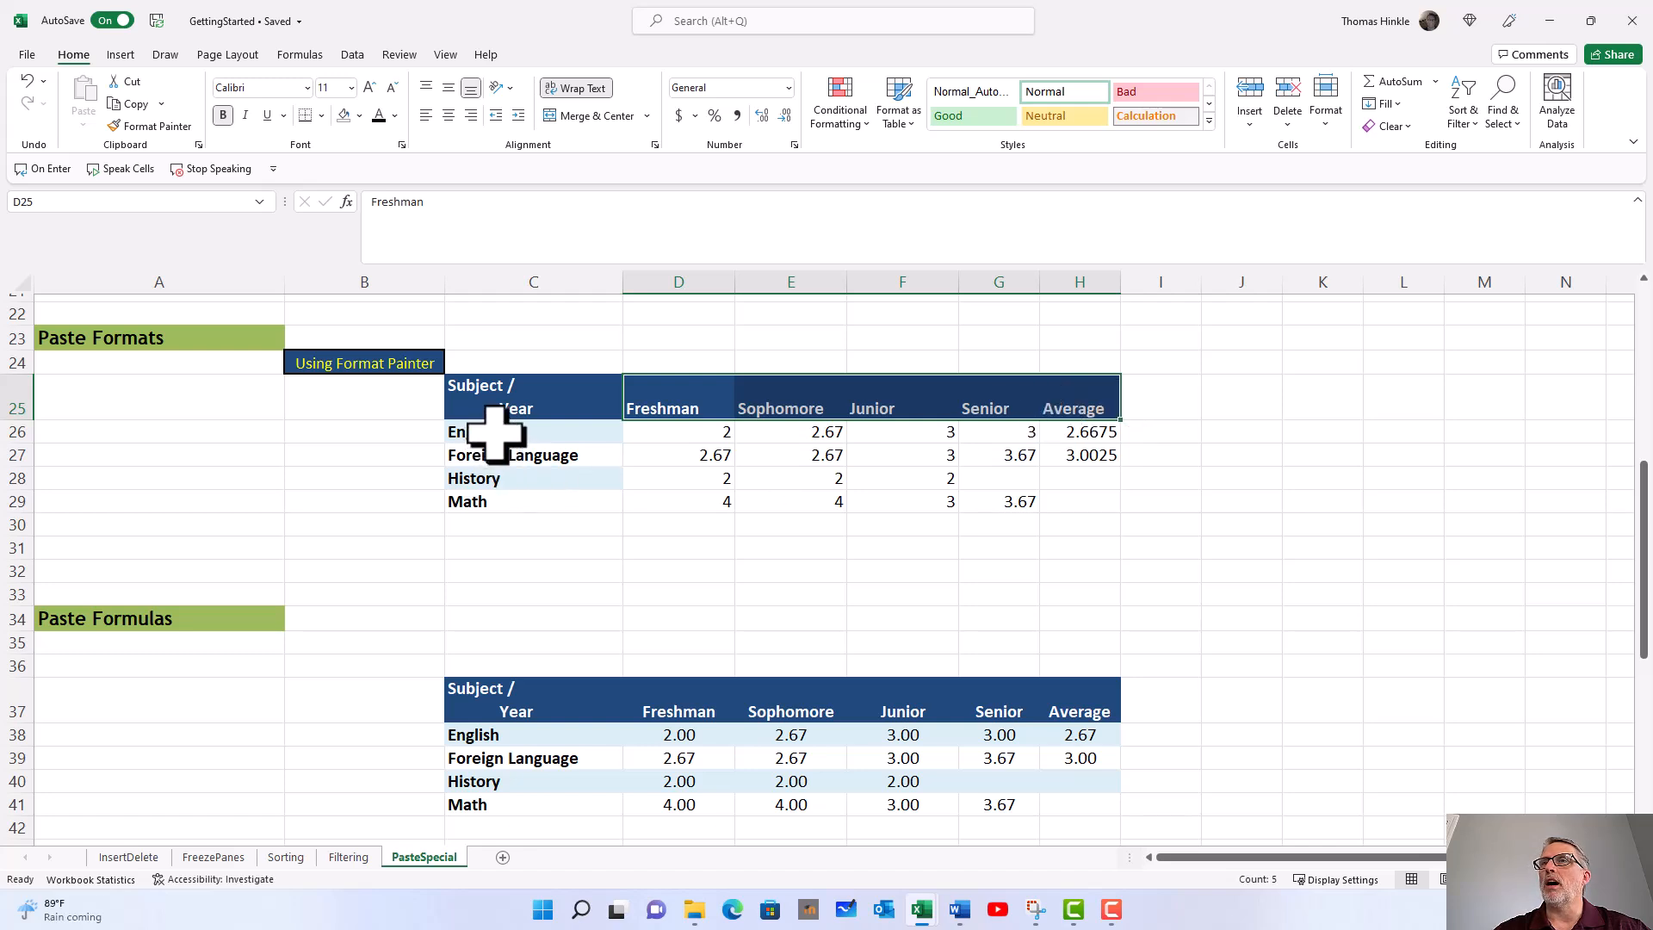
Step: Apply the subject names' formatting from C26:C29 to the grade cells D26:H29 with Format Painter
{"action": "left_click_drag", "start_coordinate": [495, 433], "coordinate": [494, 502]}
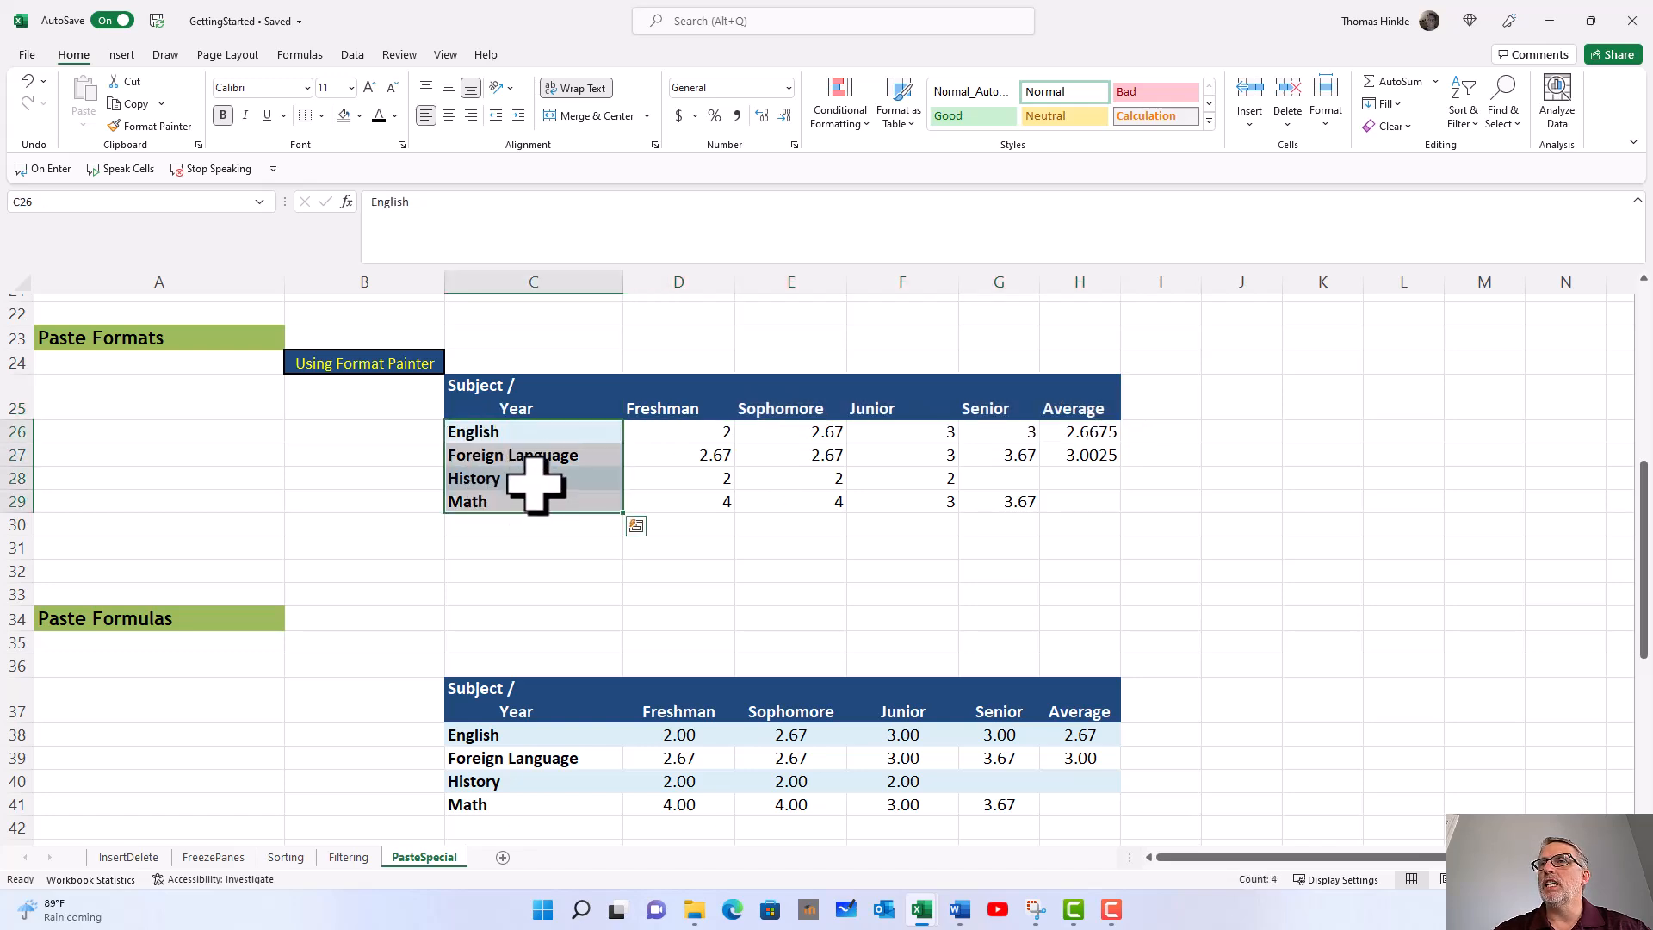
{"action": "right_click", "coordinate": [536, 484]}
{"action": "left_click", "coordinate": [755, 347]}
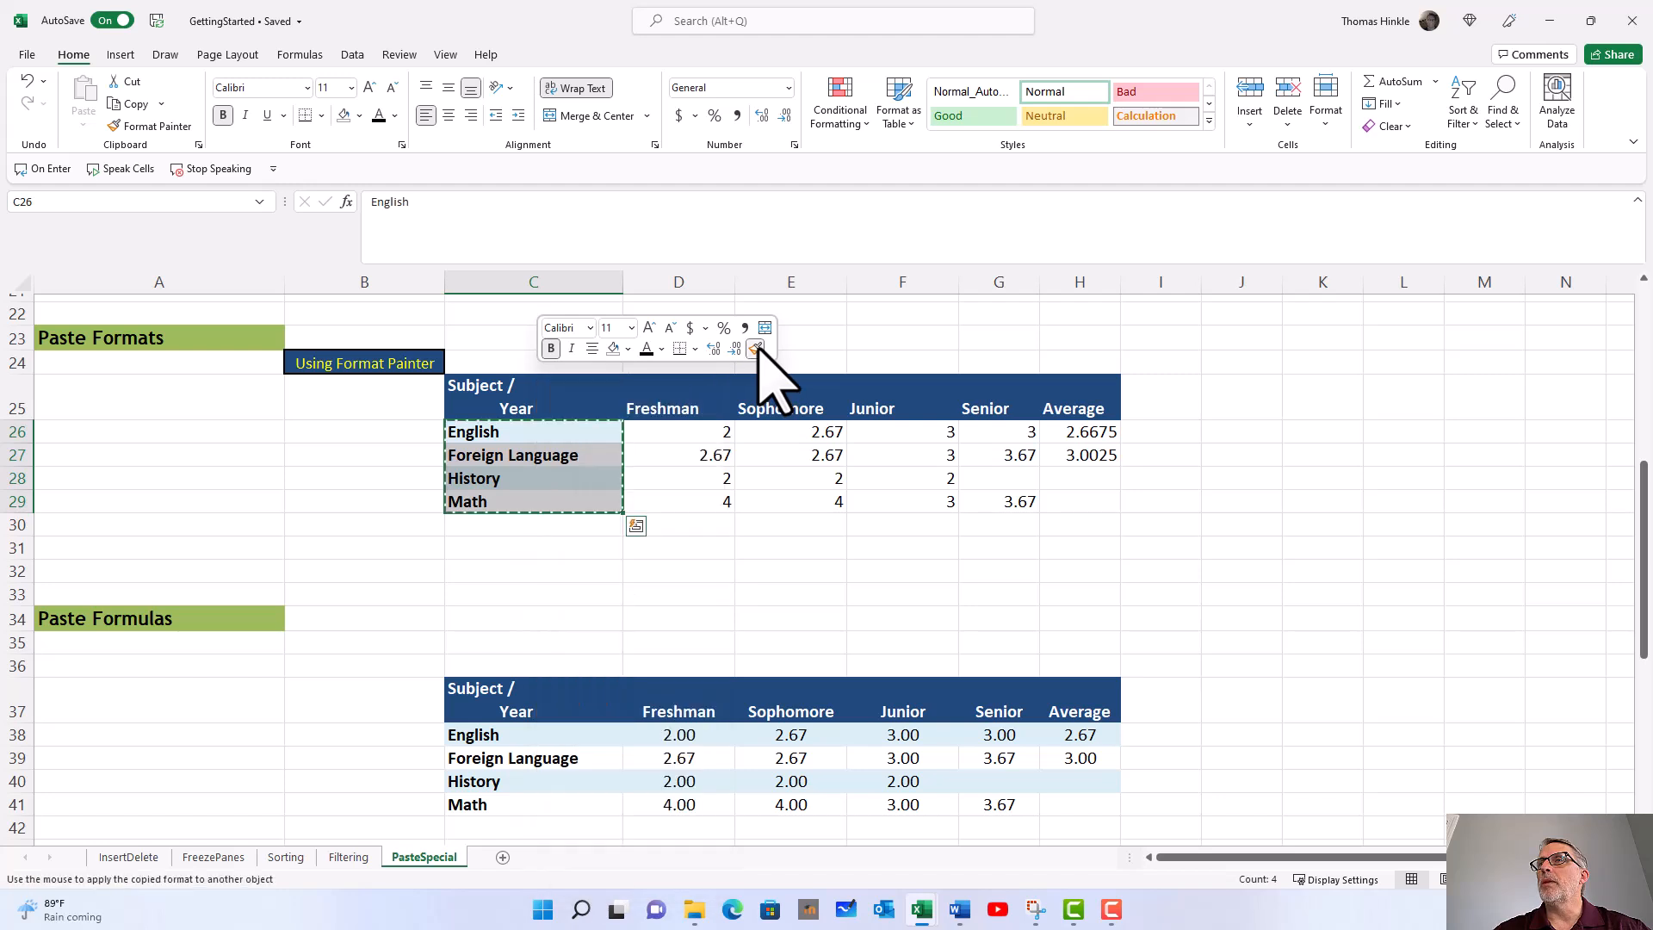
{"action": "mouse_move", "coordinate": [686, 435]}
{"action": "left_mouse_down"}
{"action": "mouse_move", "coordinate": [945, 454]}
{"action": "mouse_move", "coordinate": [1071, 508]}
{"action": "left_mouse_up"}
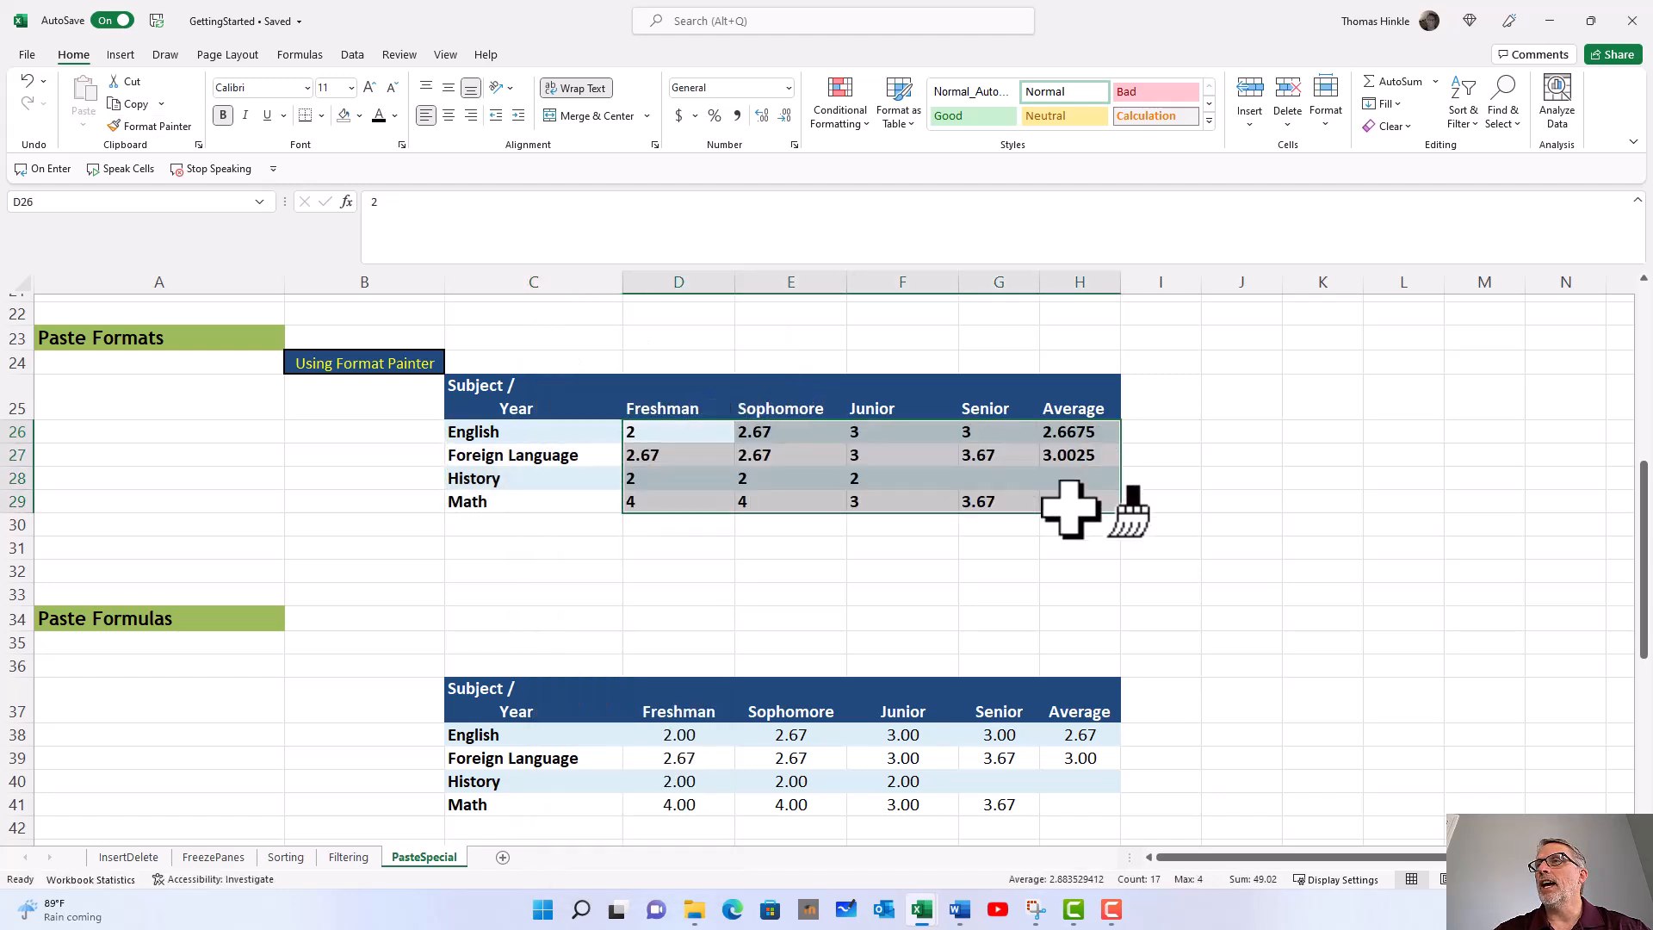
{"action": "left_click", "coordinate": [675, 459]}
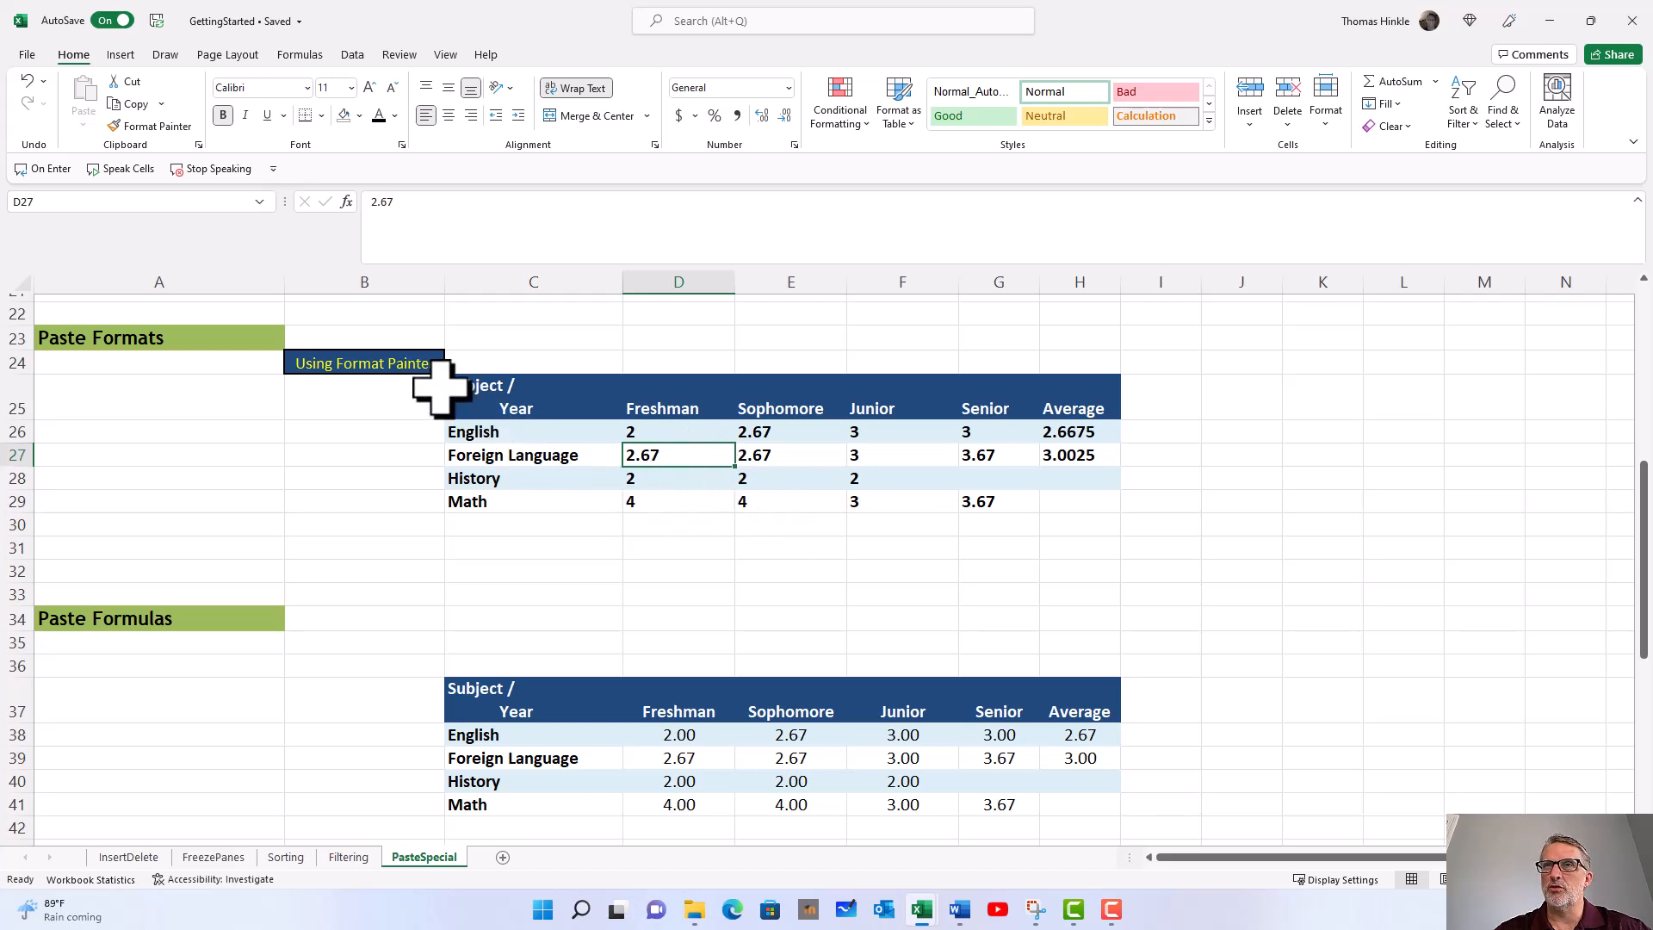
Step: Try a regular copy of the Foreign Language average H39 into the History and Math averages H40:H41, and undo the paste
{"action": "scroll", "coordinate": [603, 482], "scroll_direction": "down", "scroll_amount": 4}
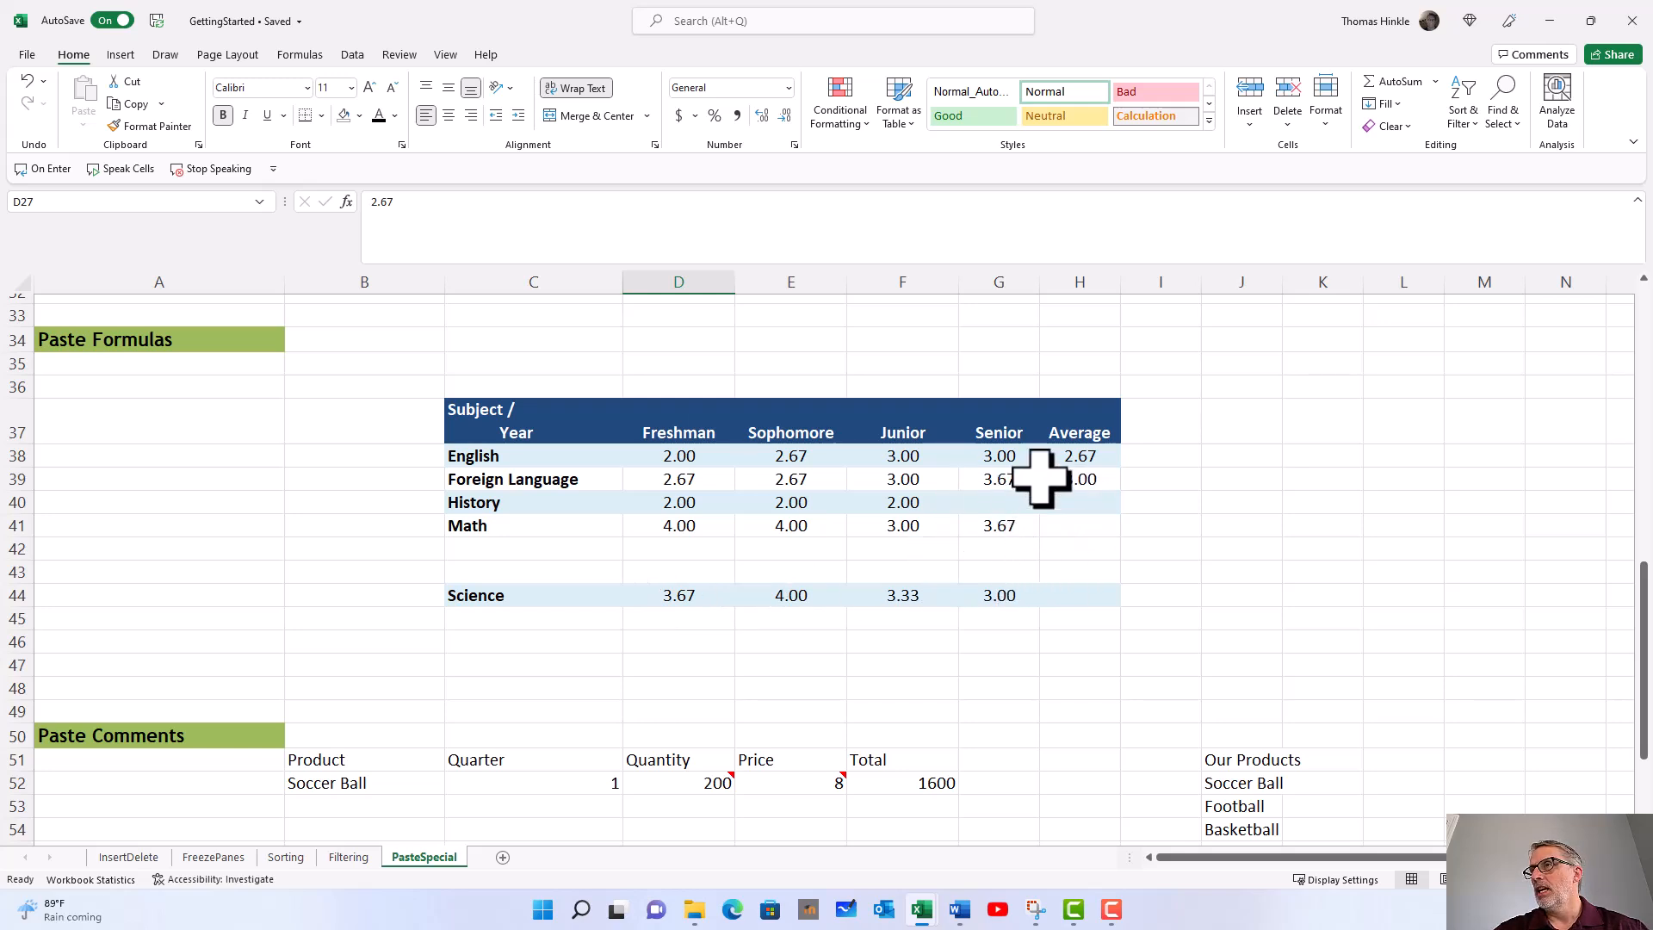
{"action": "left_click_drag", "start_coordinate": [533, 506], "coordinate": [535, 525]}
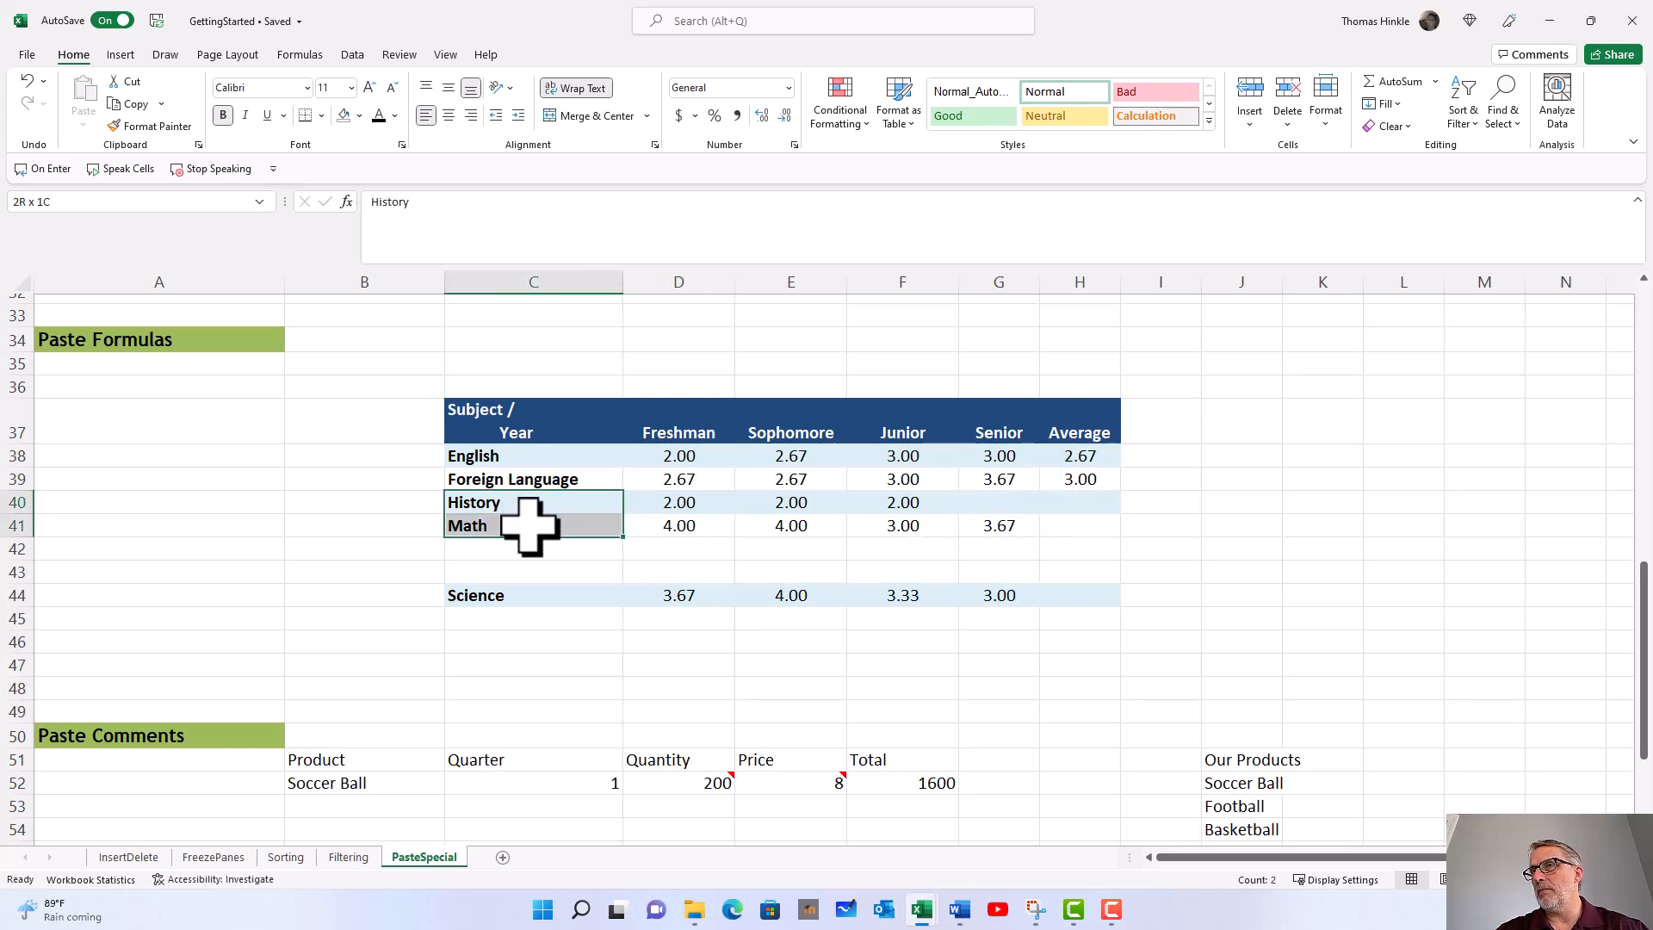
{"action": "left_click", "coordinate": [1095, 507]}
{"action": "left_click", "coordinate": [1102, 483]}
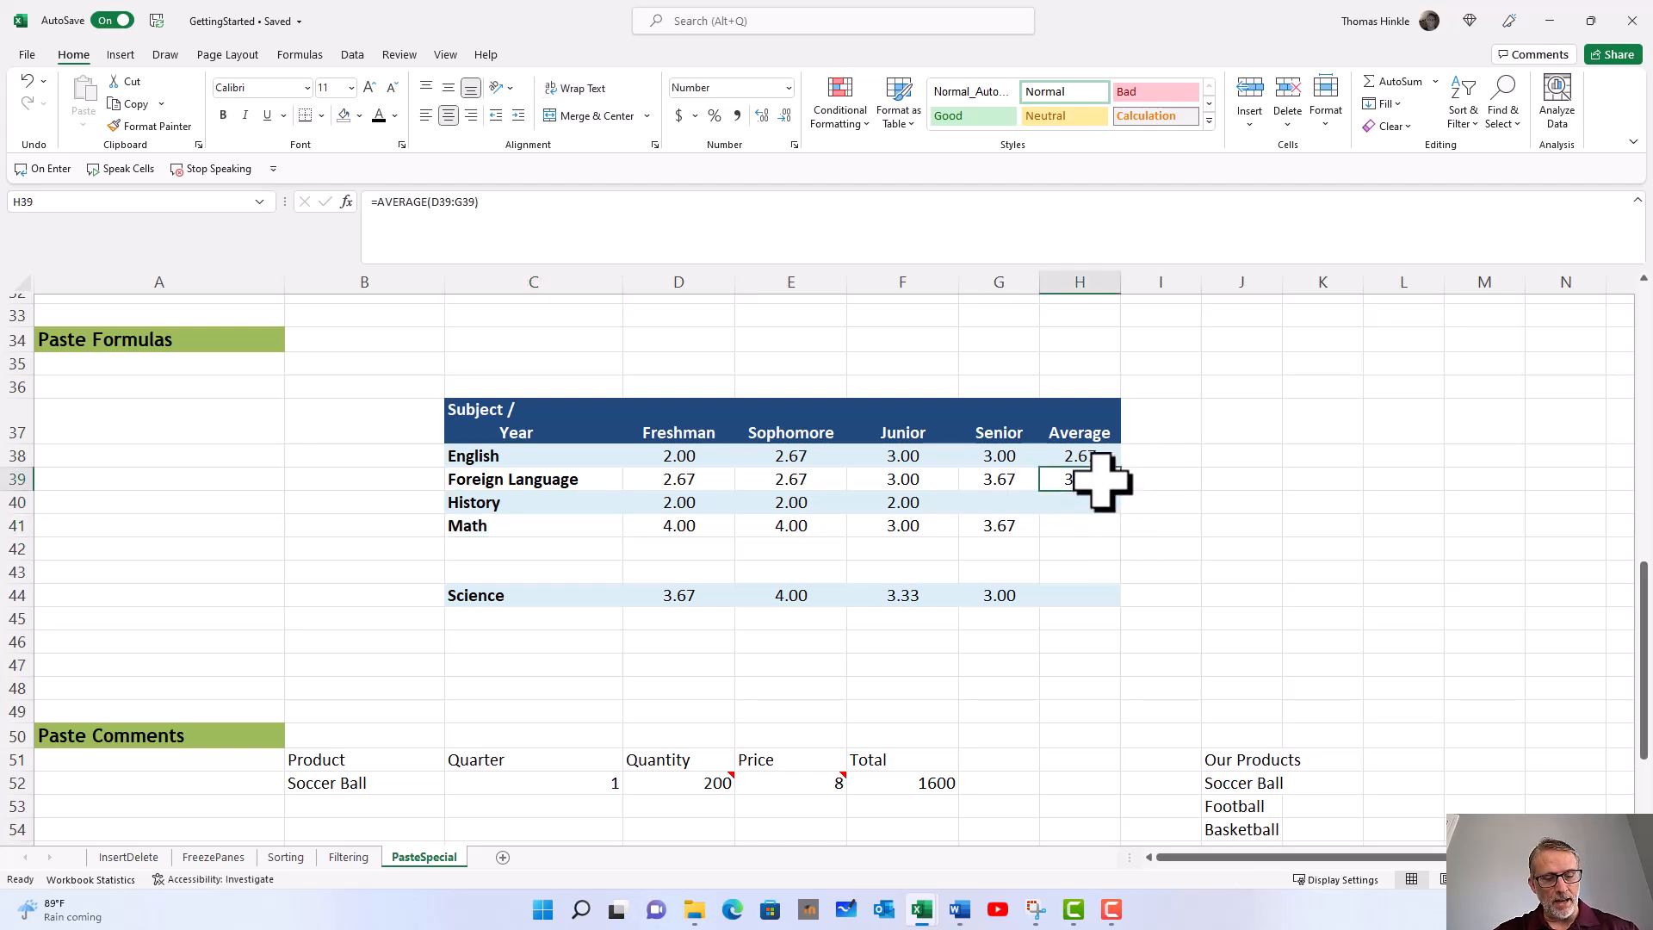
{"action": "key", "text": "ctrl+c"}
{"action": "left_click_drag", "start_coordinate": [1100, 504], "coordinate": [1098, 525]}
{"action": "key", "text": "ctrl+v"}
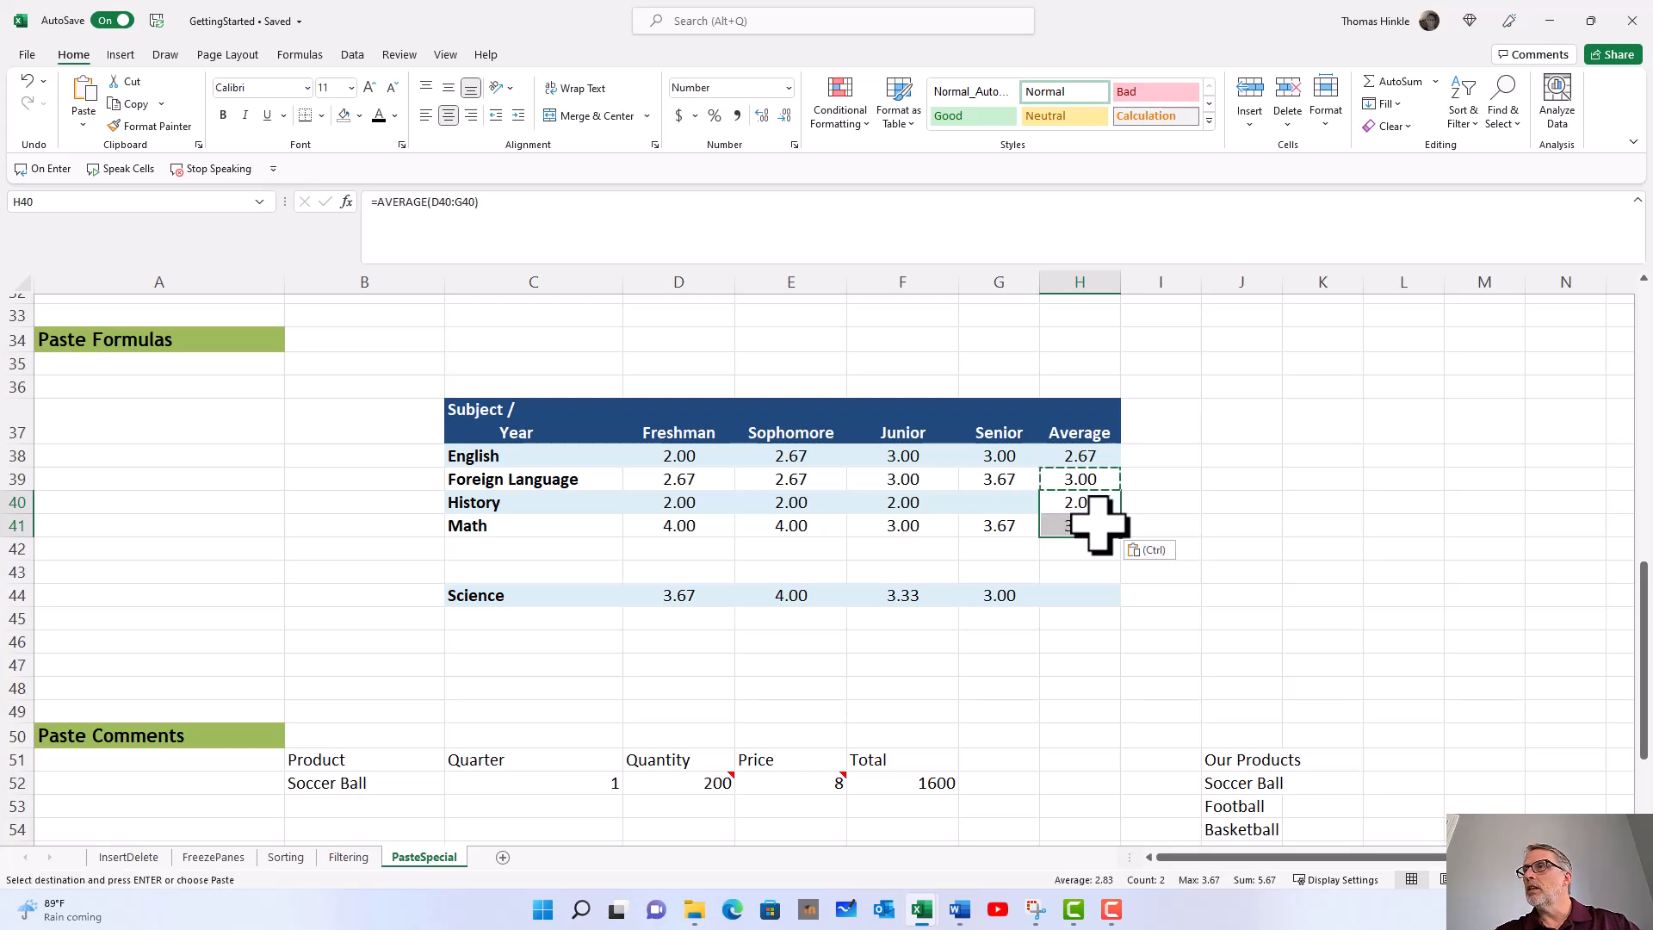
{"action": "key", "text": "ctrl"}
{"action": "key", "text": "Escape"}
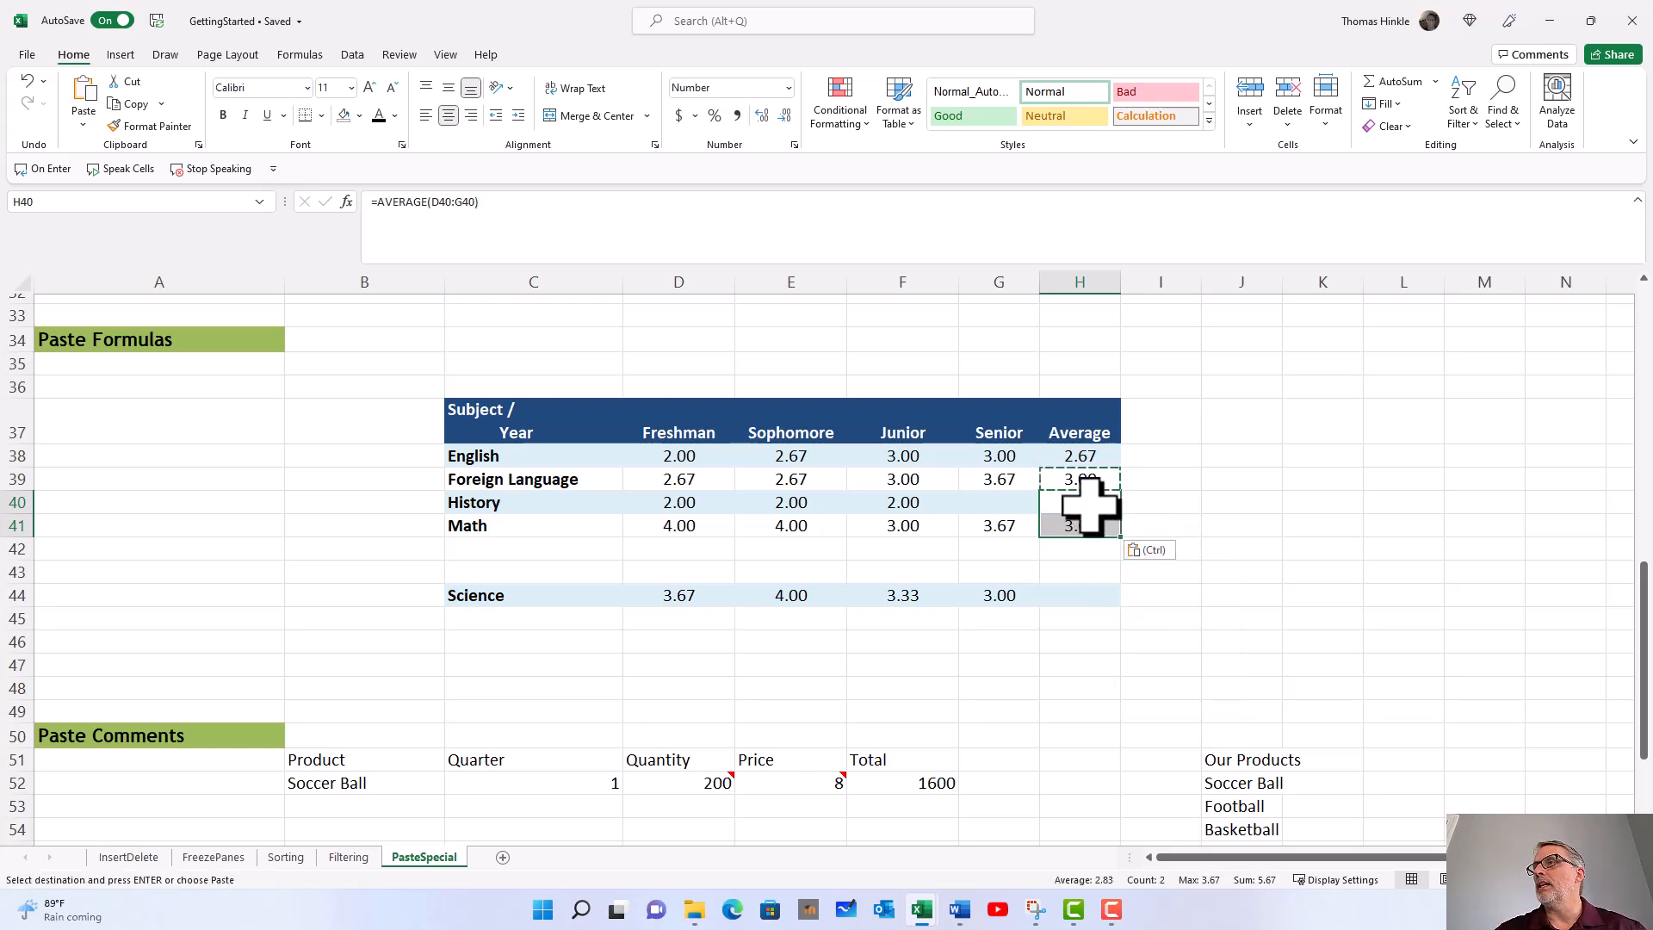
{"action": "left_click", "coordinate": [1092, 482]}
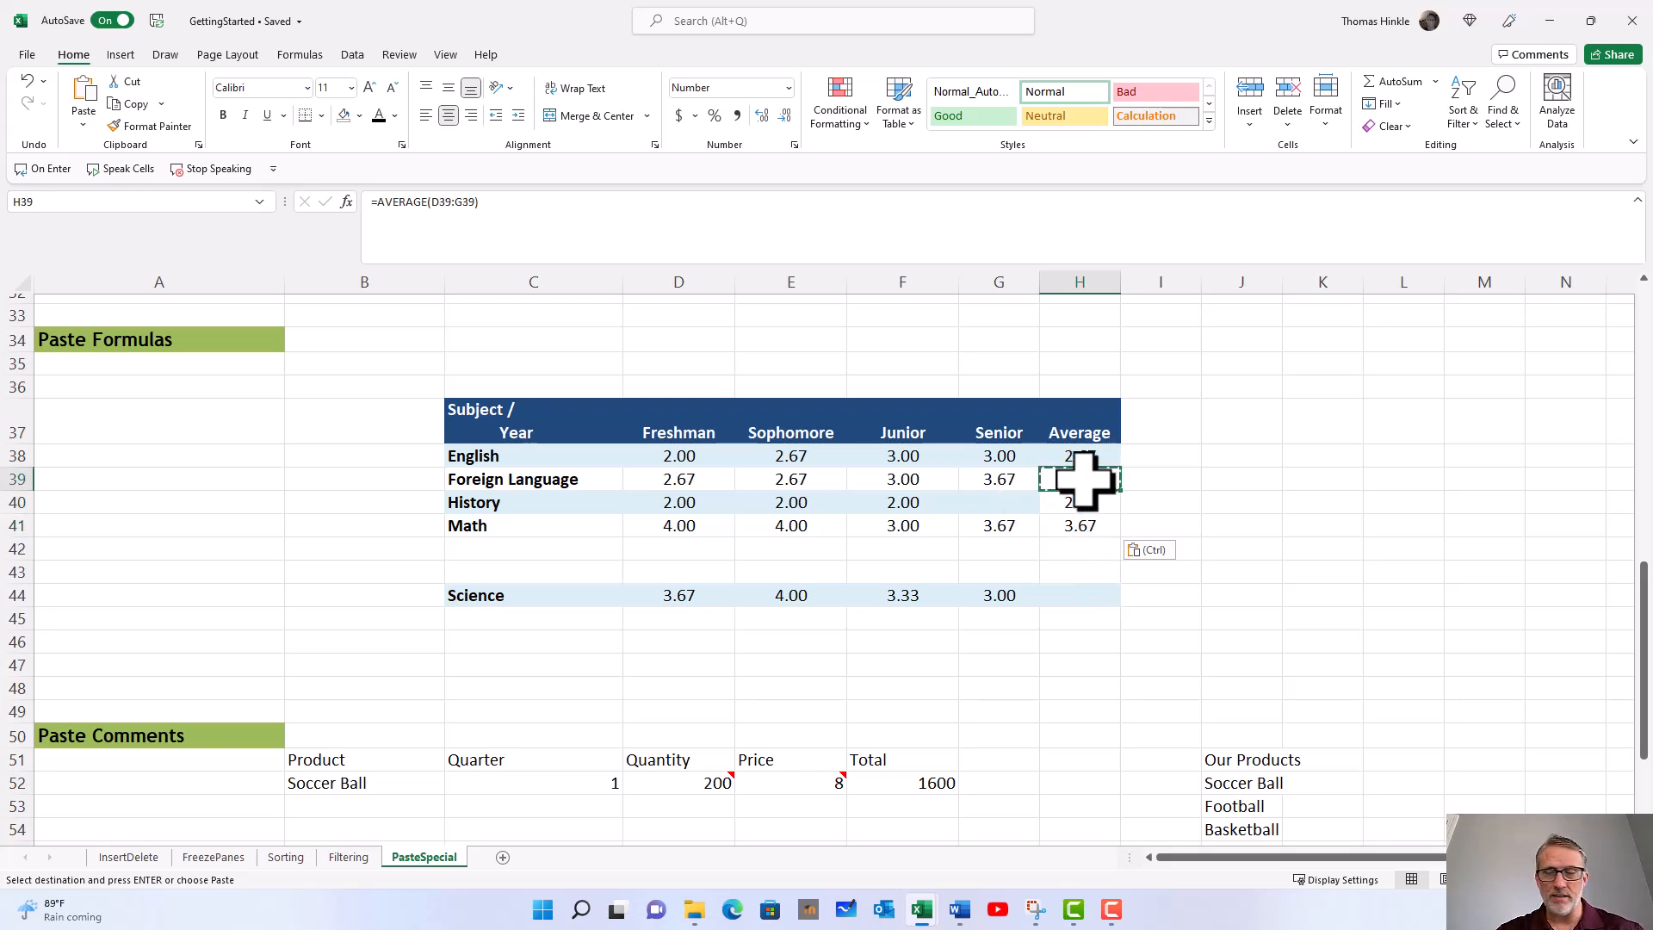
{"action": "key", "text": "ctrl+z"}
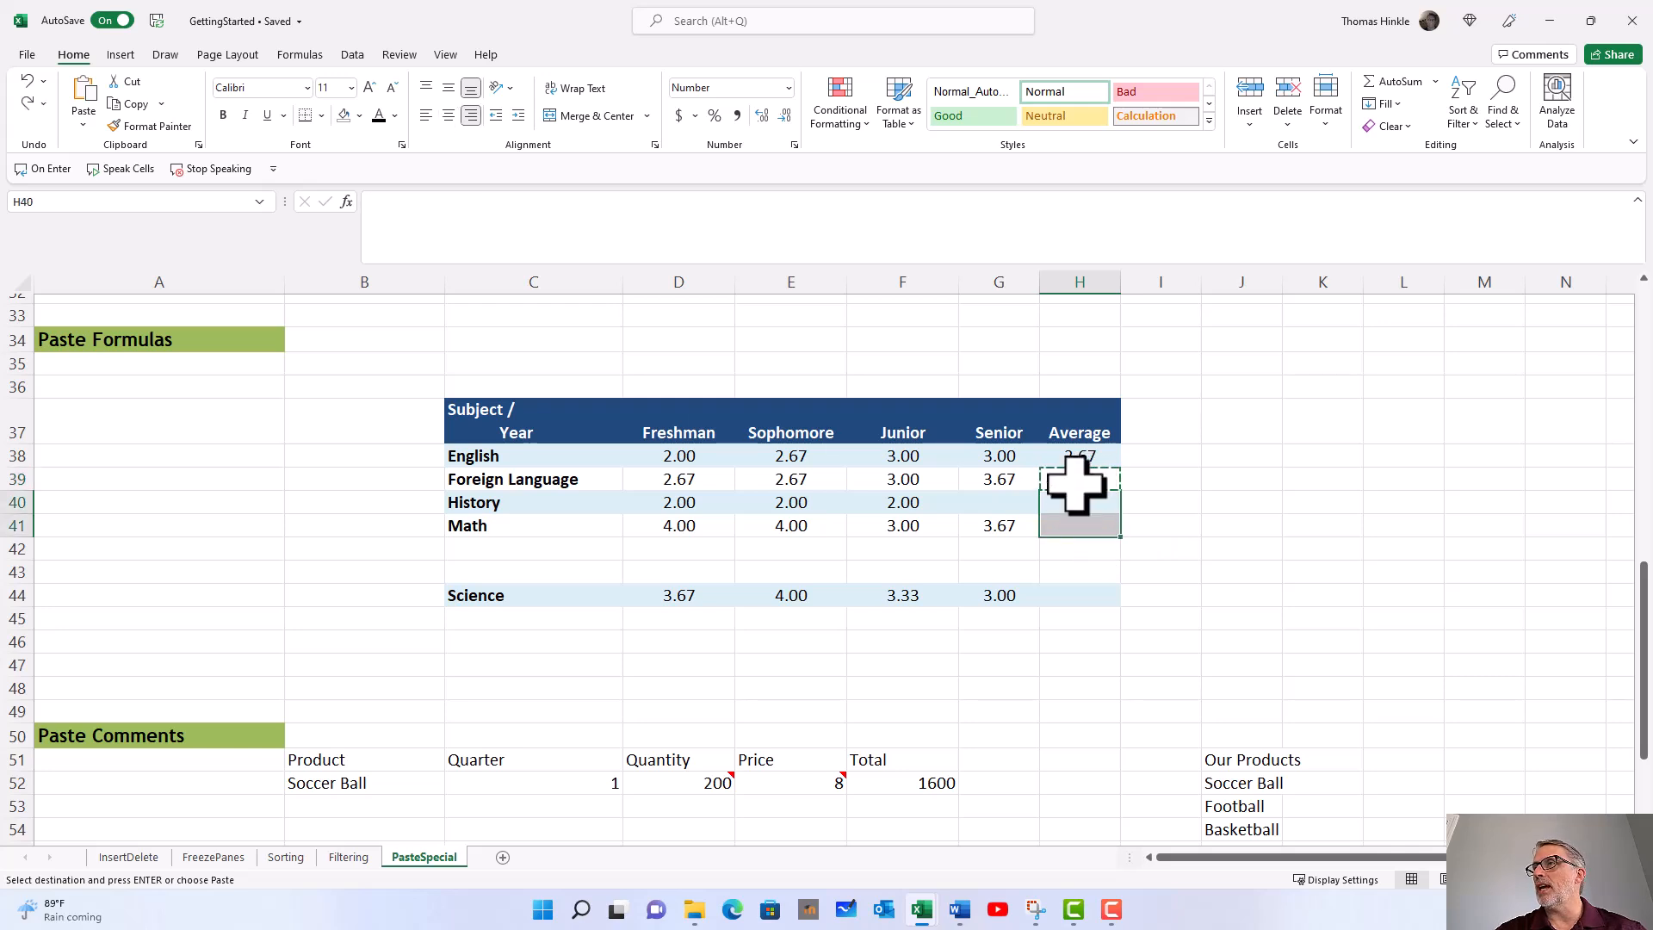
Step: Paste only the formula from H39 into the History and Math Average cells H40:H41, using Paste Special with the Formulas option
{"action": "left_click", "coordinate": [1077, 484]}
{"action": "right_click", "coordinate": [1082, 485]}
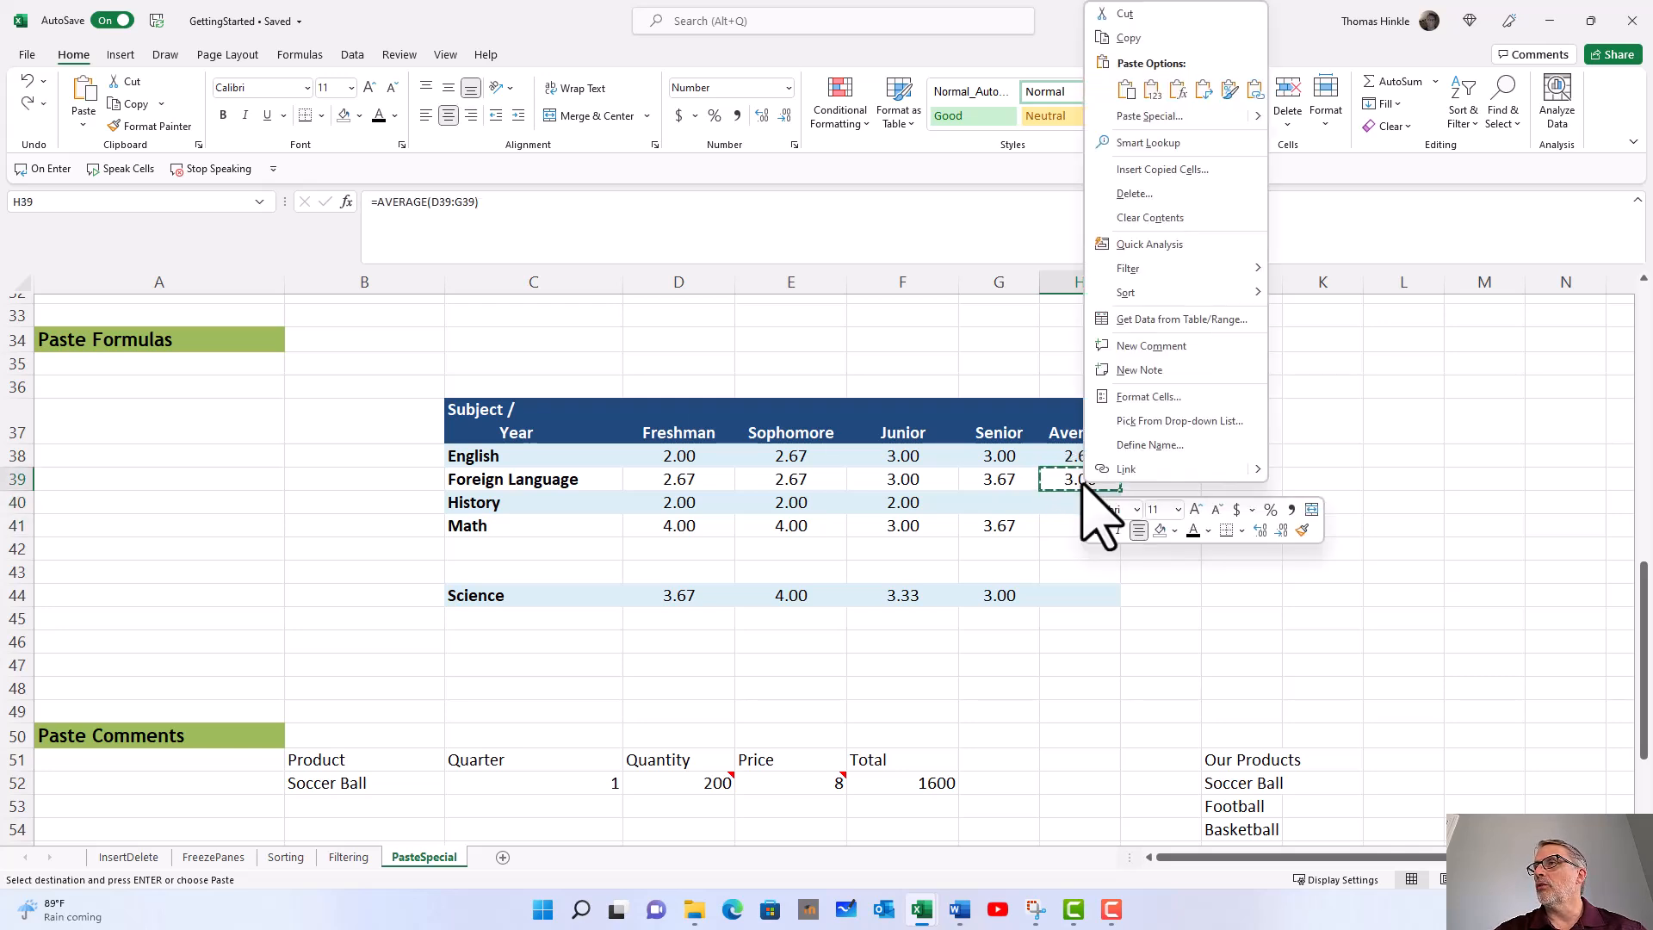
{"action": "left_click", "coordinate": [1128, 38]}
{"action": "left_click_drag", "start_coordinate": [1076, 502], "coordinate": [1074, 521]}
{"action": "right_click", "coordinate": [1069, 508]}
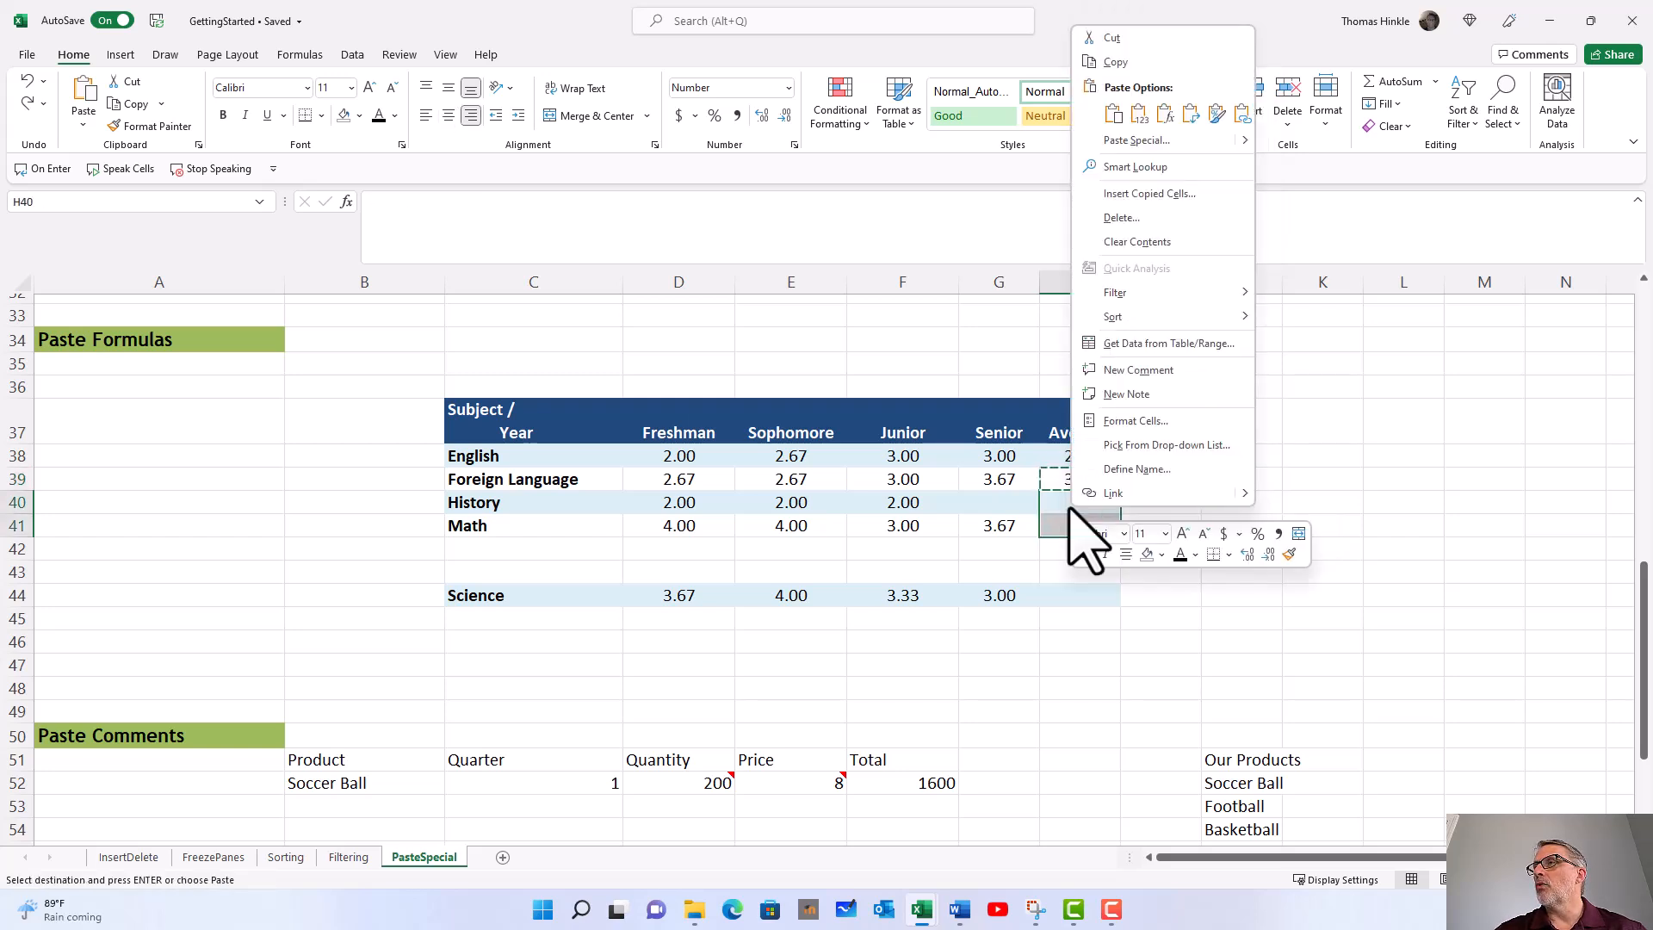
{"action": "left_click", "coordinate": [1137, 140]}
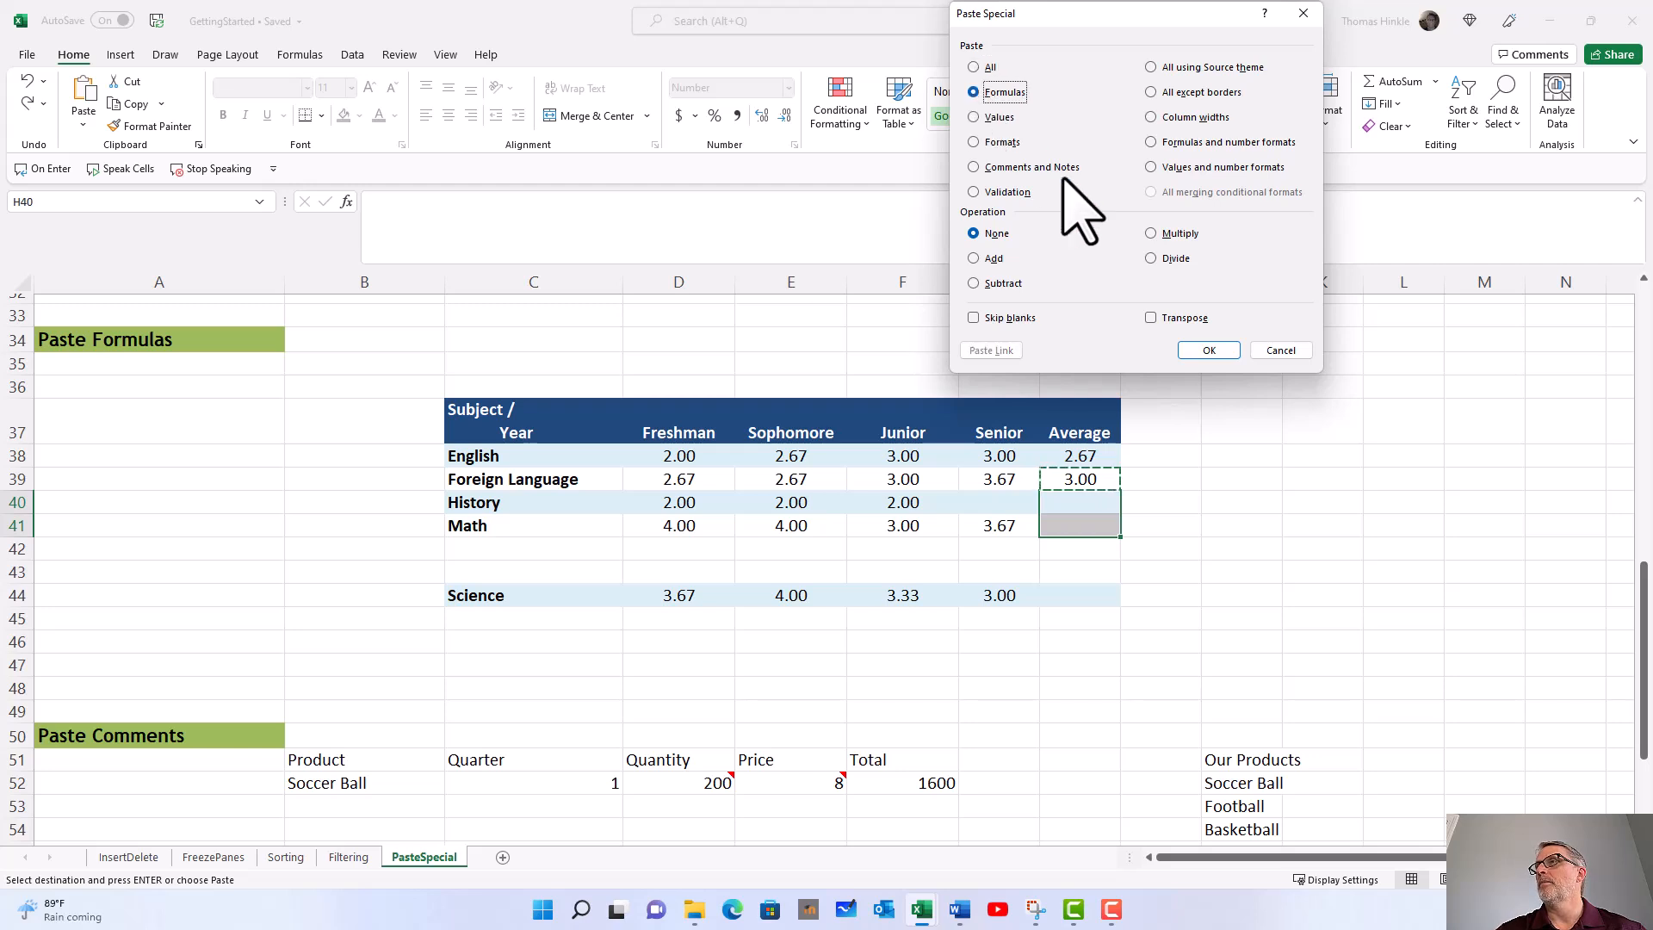
{"action": "left_click", "coordinate": [1209, 350]}
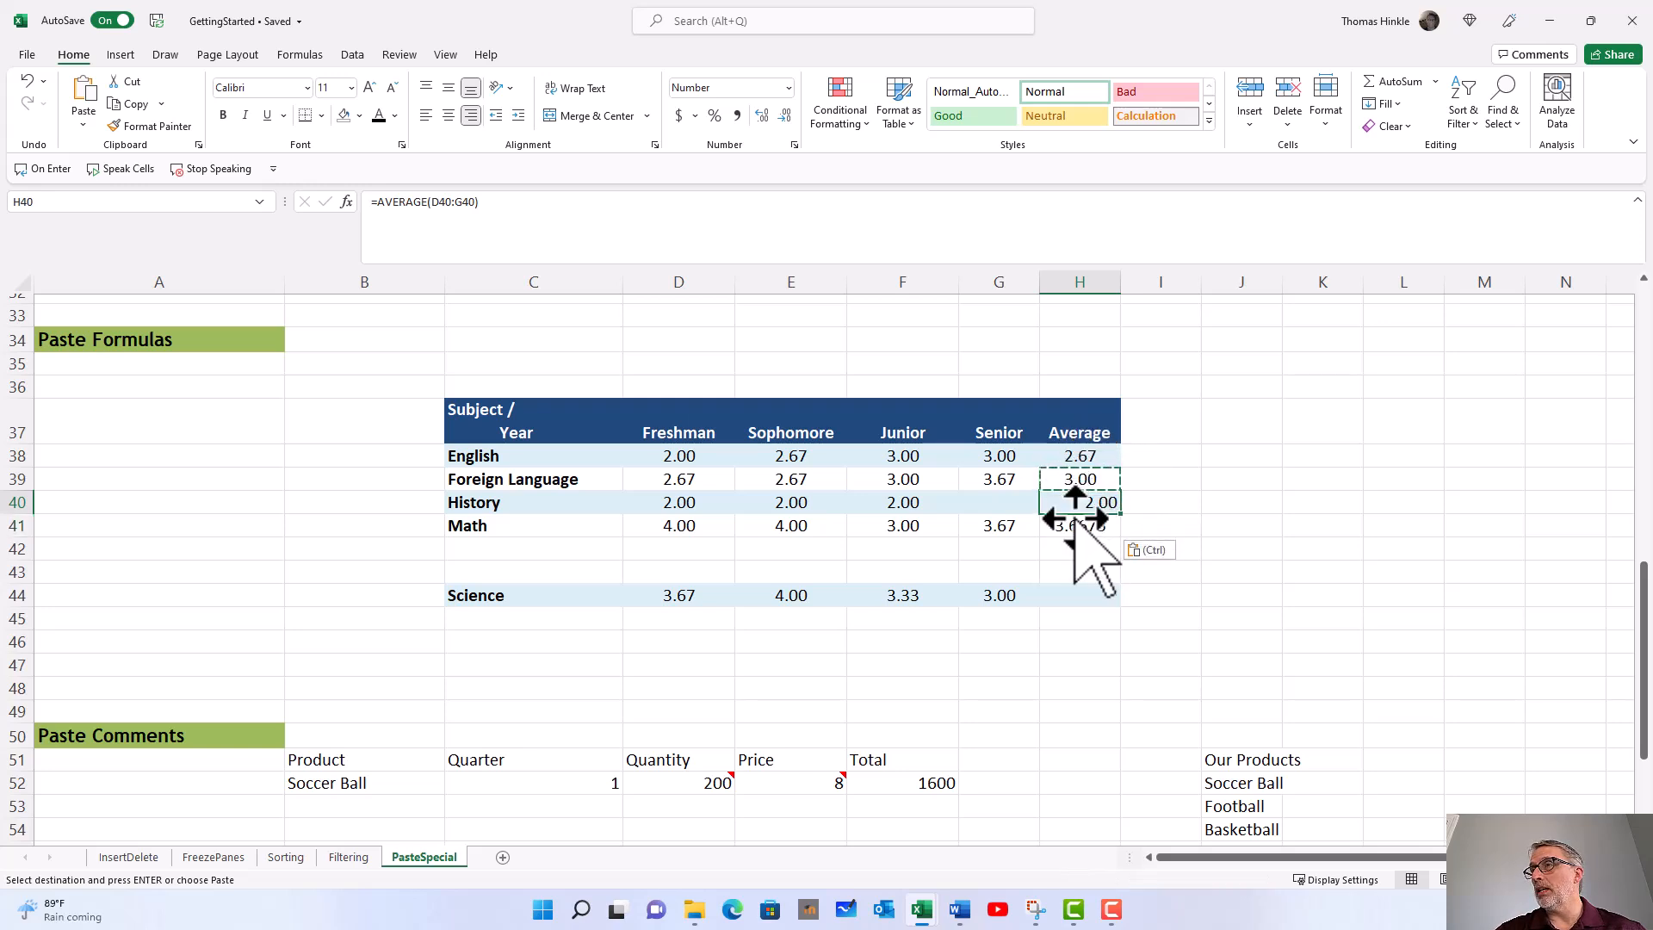
{"action": "left_click", "coordinate": [1068, 527]}
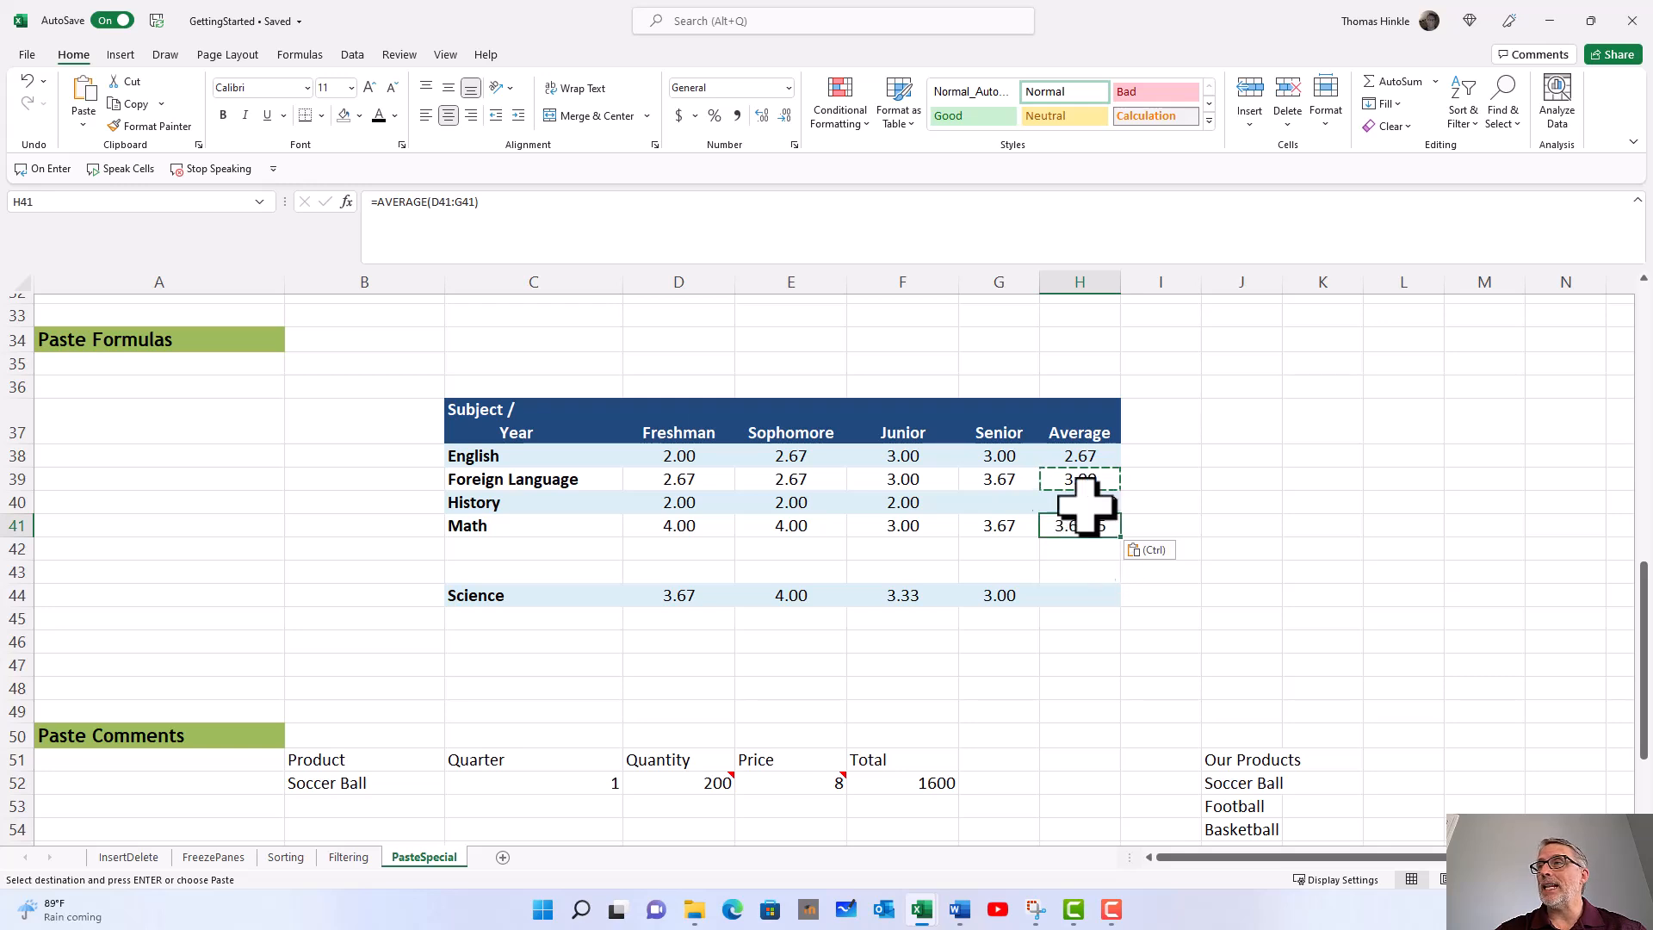
{"action": "left_click_drag", "start_coordinate": [1058, 505], "coordinate": [1061, 525]}
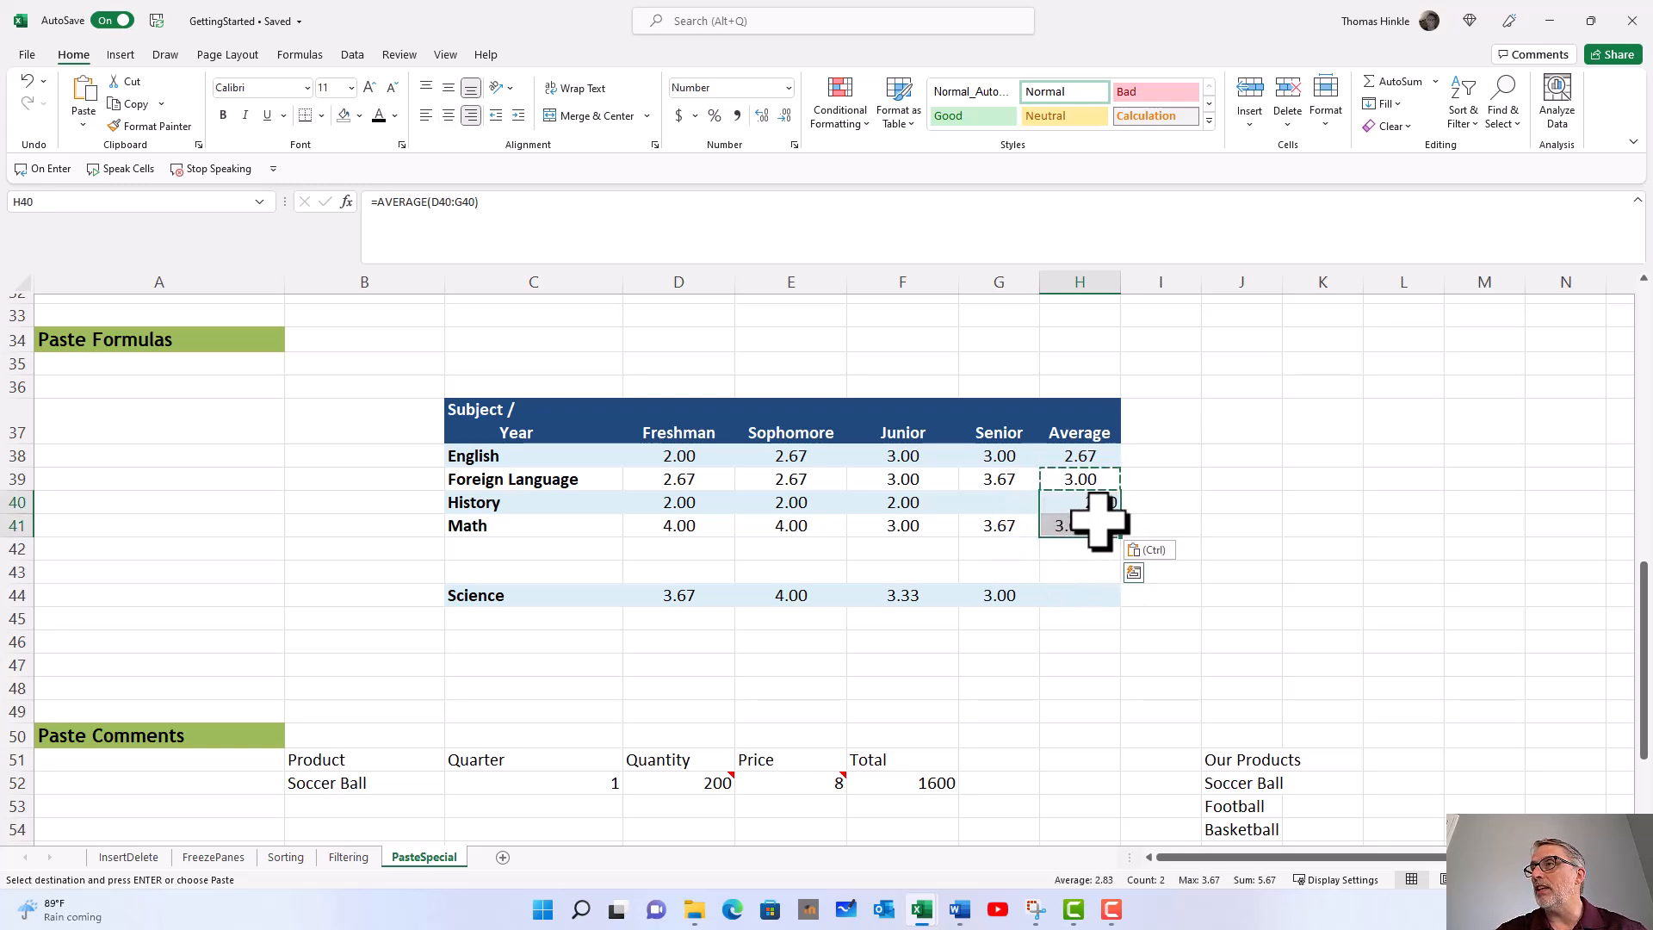
Step: Cancel the copy mode and read the notes on the Quantity and Price cells D52 and E52 in the Paste Comments section
{"action": "scroll", "coordinate": [1092, 514], "scroll_direction": "down", "scroll_amount": 5}
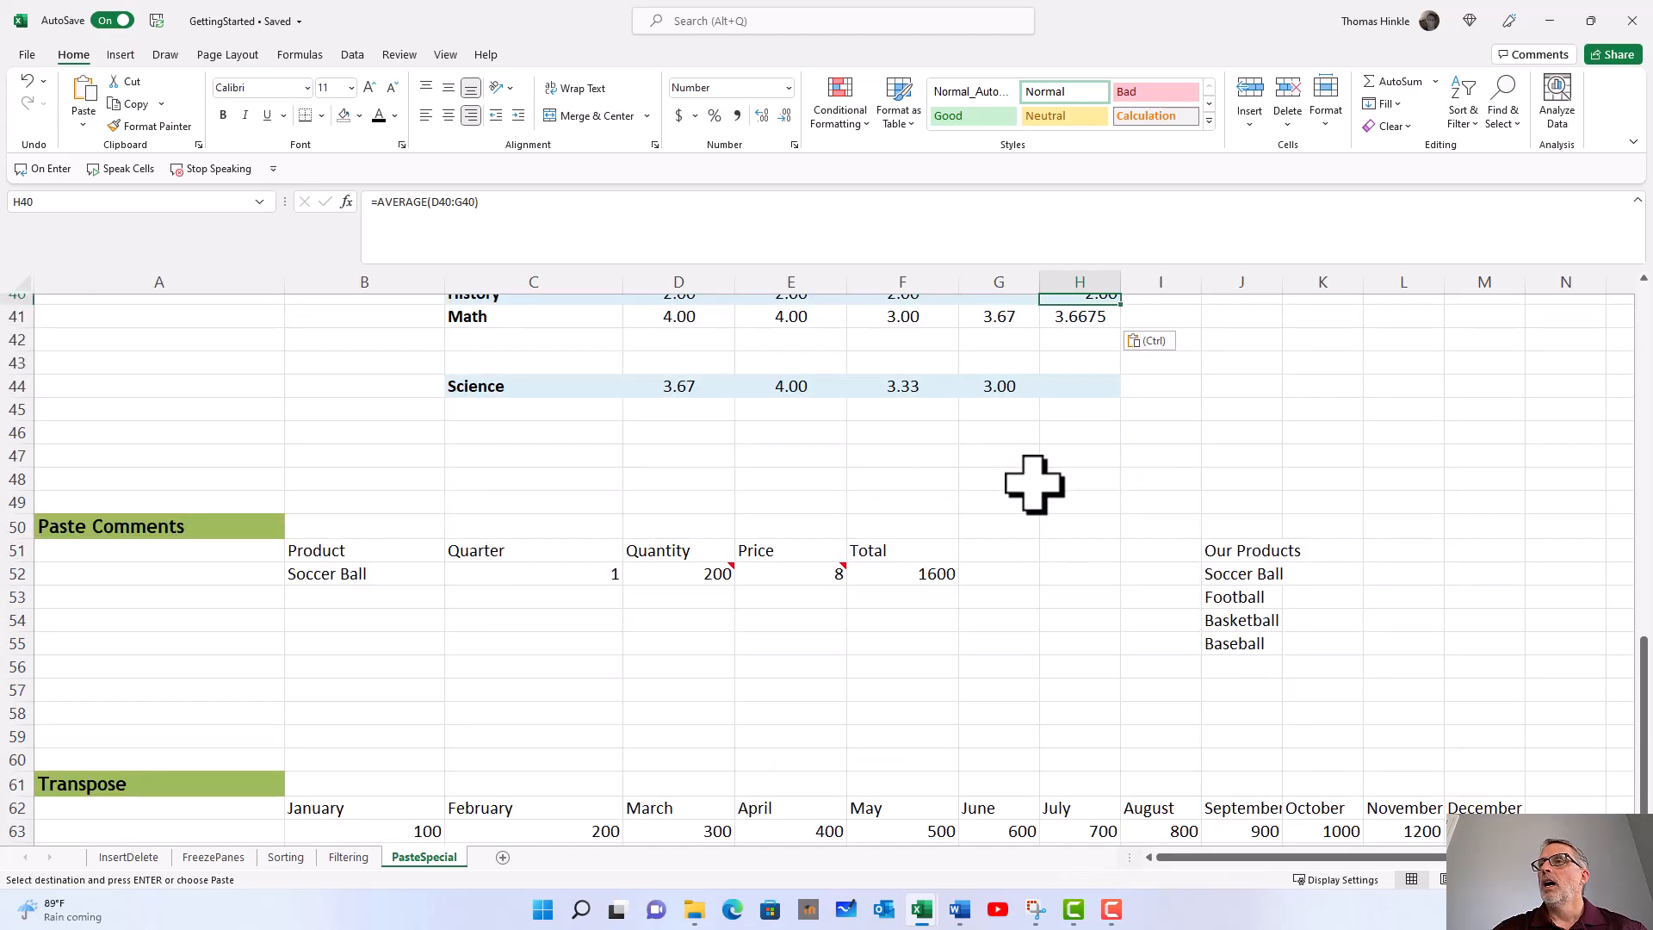
{"action": "scroll", "coordinate": [1034, 485], "scroll_direction": "down", "scroll_amount": 1}
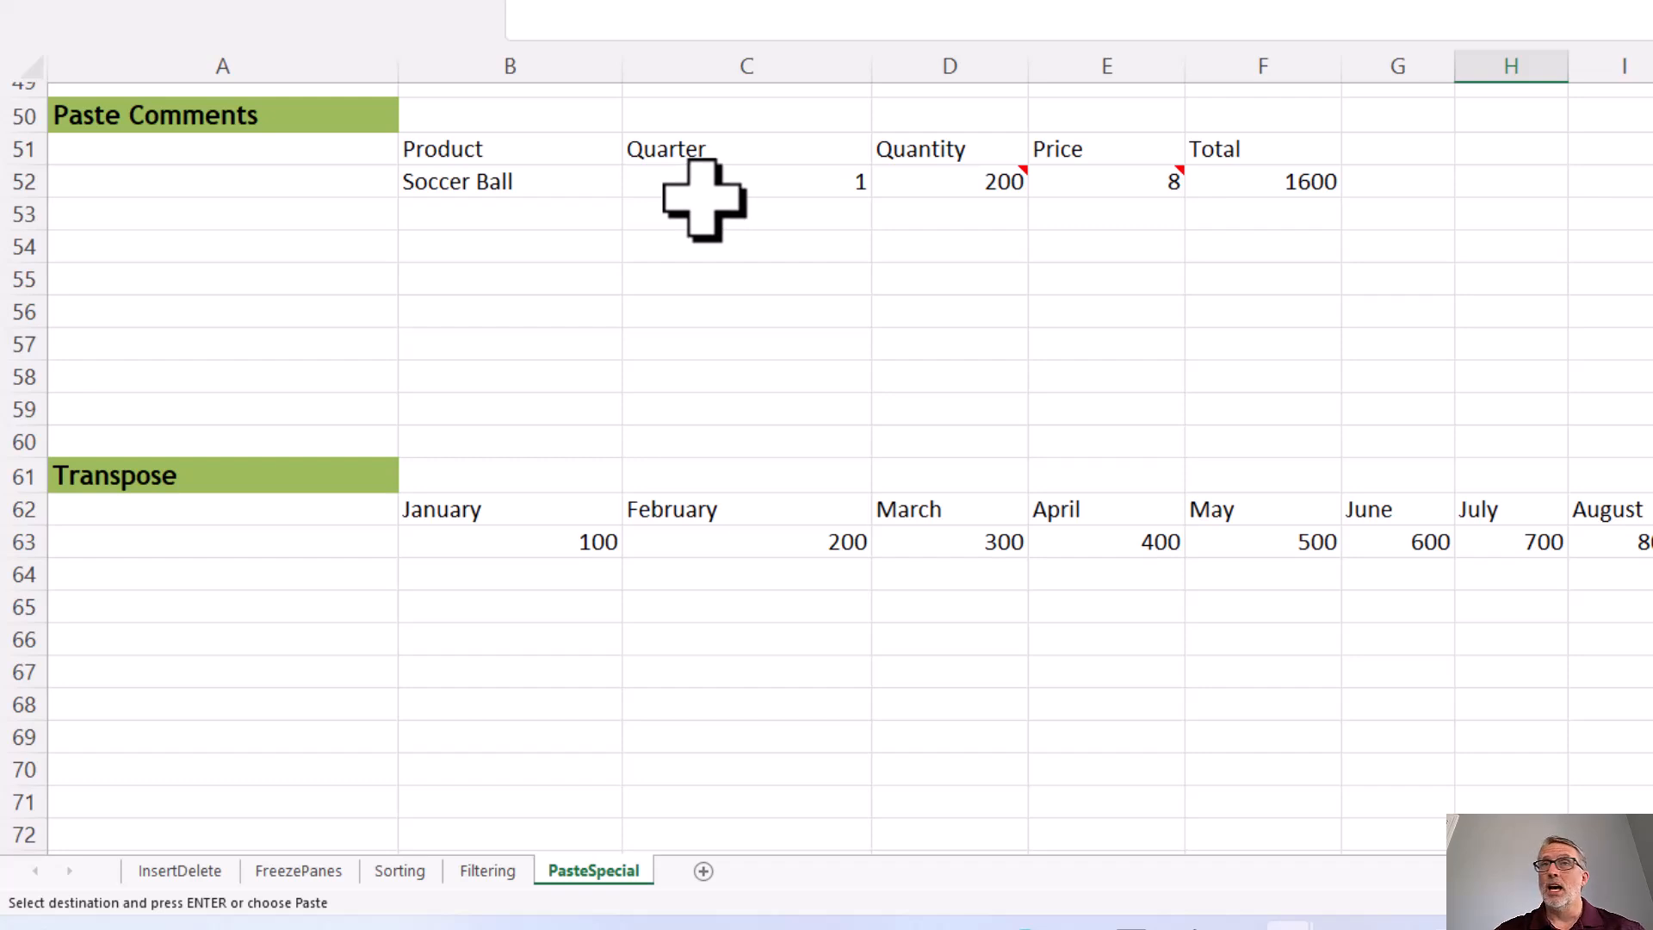
{"action": "key", "text": "Escape"}
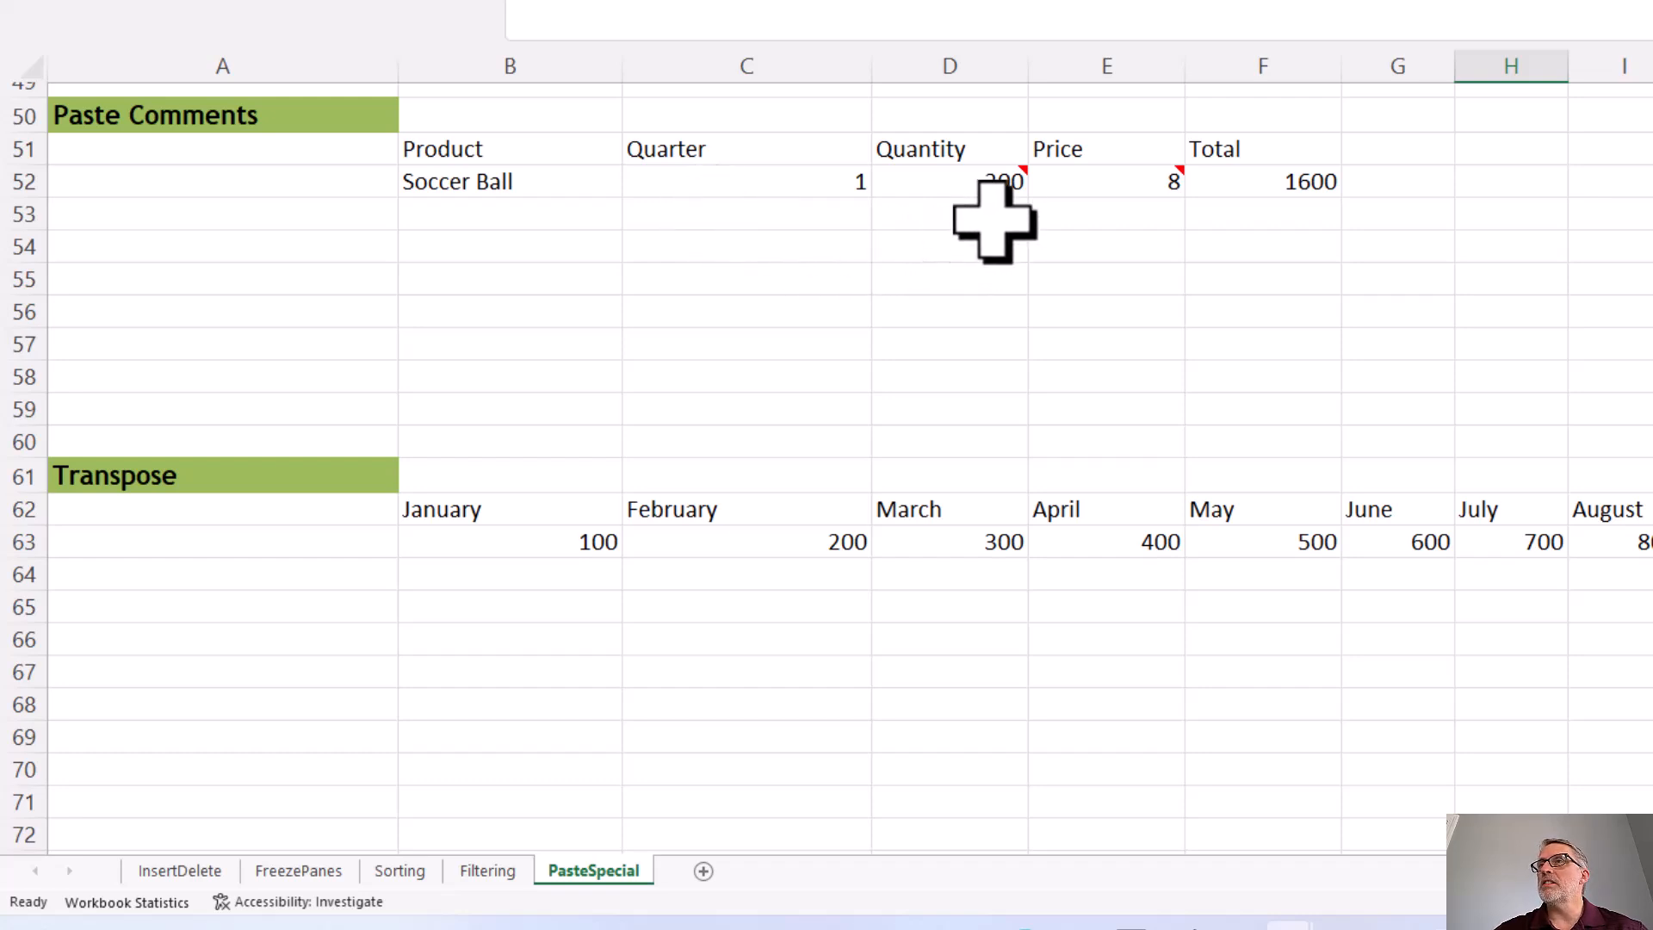
{"action": "mouse_move", "coordinate": [996, 188]}
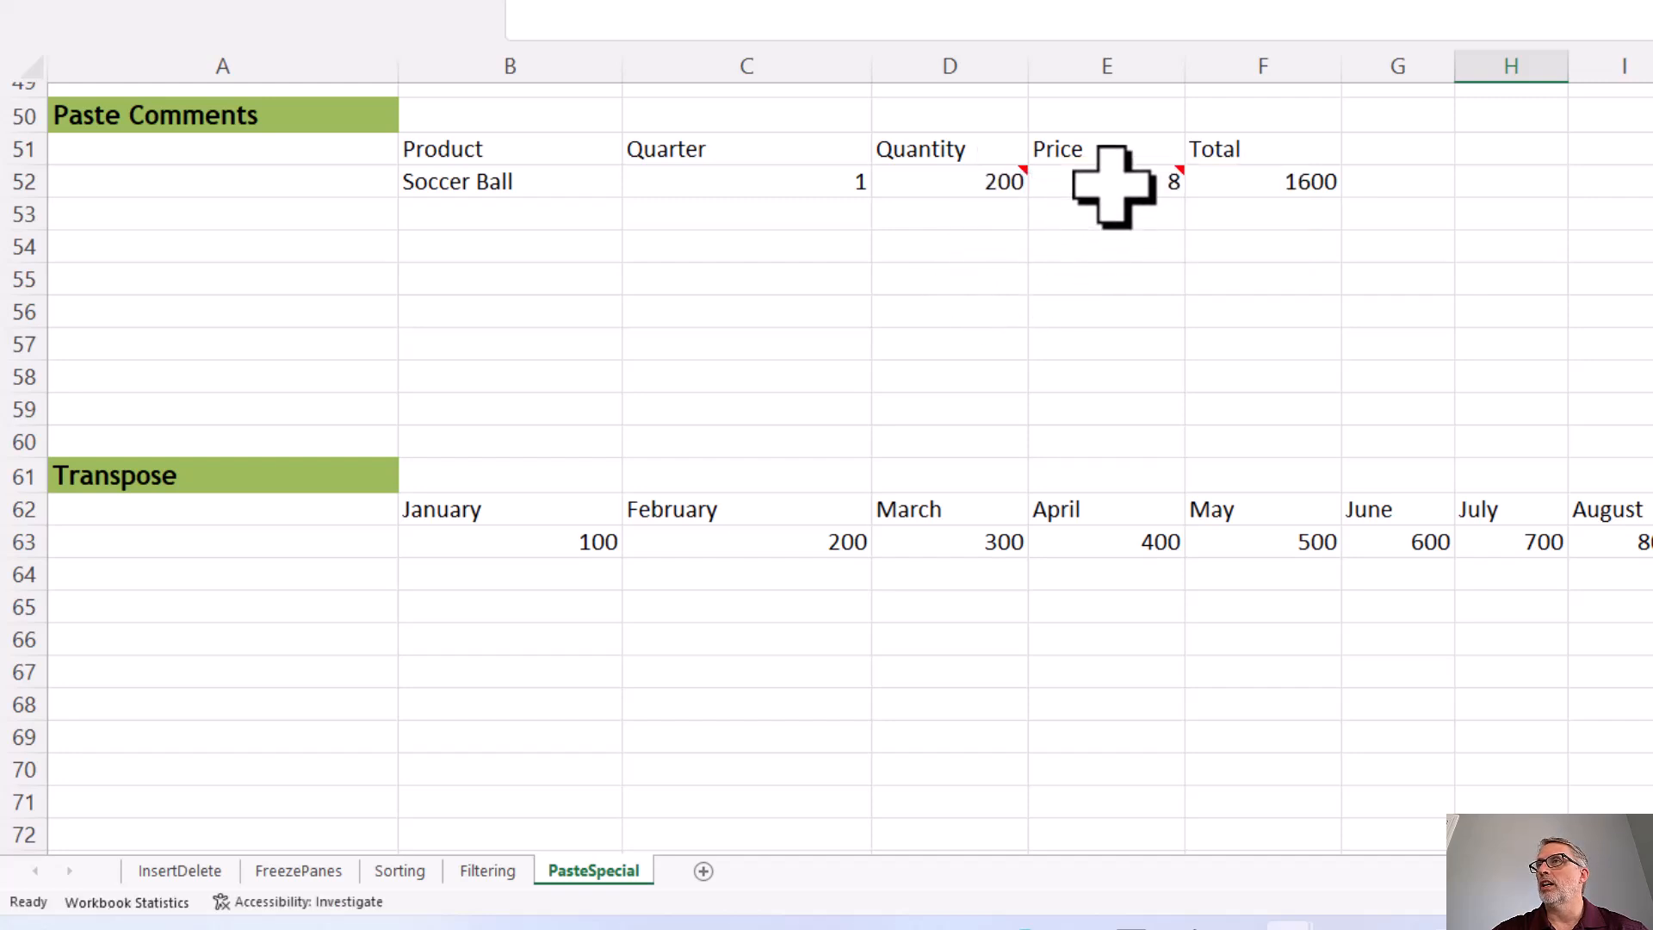
{"action": "mouse_move", "coordinate": [1112, 182]}
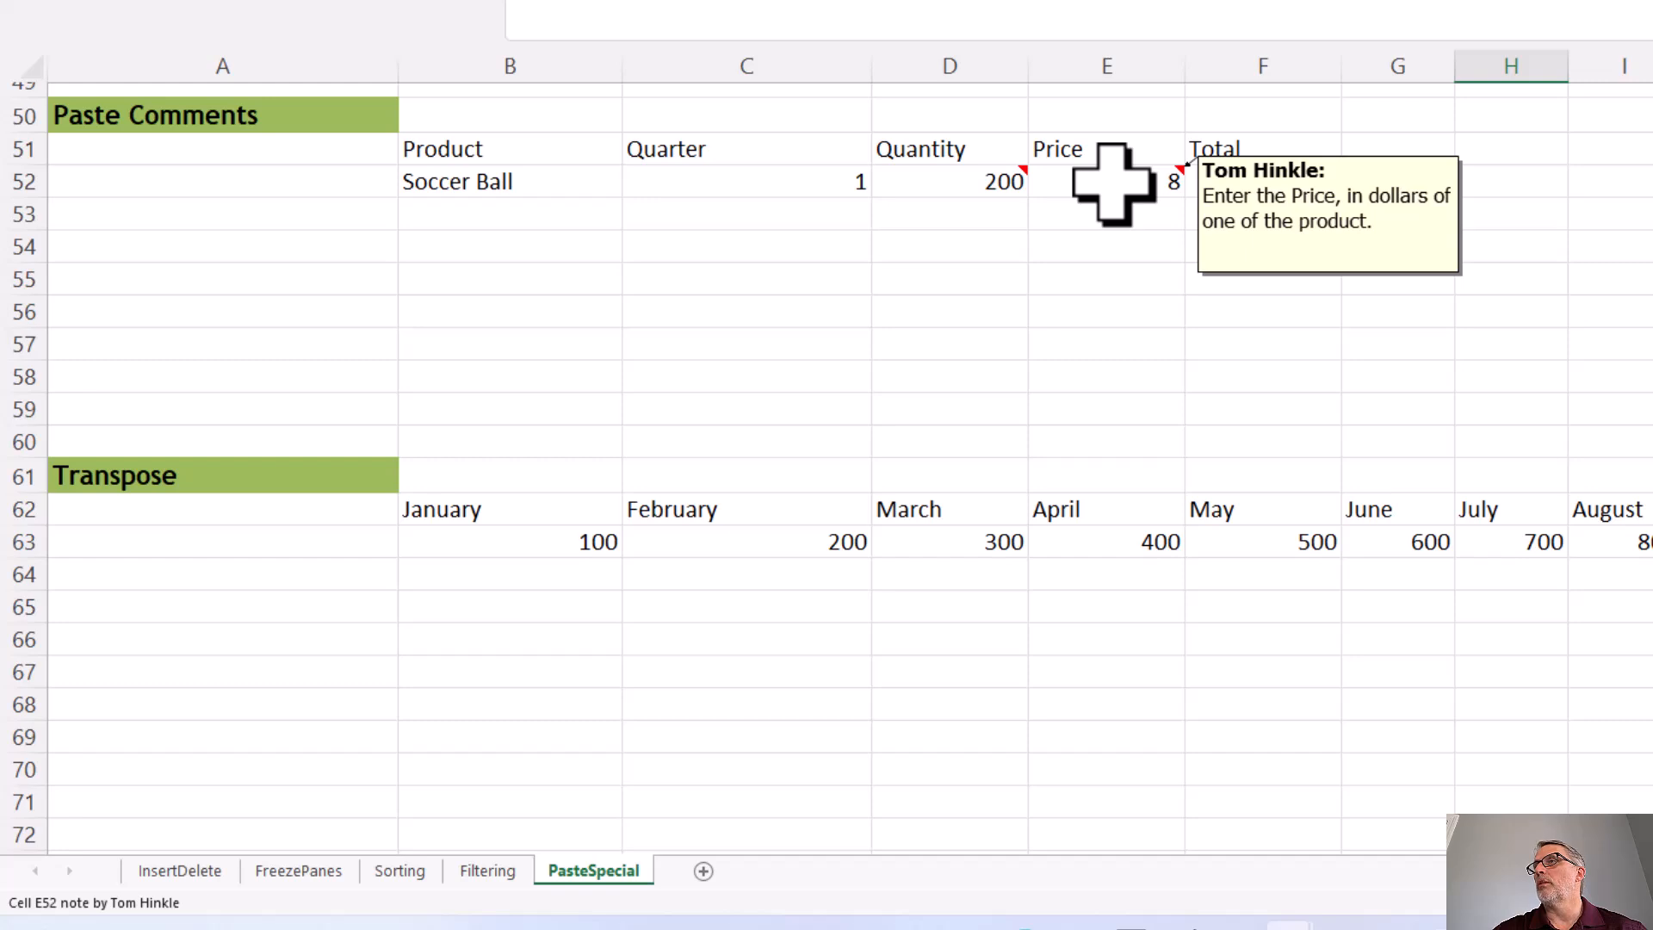
Step: Fill the Soccer Ball row down through row 55, and choose Football, Basketball and Baseball as the products in B53:B55
{"action": "left_click", "coordinate": [737, 181]}
{"action": "left_click_drag", "start_coordinate": [586, 181], "coordinate": [1339, 295]}
{"action": "left_click", "coordinate": [534, 214]}
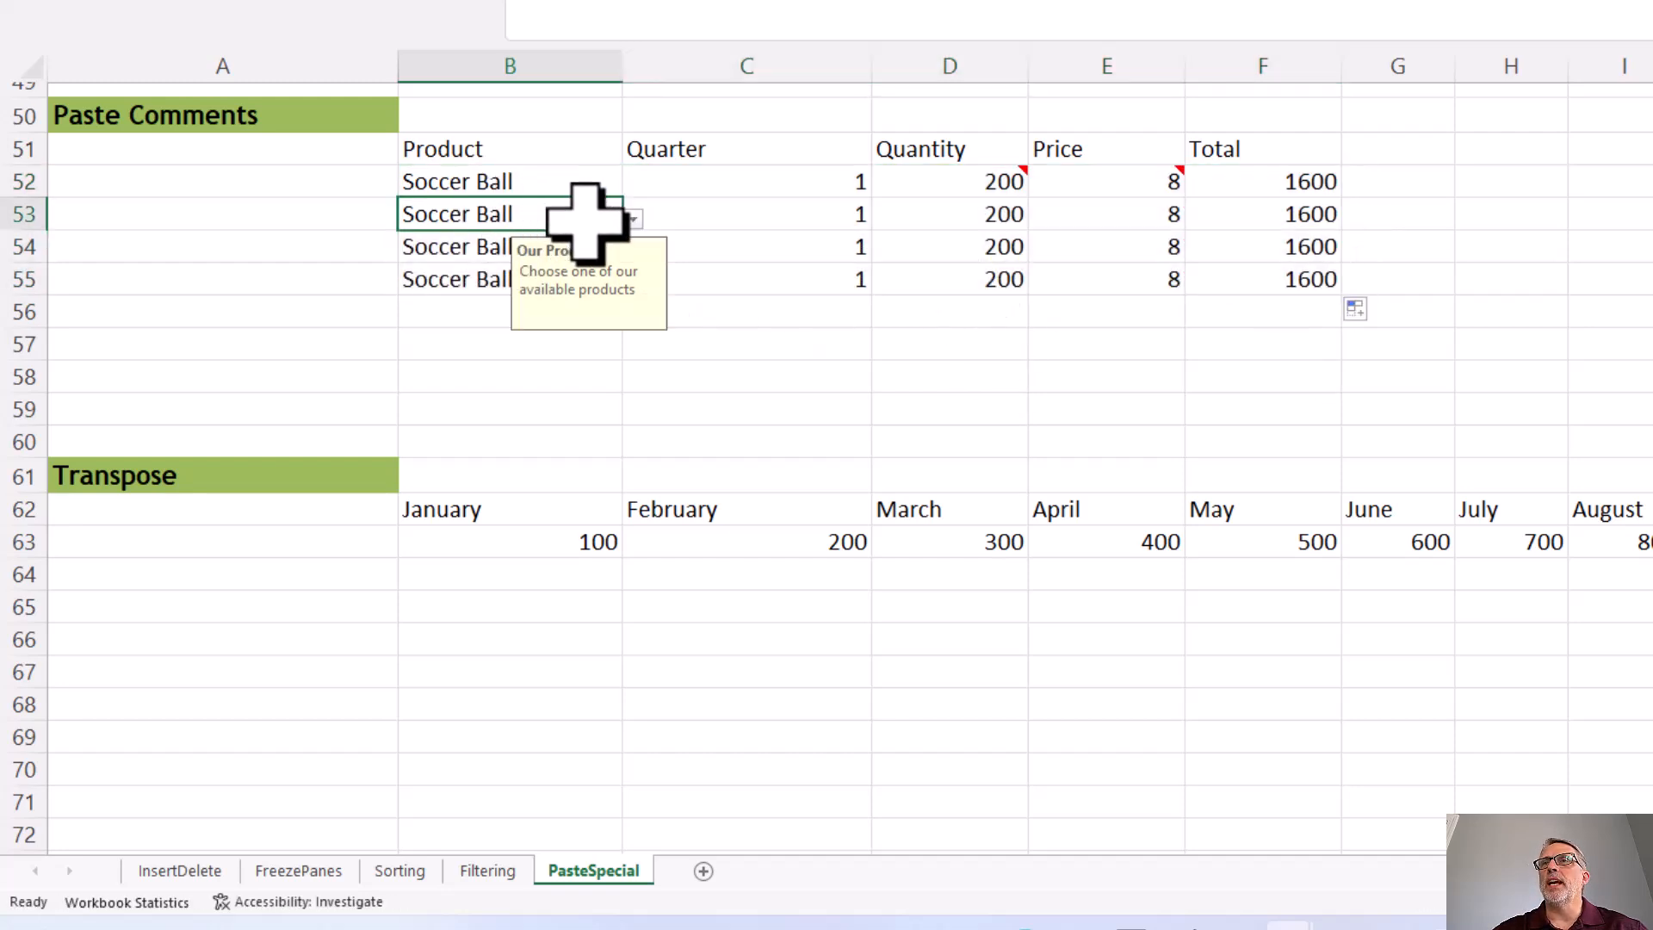
{"action": "left_click", "coordinate": [632, 219]}
{"action": "left_click", "coordinate": [517, 269]}
{"action": "left_click", "coordinate": [551, 246]}
{"action": "left_click", "coordinate": [633, 251]}
{"action": "left_click", "coordinate": [448, 328]}
{"action": "left_click", "coordinate": [436, 277]}
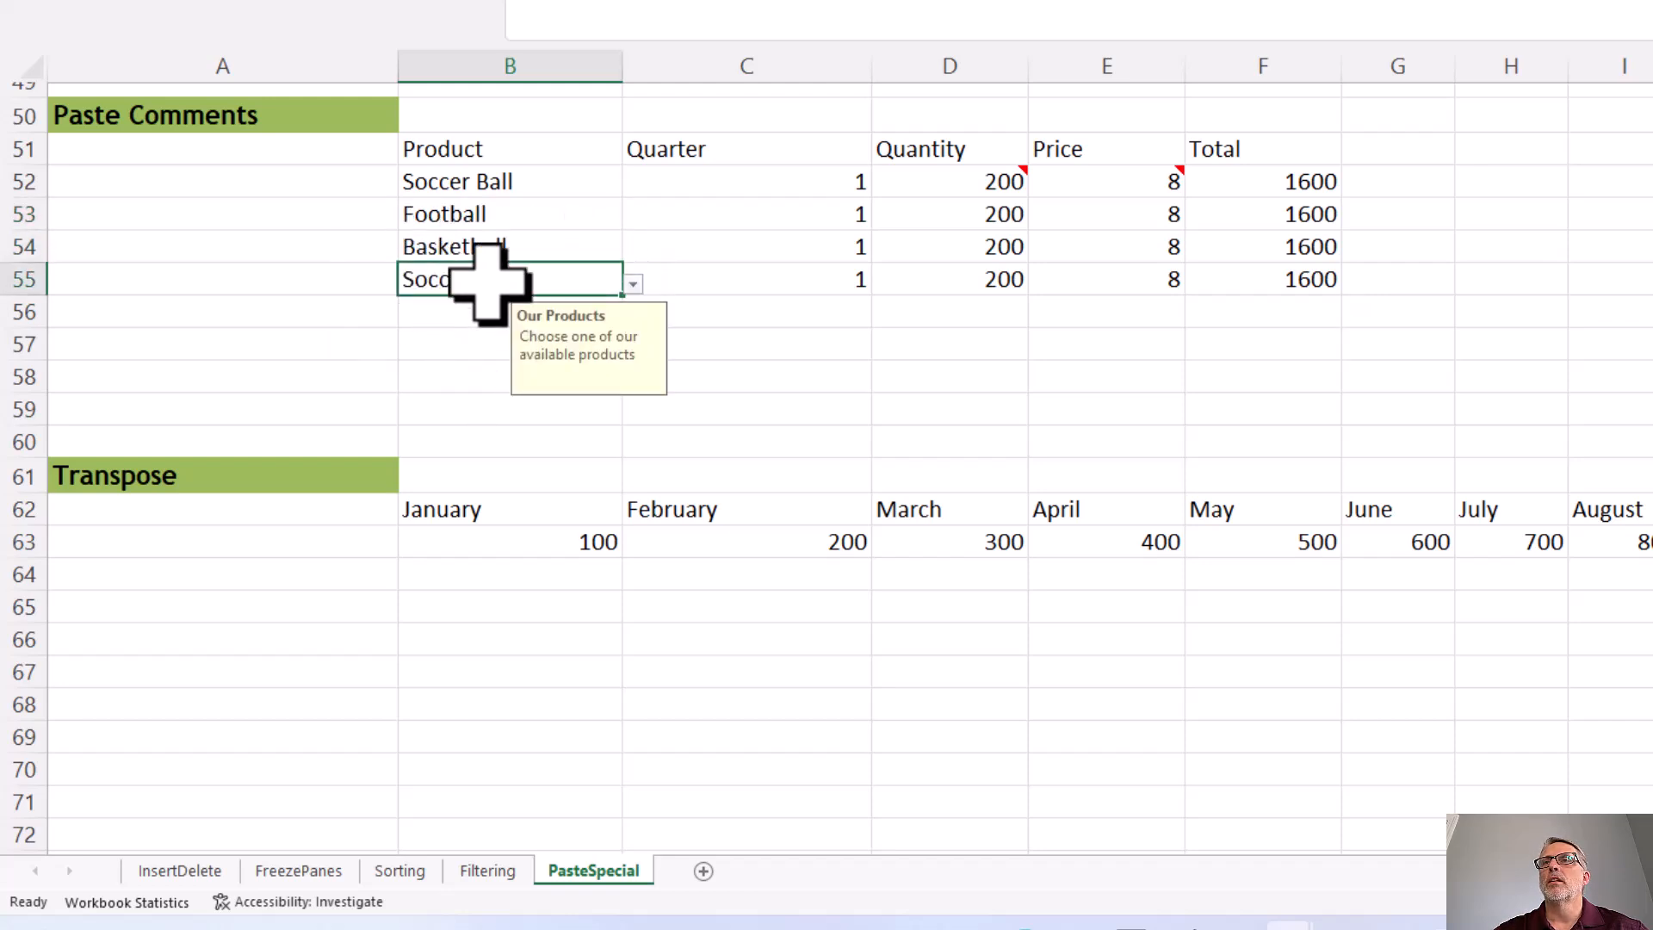
{"action": "left_click", "coordinate": [632, 284]}
{"action": "left_click", "coordinate": [472, 378]}
Step: Try the Quarter values 2, 3 and 4 in C53:C55, and set them back to 1
{"action": "left_click", "coordinate": [833, 214]}
{"action": "type", "text": "2"}
{"action": "key", "text": "Down"}
{"action": "type", "text": "3"}
{"action": "key", "text": "Down"}
{"action": "type", "text": "4"}
{"action": "key", "text": "Right"}
{"action": "key", "text": "Up"}
{"action": "key", "text": "Up"}
{"action": "key", "text": "Left"}
{"action": "type", "text": "1"}
{"action": "key", "text": "Down"}
{"action": "type", "text": "1"}
{"action": "key", "text": "Down"}
{"action": "type", "text": "1"}
Step: Set the quantities in D53:D55 to 250, 300 and 350
{"action": "key", "text": "Up"}
{"action": "key", "text": "Up"}
{"action": "key", "text": "Right"}
{"action": "type", "text": "250"}
{"action": "key", "text": "Return"}
{"action": "type", "text": "300"}
{"action": "key", "text": "Return"}
{"action": "type", "text": "350"}
{"action": "key", "text": "Return"}
Step: Set the prices in E53:E55 to 12, 15 and 5
{"action": "key", "text": "Up"}
{"action": "key", "text": "Up"}
{"action": "key", "text": "Up"}
{"action": "key", "text": "Right"}
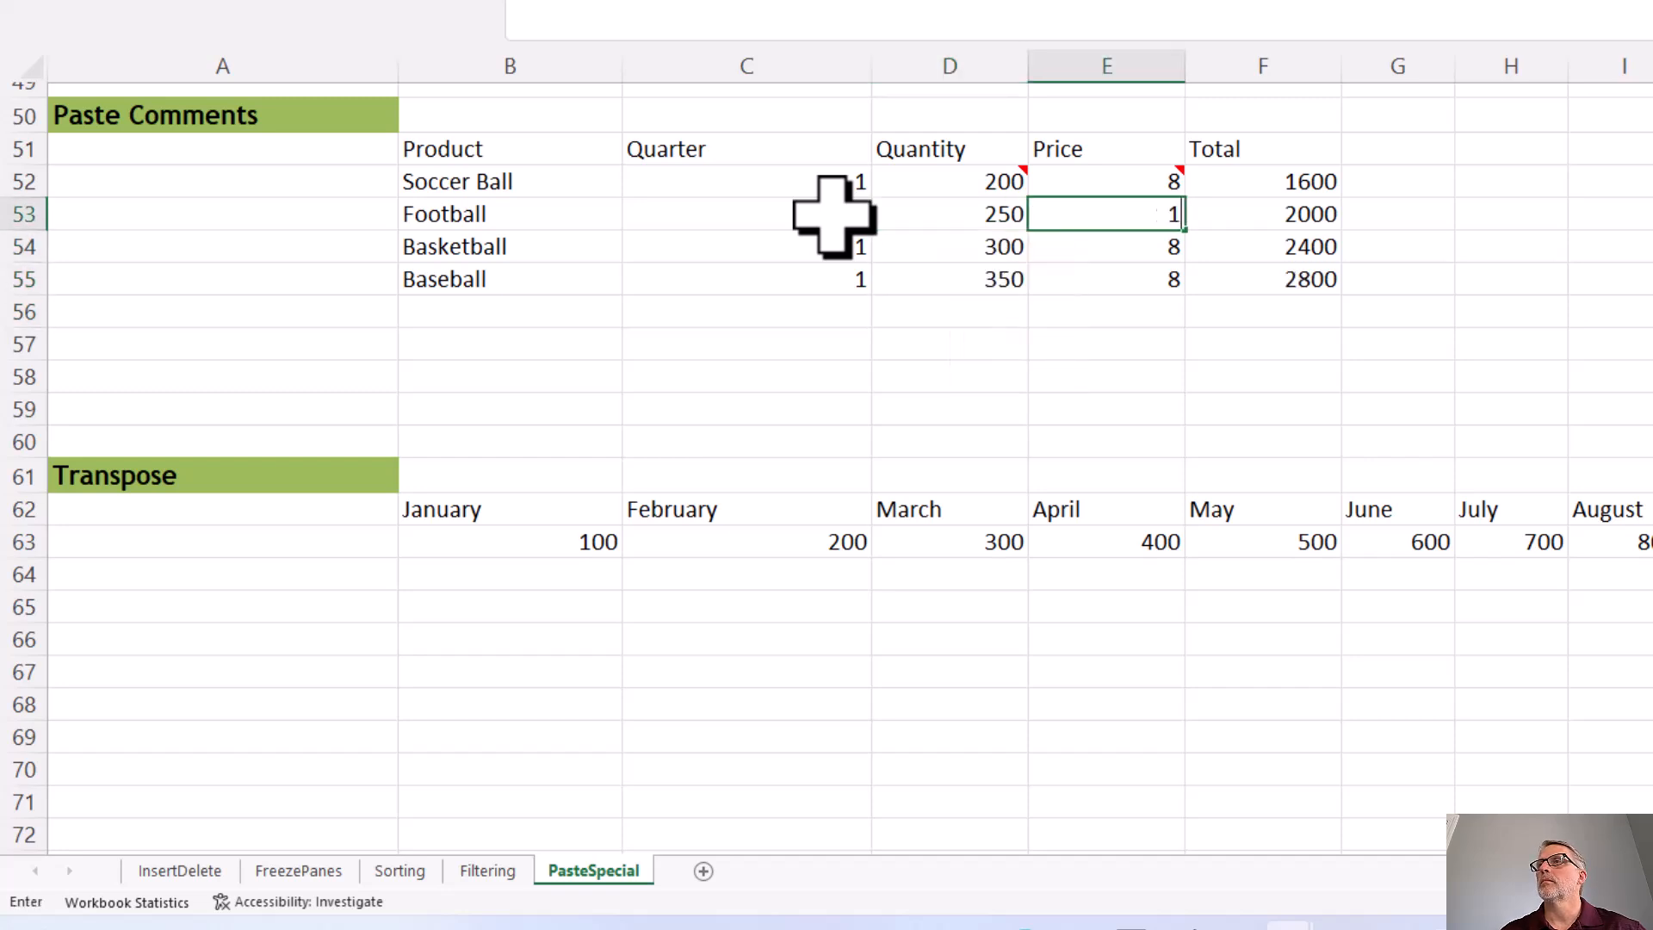
{"action": "type", "text": "12"}
{"action": "key", "text": "Return"}
{"action": "type", "text": "15"}
{"action": "key", "text": "Return"}
{"action": "type", "text": "5"}
{"action": "key", "text": "Return"}
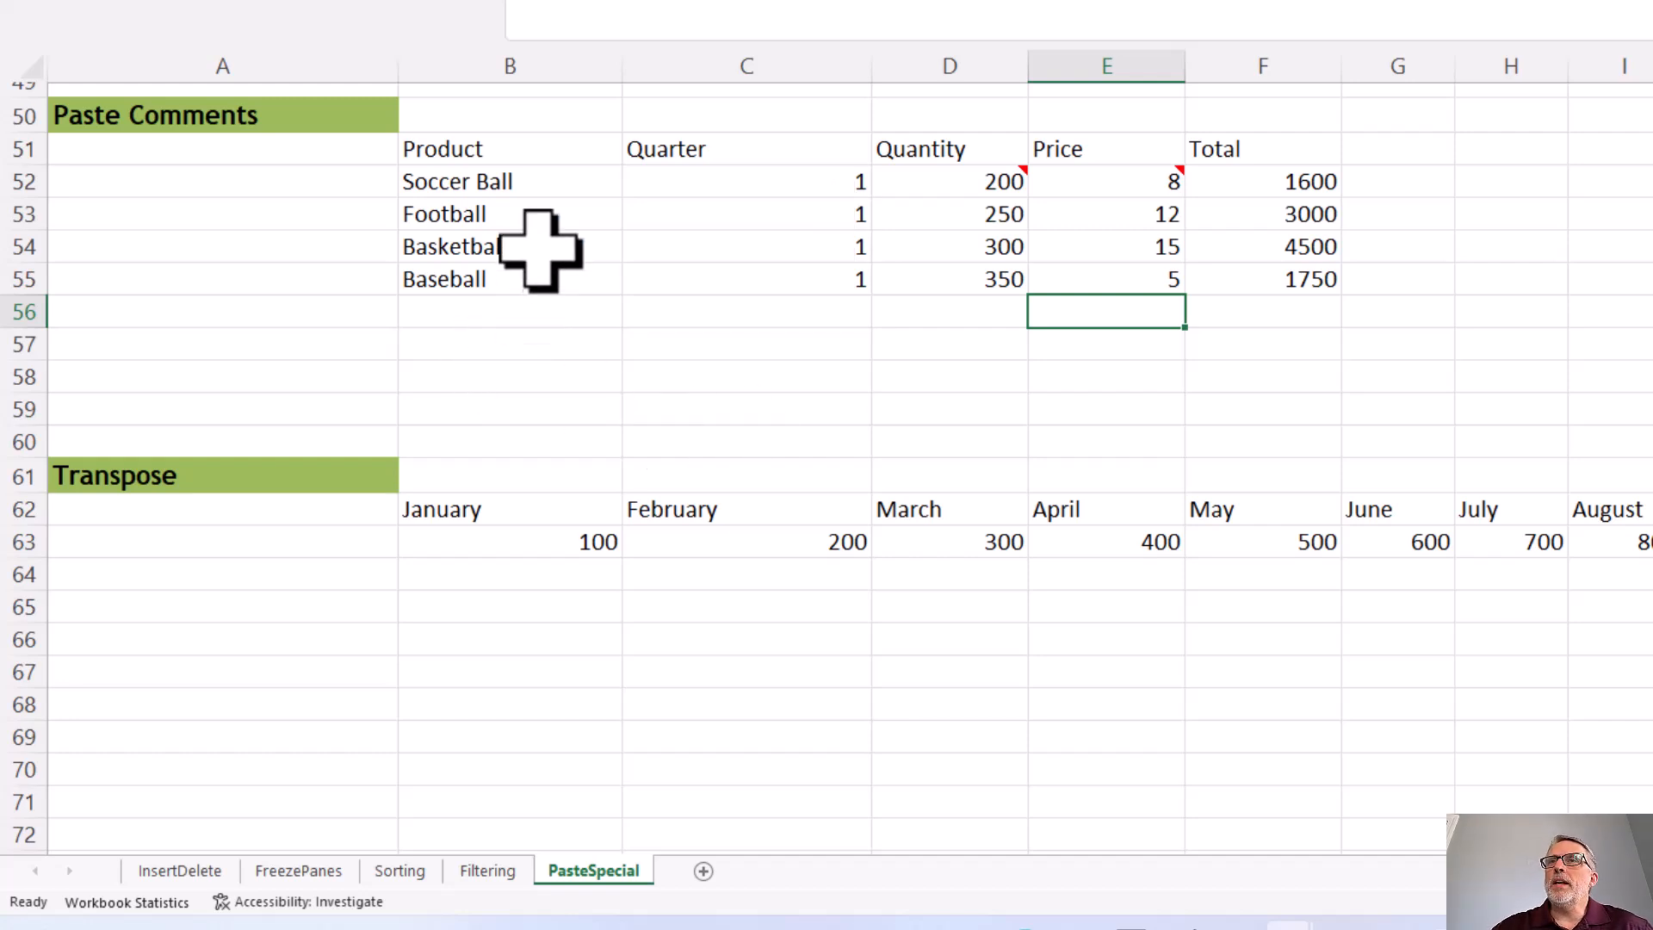
{"action": "left_click", "coordinate": [549, 186]}
{"action": "left_click_drag", "start_coordinate": [549, 186], "coordinate": [1255, 295]}
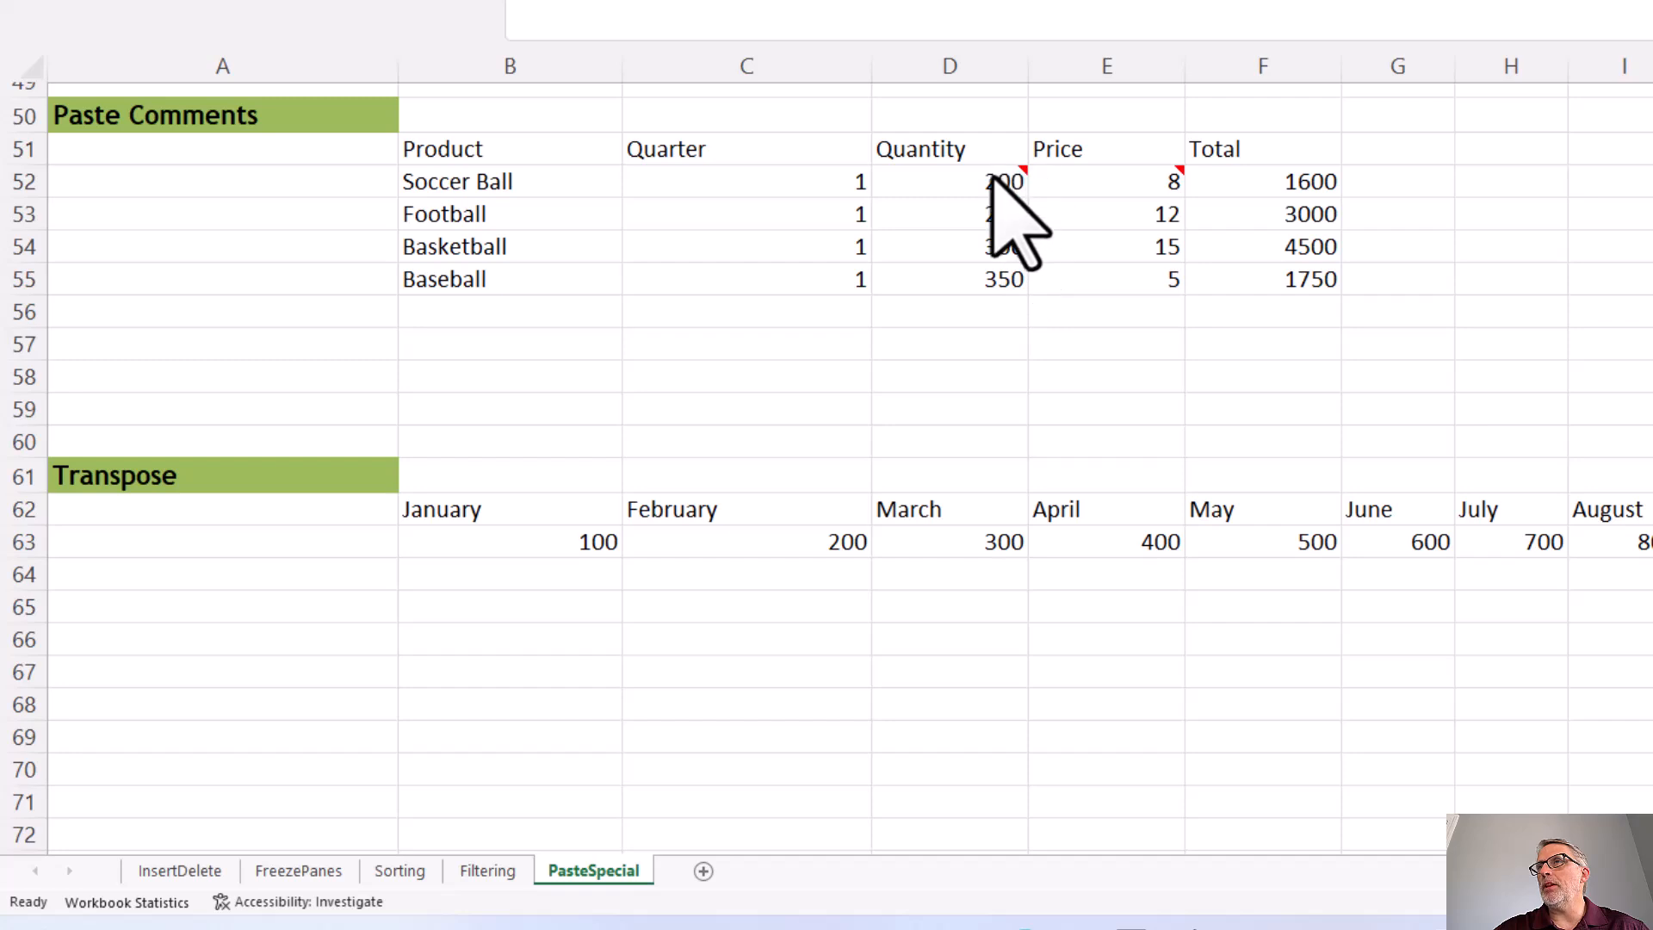
{"action": "left_click", "coordinate": [1077, 221]}
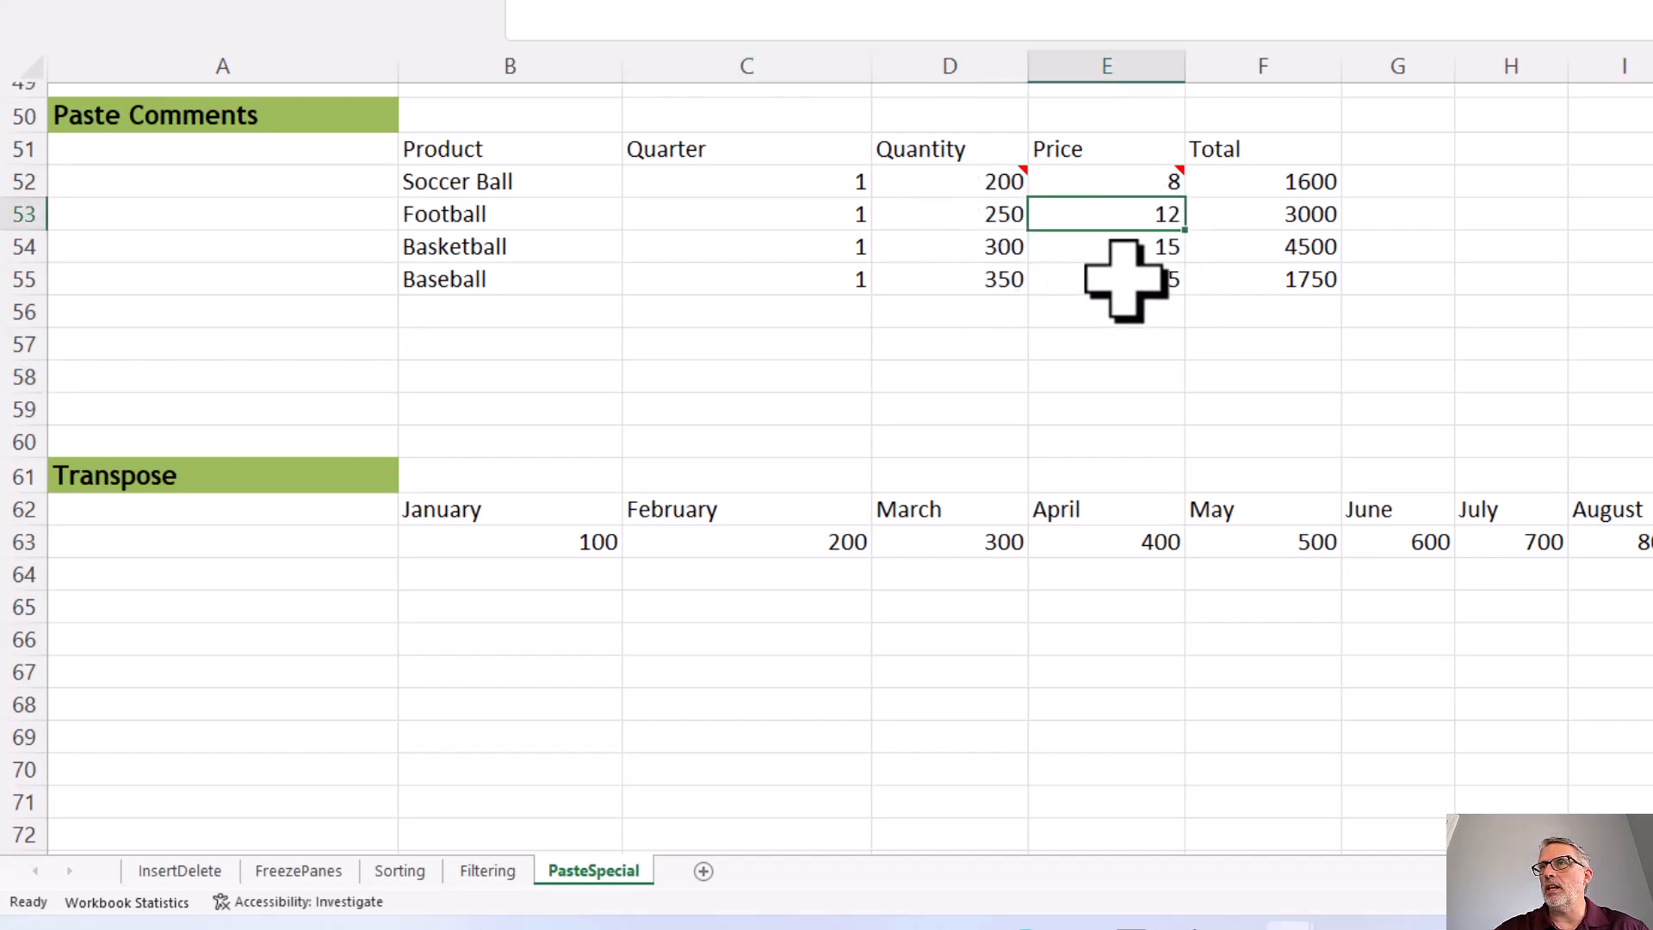
Step: Paste only the note from the Quantity cell D52 onto D53:D55 using Paste Special with Comments and Notes, and check the pasted notes
{"action": "left_click", "coordinate": [970, 178]}
{"action": "right_click", "coordinate": [971, 177]}
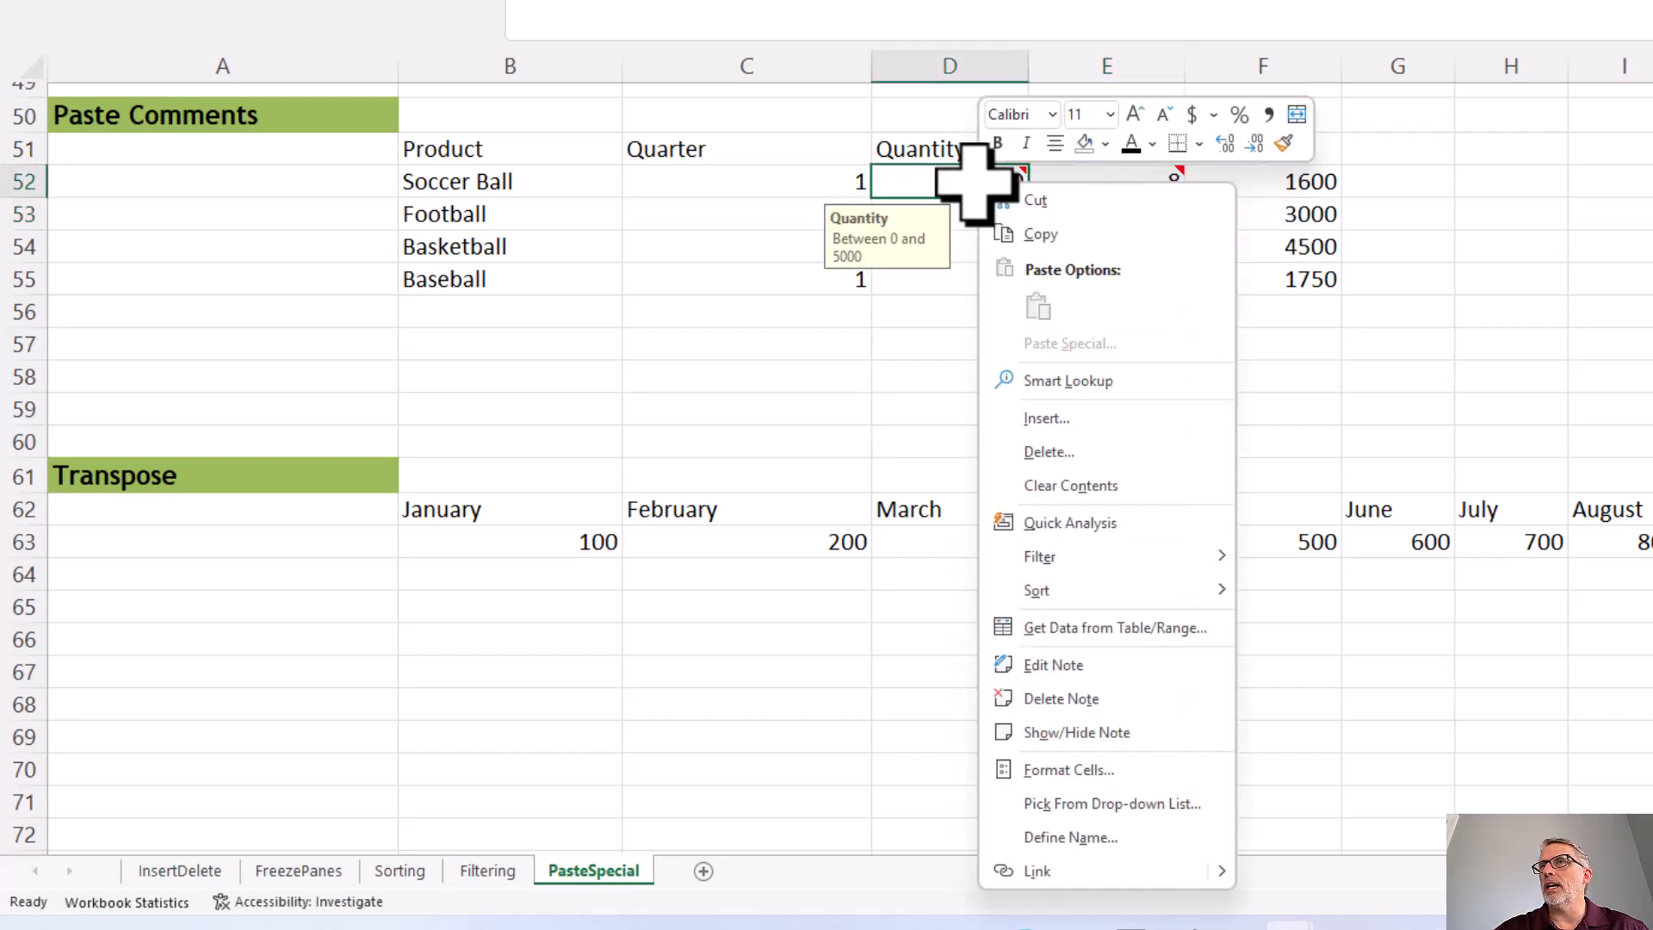
{"action": "left_click", "coordinate": [1033, 236]}
{"action": "left_click_drag", "start_coordinate": [1008, 220], "coordinate": [986, 293]}
{"action": "right_click", "coordinate": [895, 259]}
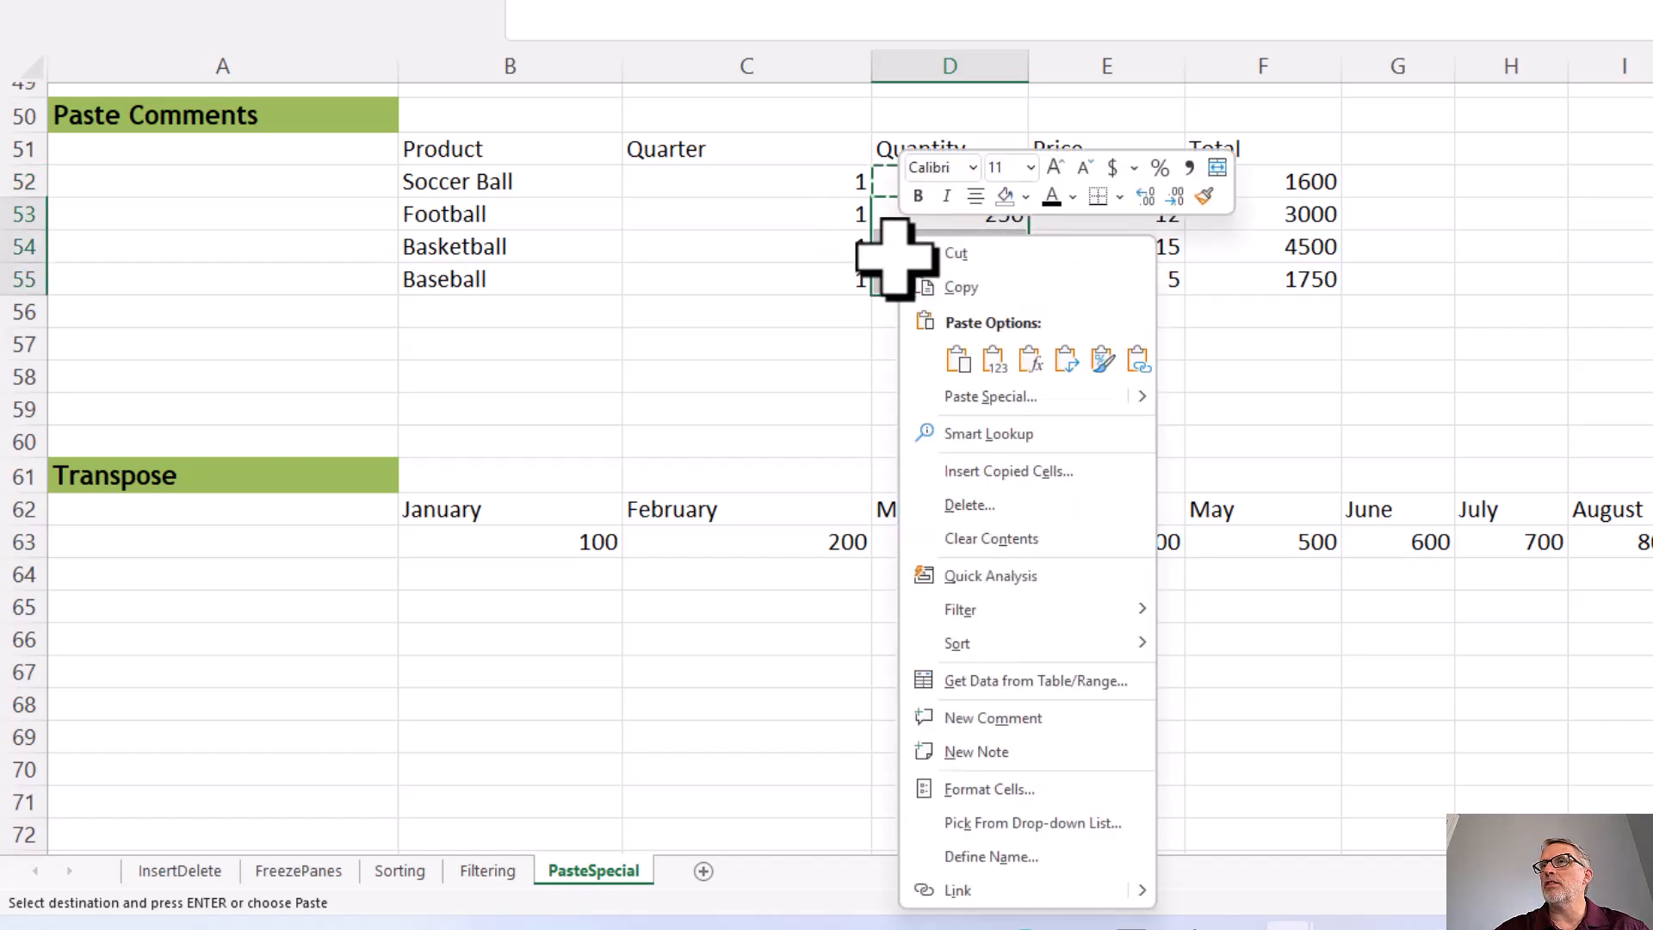
{"action": "left_click", "coordinate": [966, 396]}
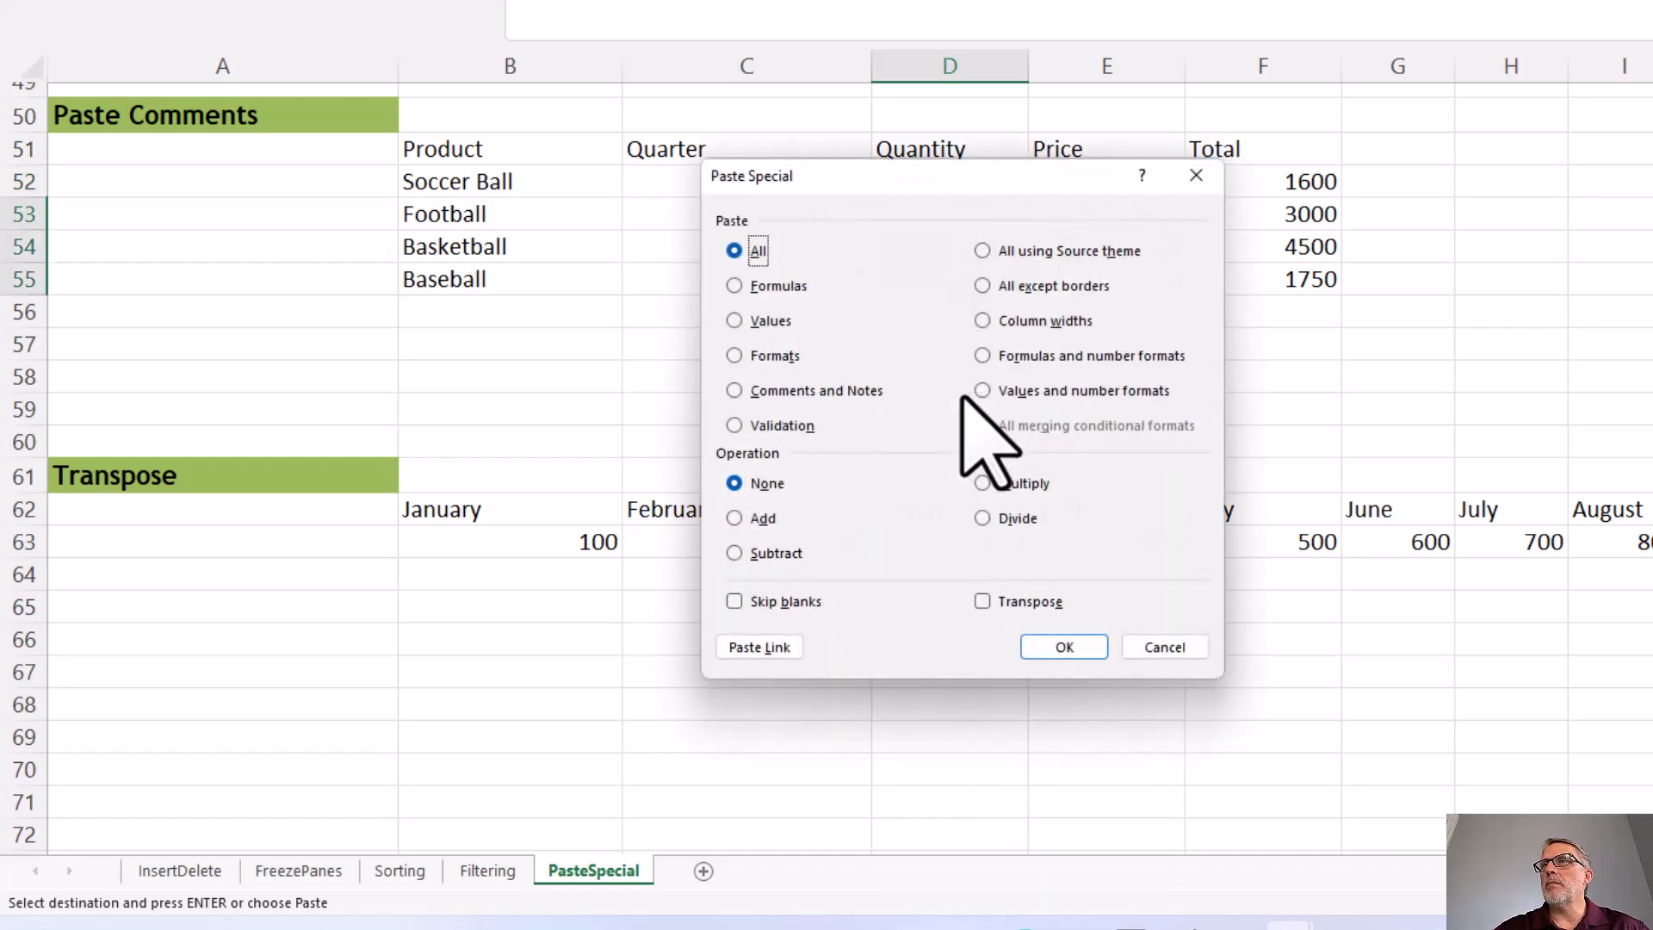
{"action": "left_click", "coordinate": [736, 394]}
{"action": "left_click", "coordinate": [1036, 657]}
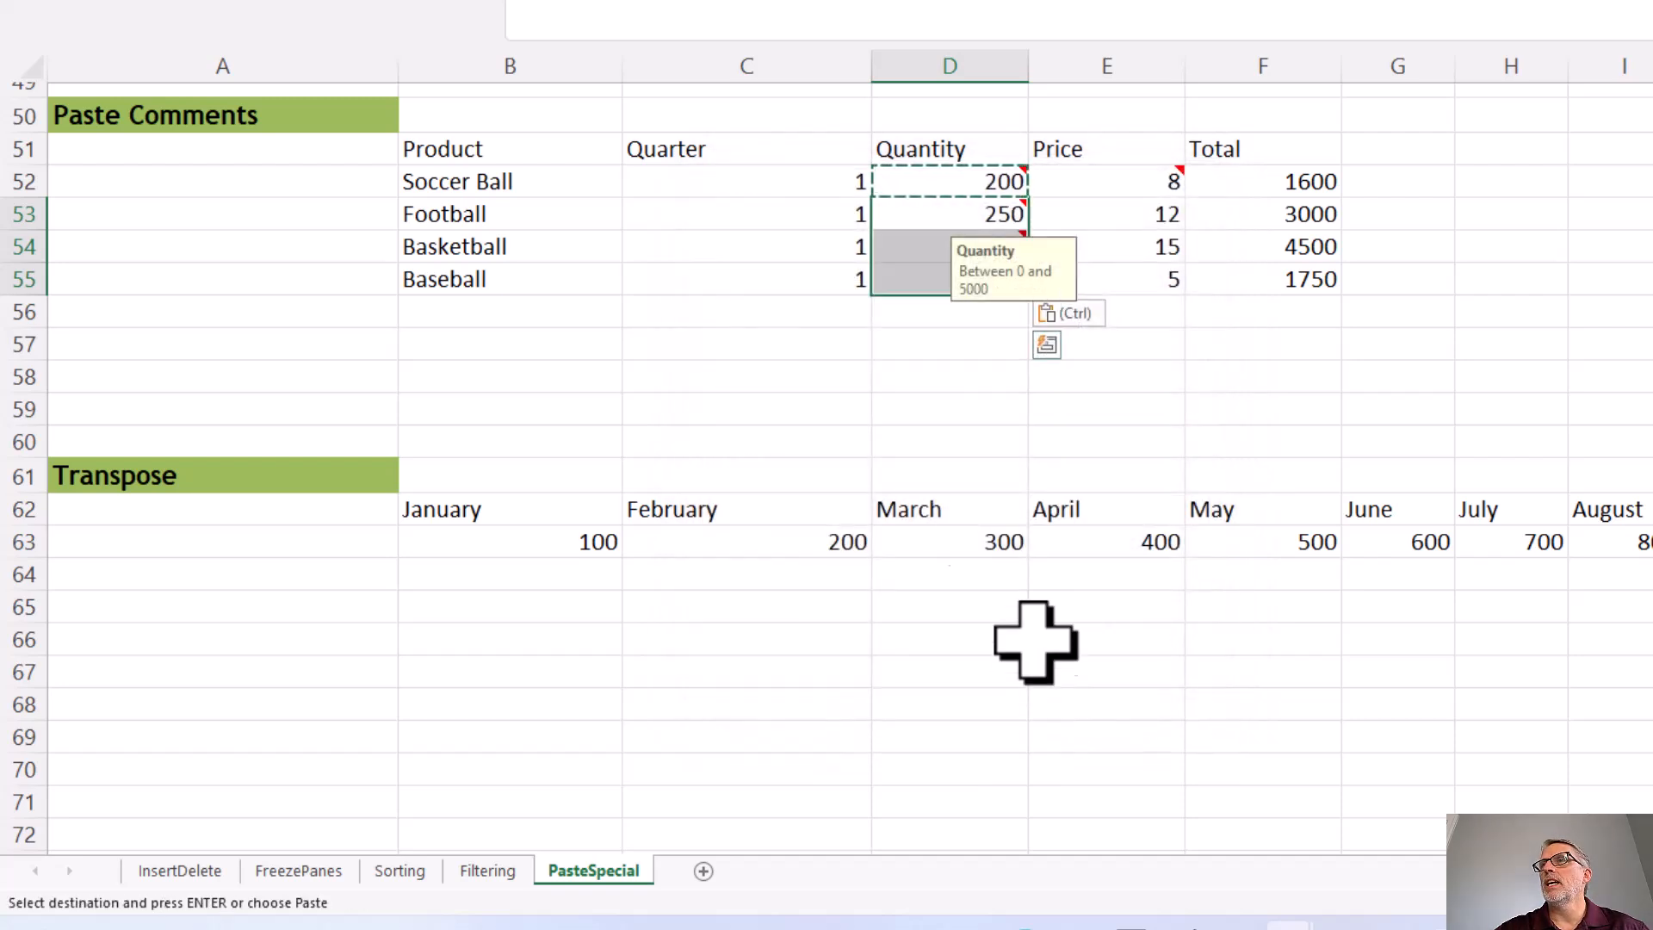
{"action": "left_click", "coordinate": [887, 377]}
{"action": "mouse_move", "coordinate": [927, 223]}
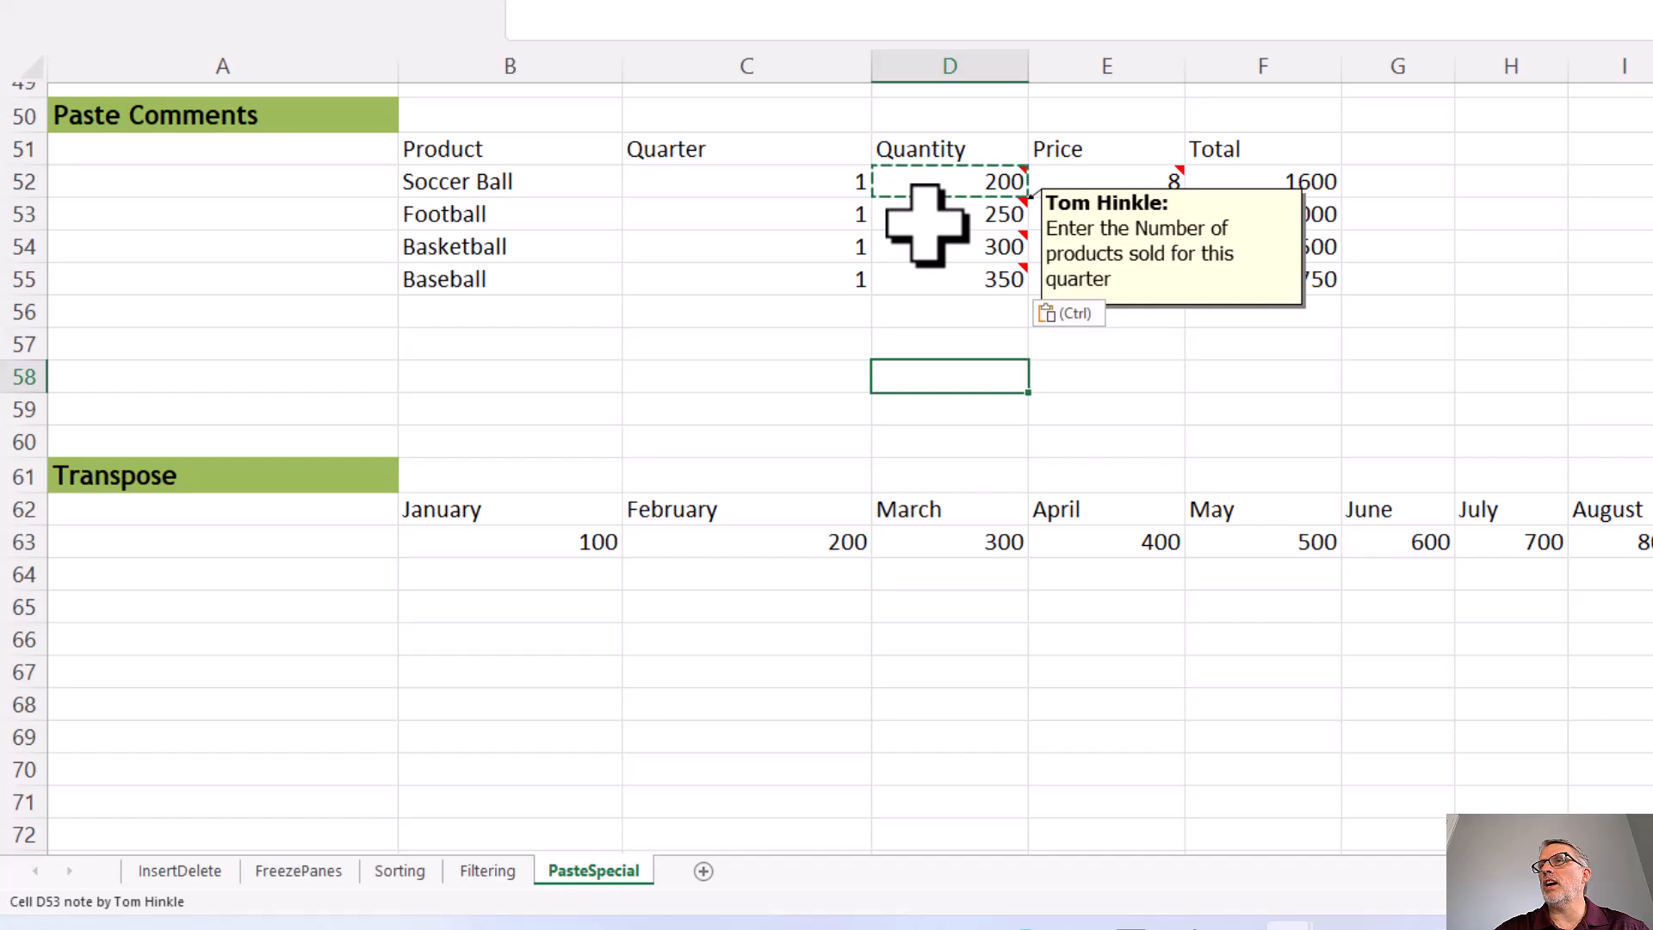
{"action": "mouse_move", "coordinate": [930, 284]}
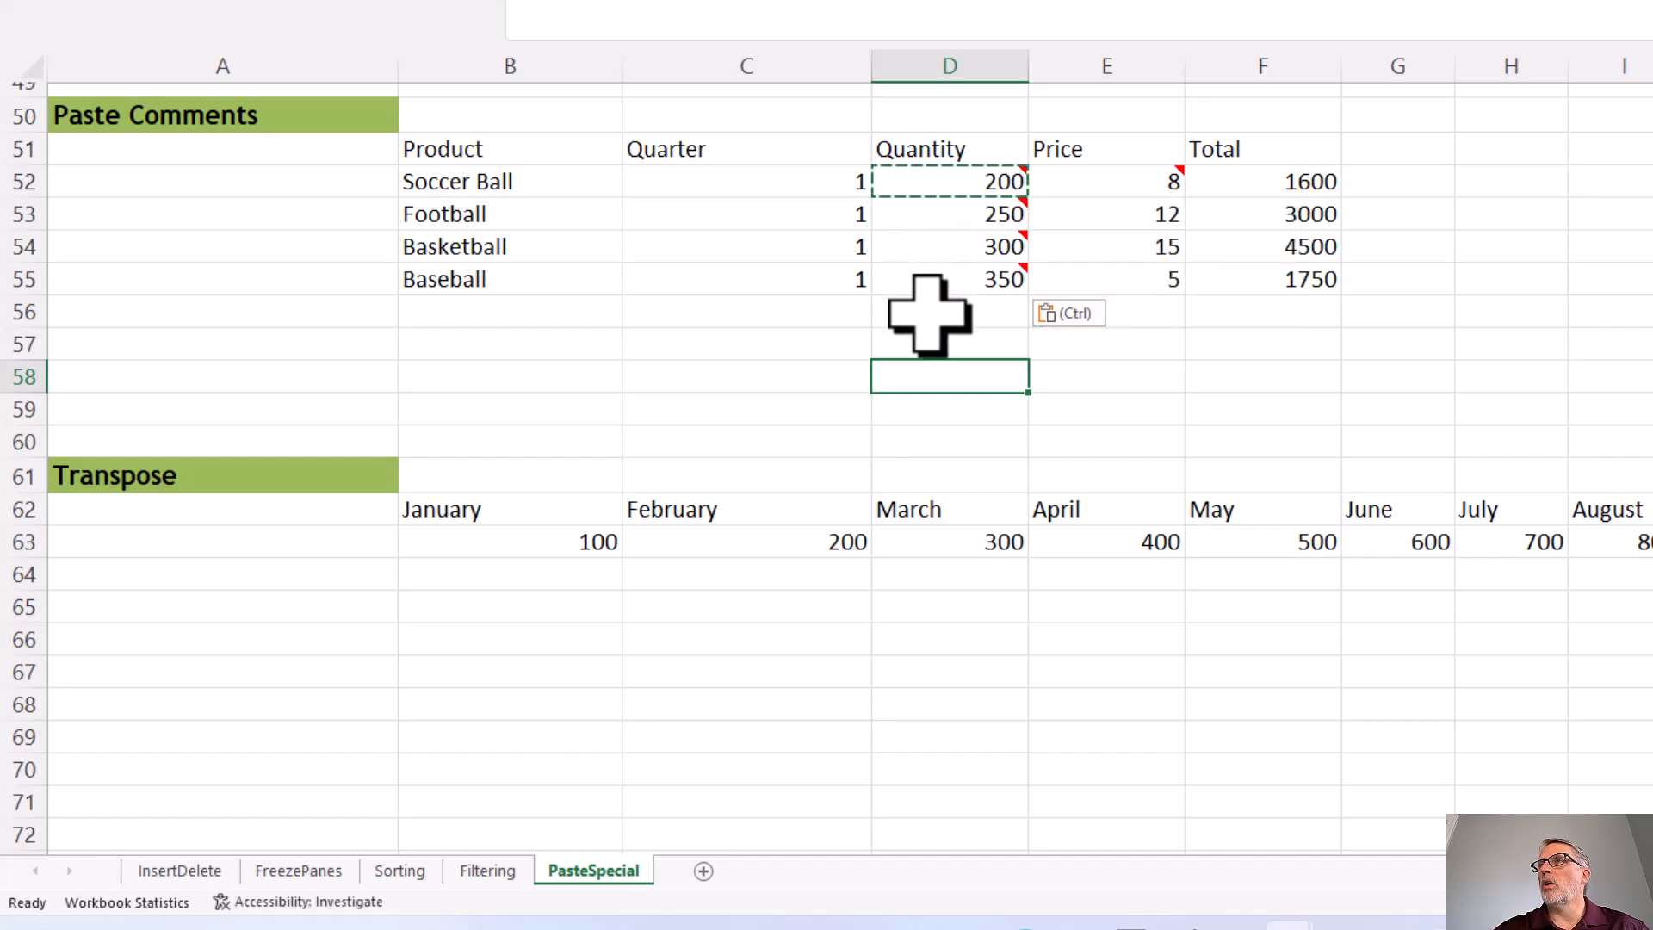
{"action": "left_click", "coordinate": [926, 312]}
Step: Paste only the note from the Price cell E52 onto E53:E55 using Paste Special with Comments and Notes
{"action": "left_click", "coordinate": [1158, 188]}
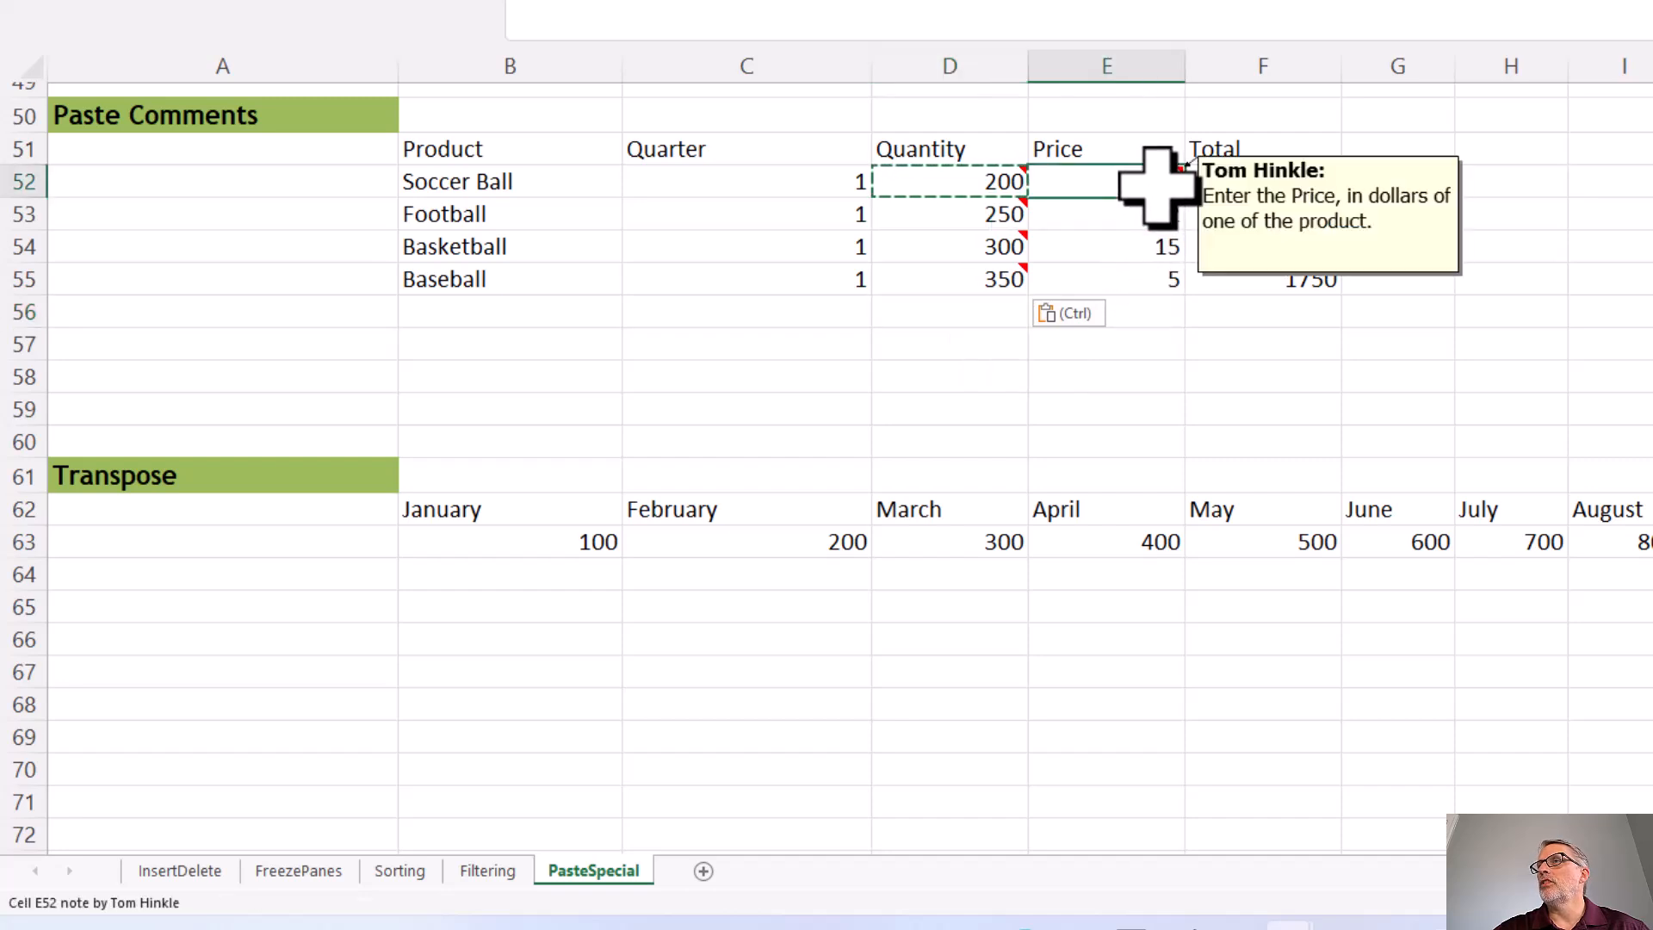
{"action": "right_click", "coordinate": [1156, 186]}
{"action": "left_click", "coordinate": [1222, 232]}
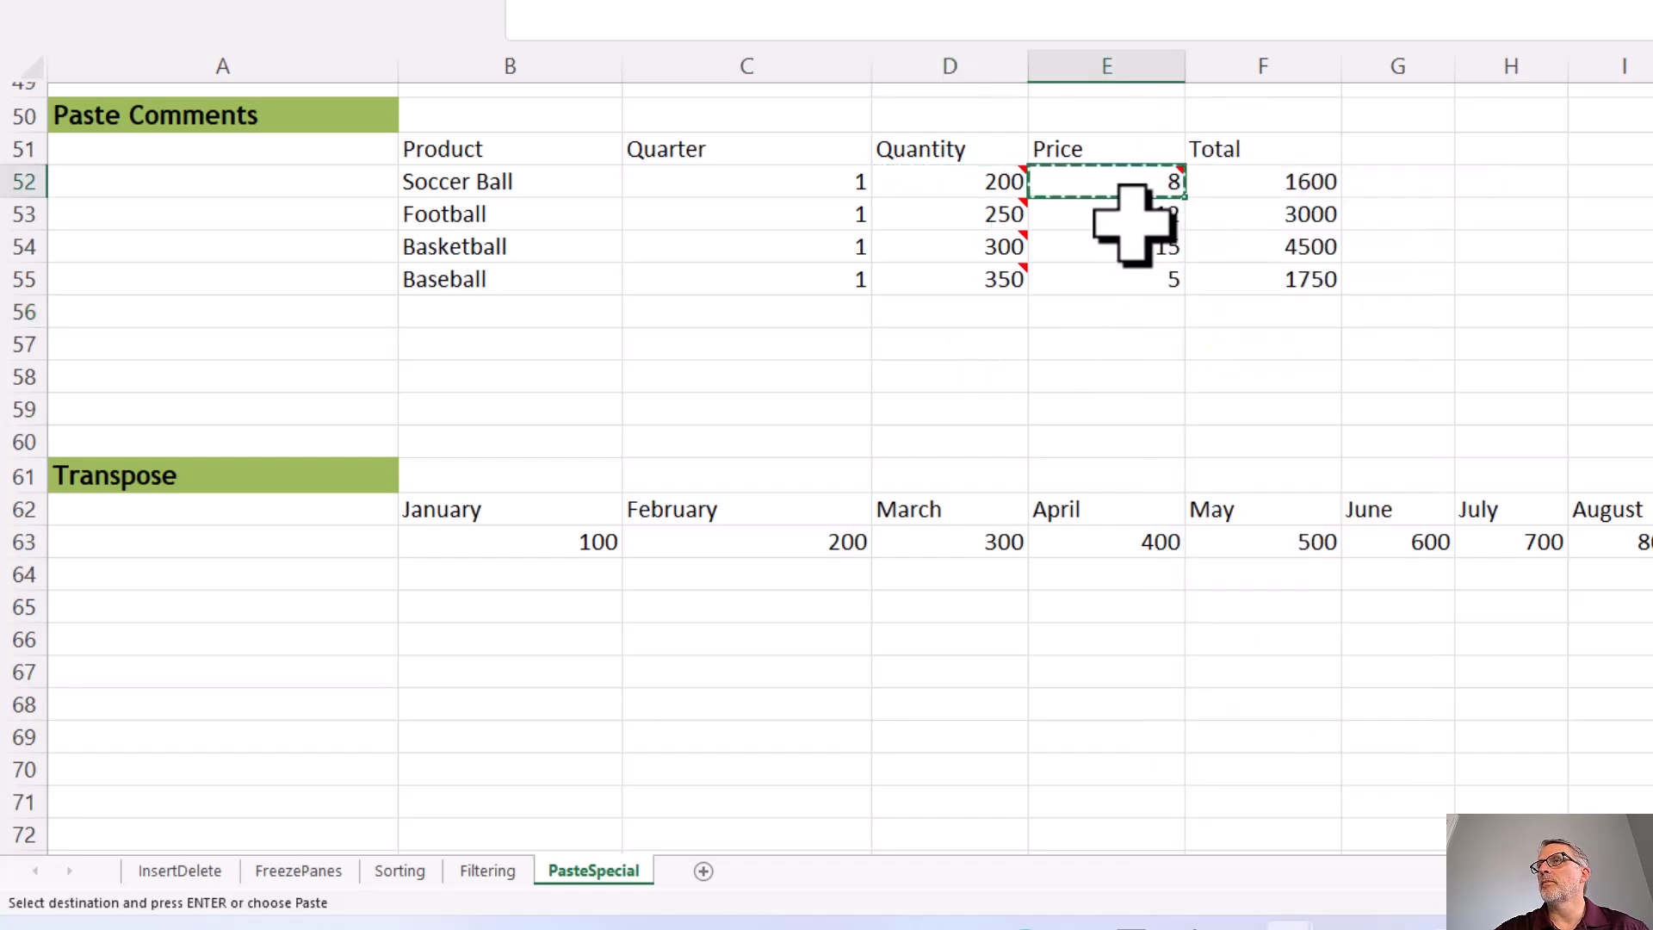
{"action": "left_click_drag", "start_coordinate": [1120, 215], "coordinate": [1124, 284]}
{"action": "right_click", "coordinate": [1121, 258]}
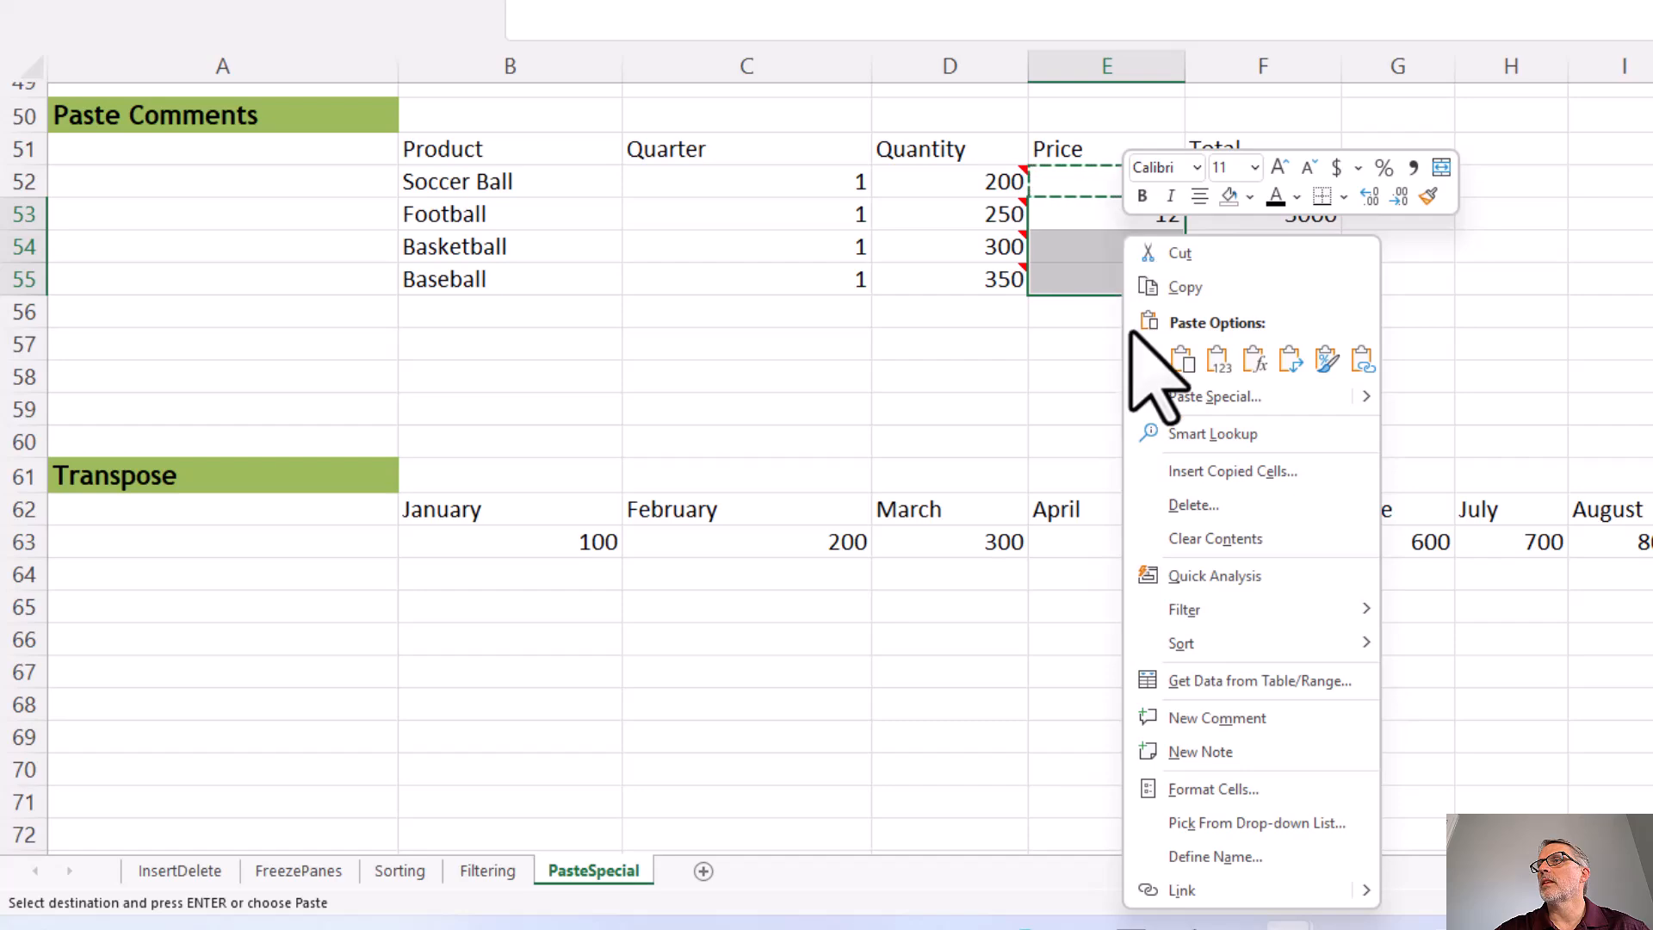
{"action": "left_click", "coordinate": [1188, 396]}
{"action": "left_click", "coordinate": [982, 392]}
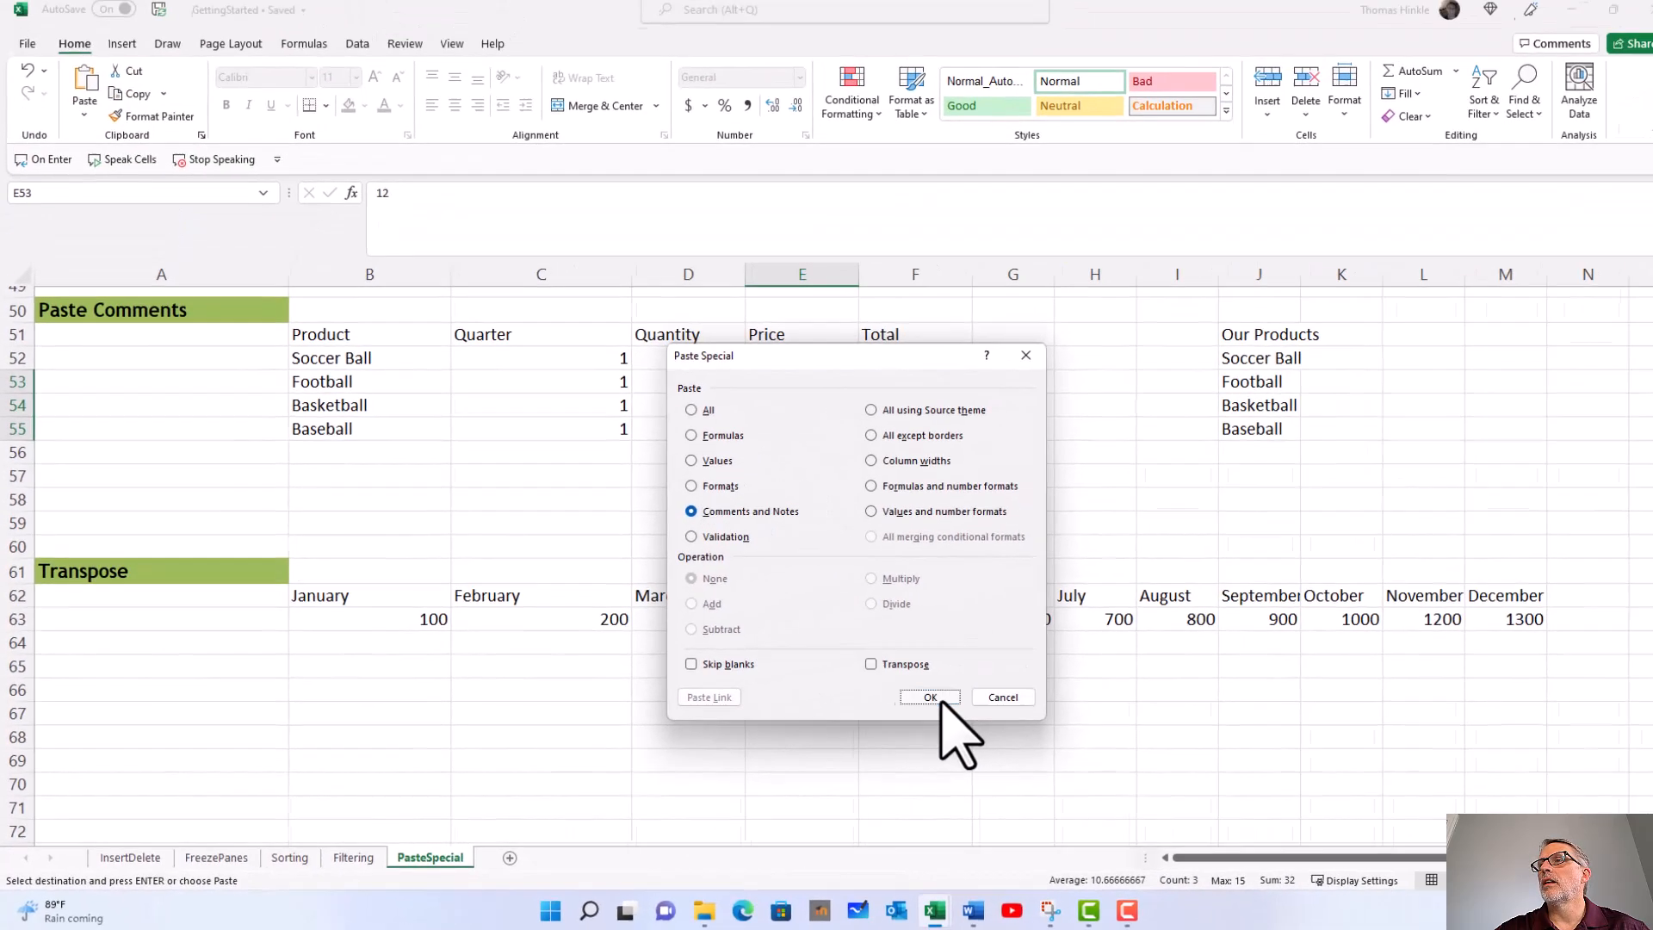
{"action": "left_click", "coordinate": [932, 698]}
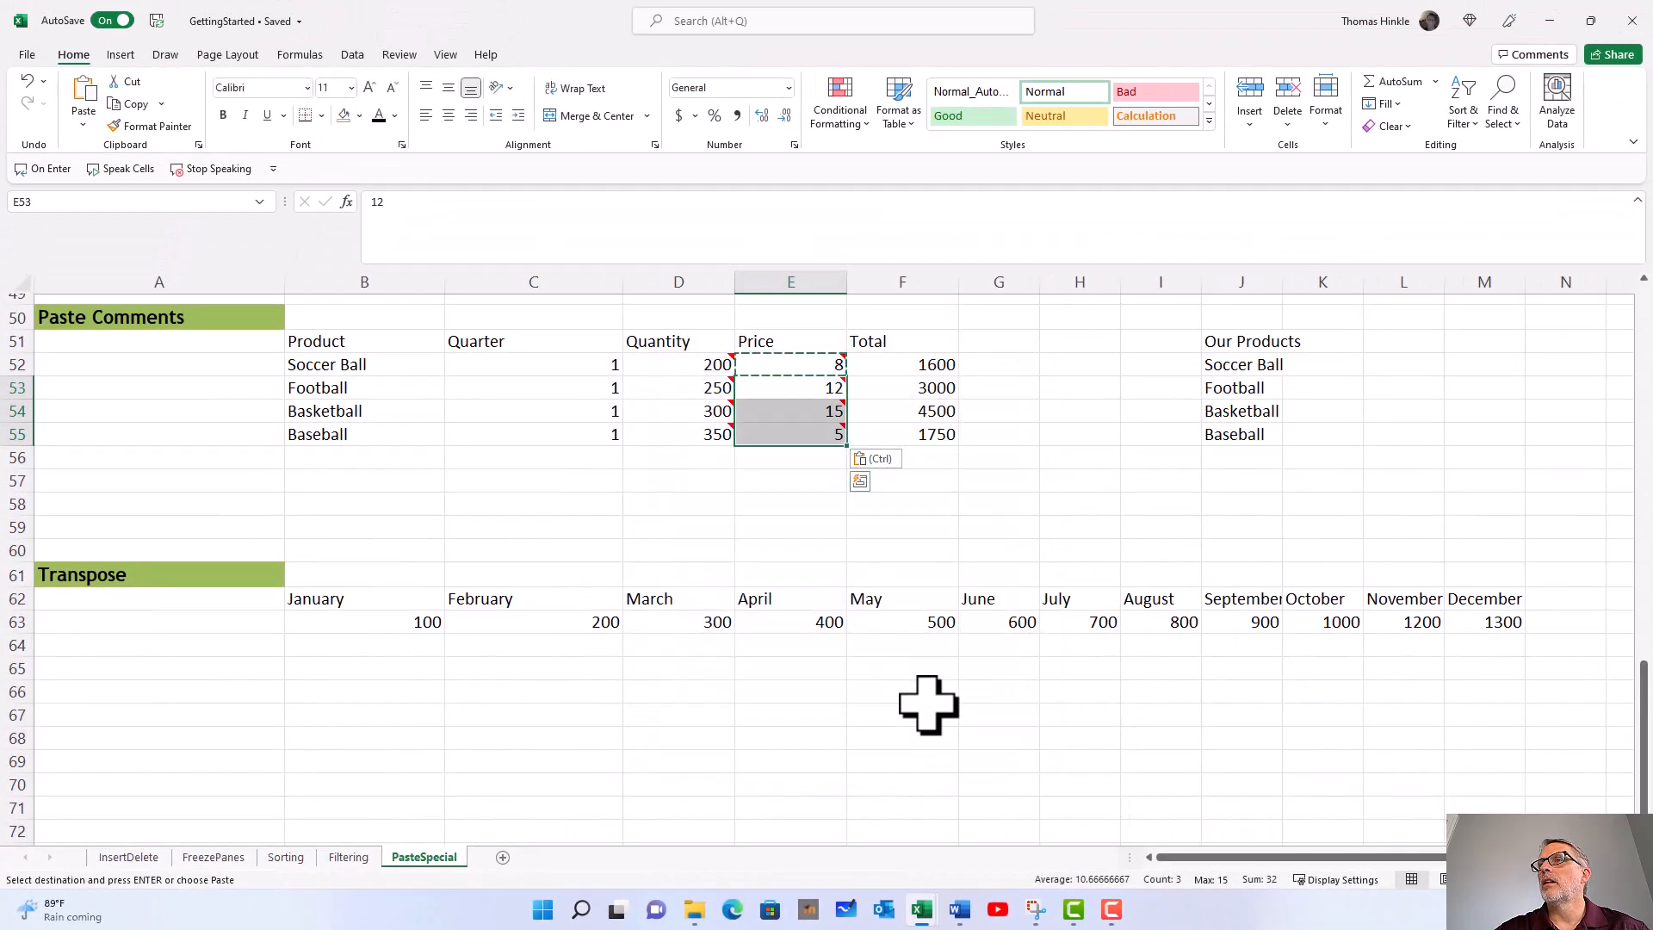
{"action": "left_click", "coordinate": [793, 475]}
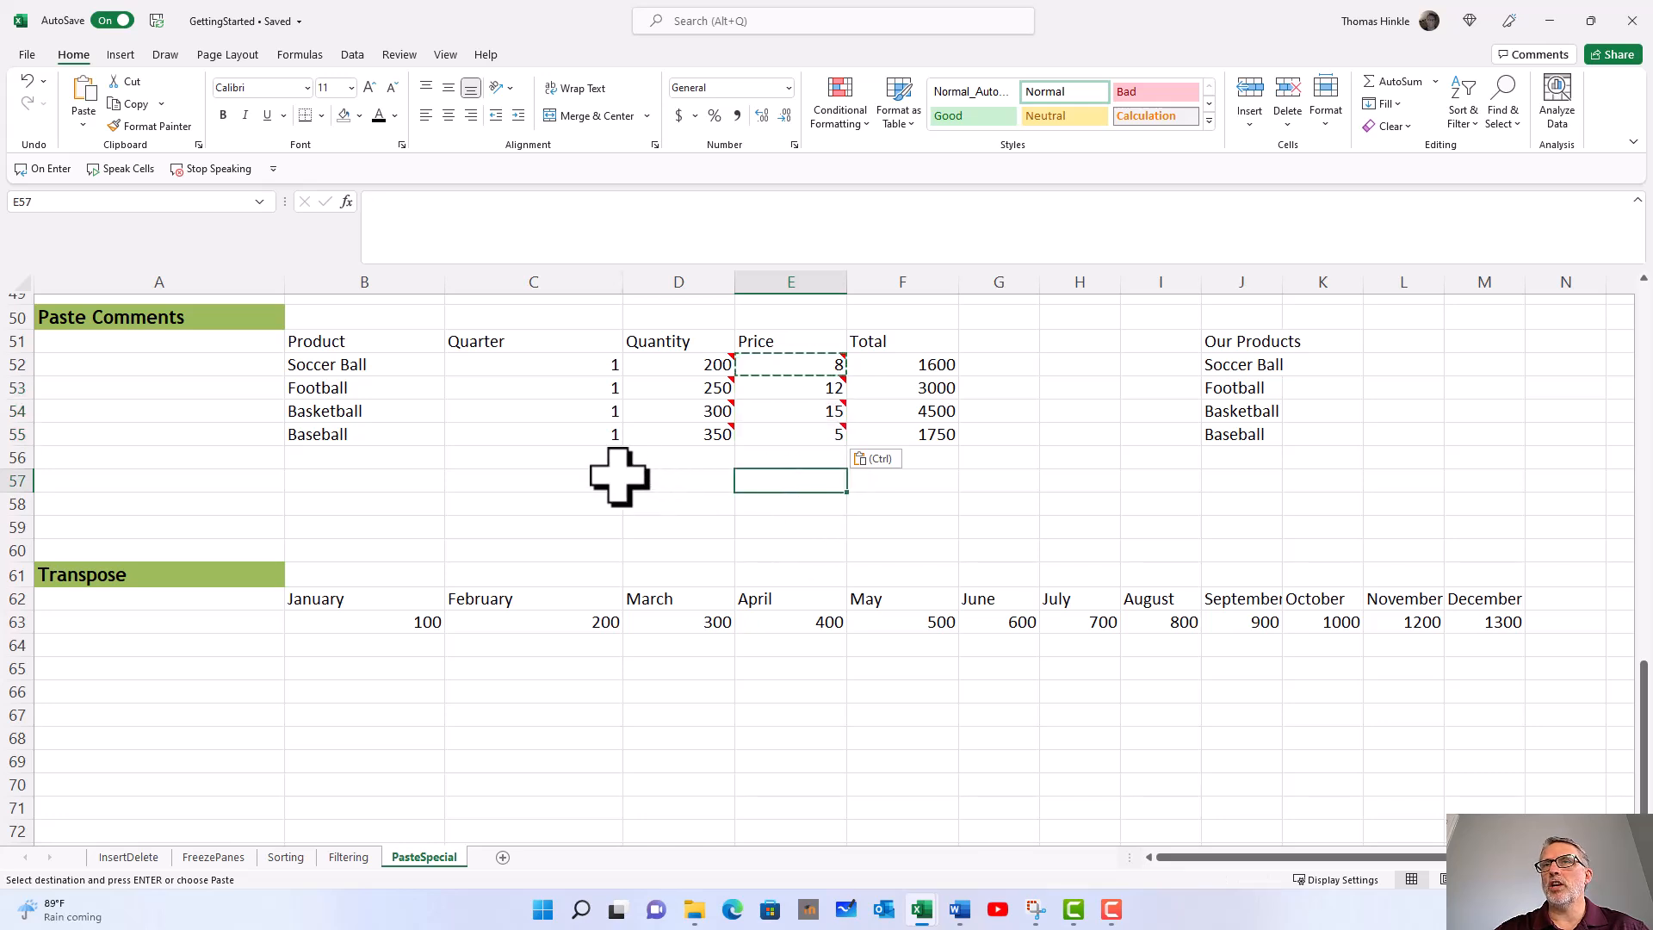
{"action": "left_click", "coordinate": [618, 479]}
Step: Try retyping January and February vertically in B66:B67 below the Transpose data, and clear both cells
{"action": "scroll", "coordinate": [617, 463], "scroll_direction": "down", "scroll_amount": 3}
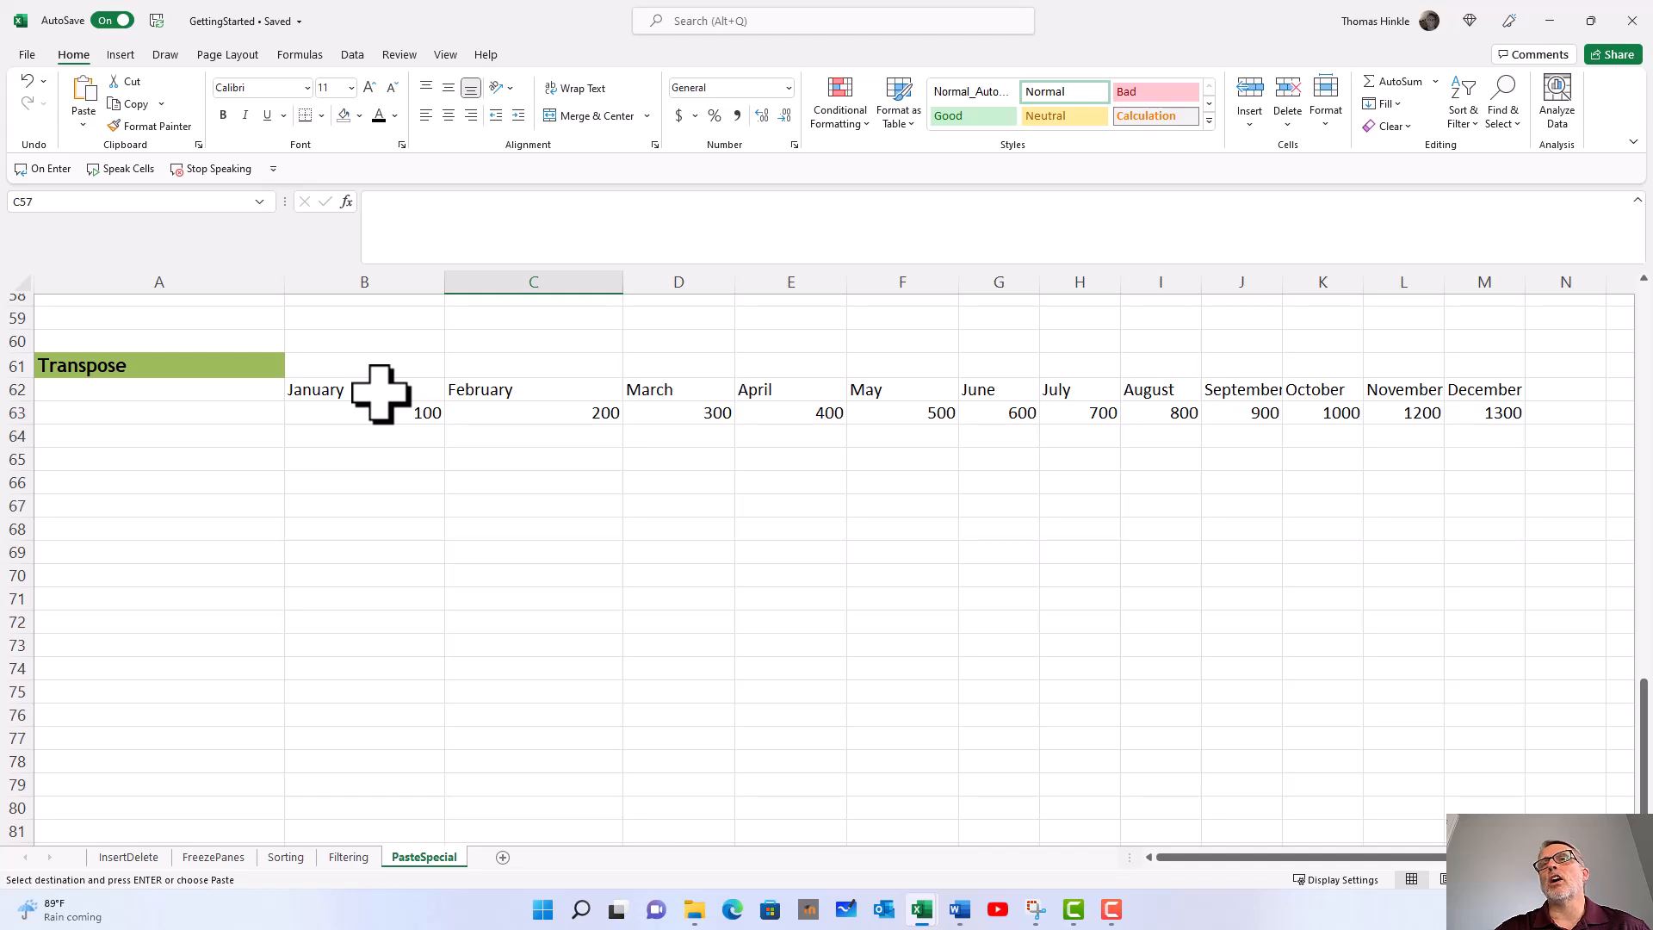
{"action": "left_click_drag", "start_coordinate": [380, 394], "coordinate": [1518, 416]}
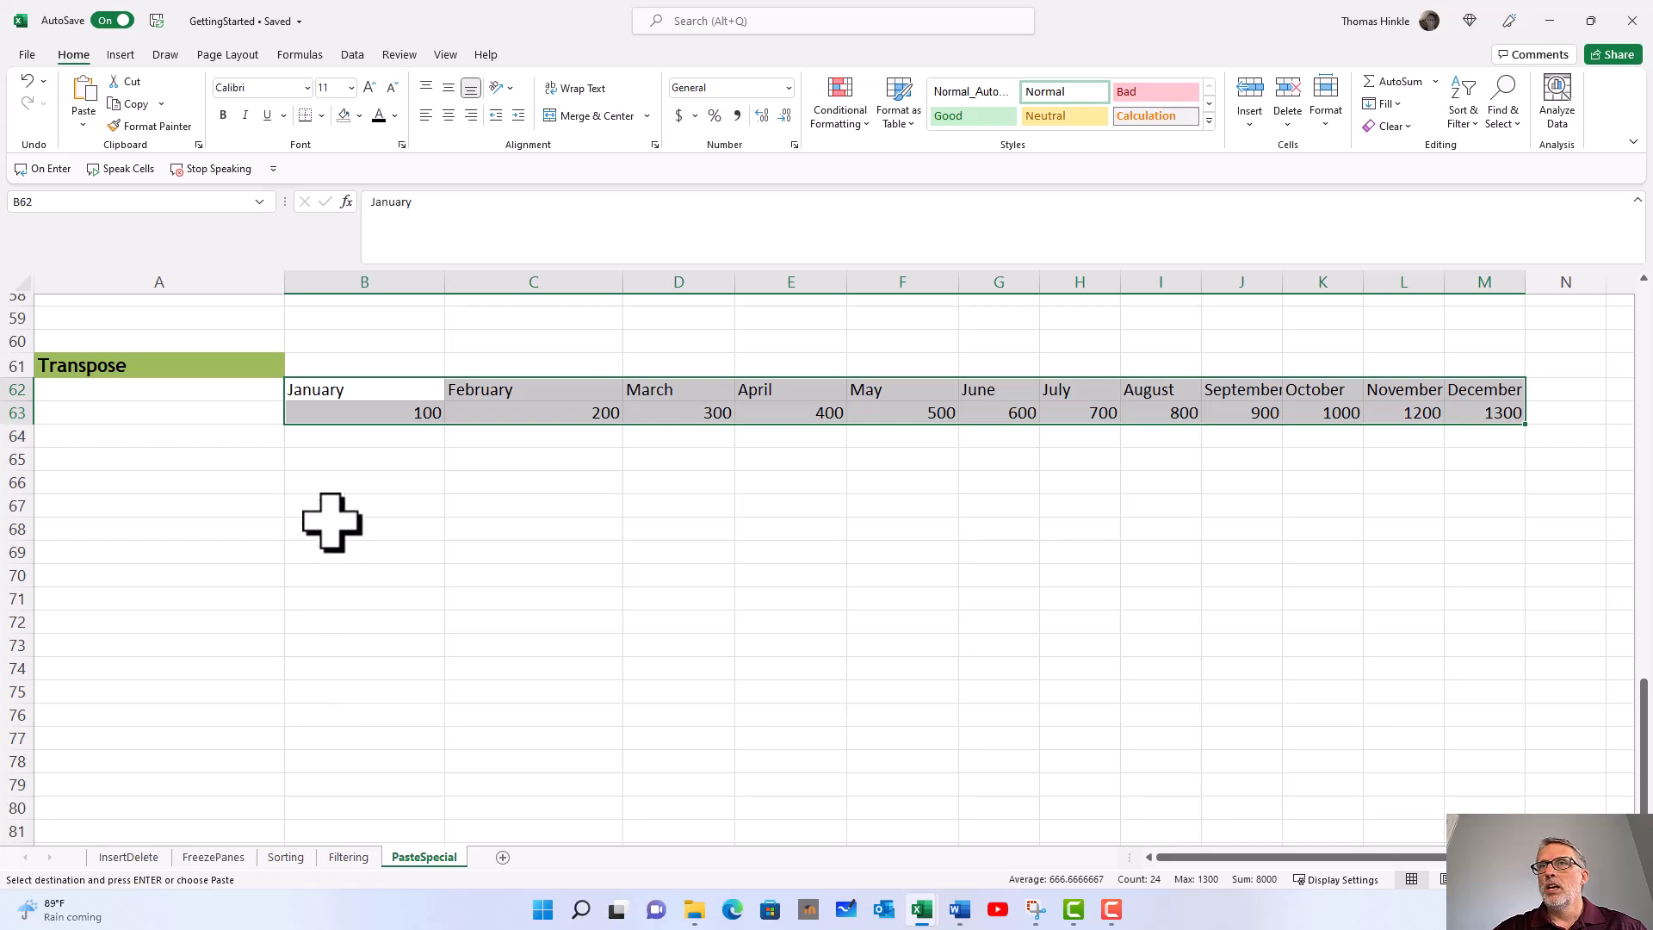
{"action": "left_click", "coordinate": [338, 491]}
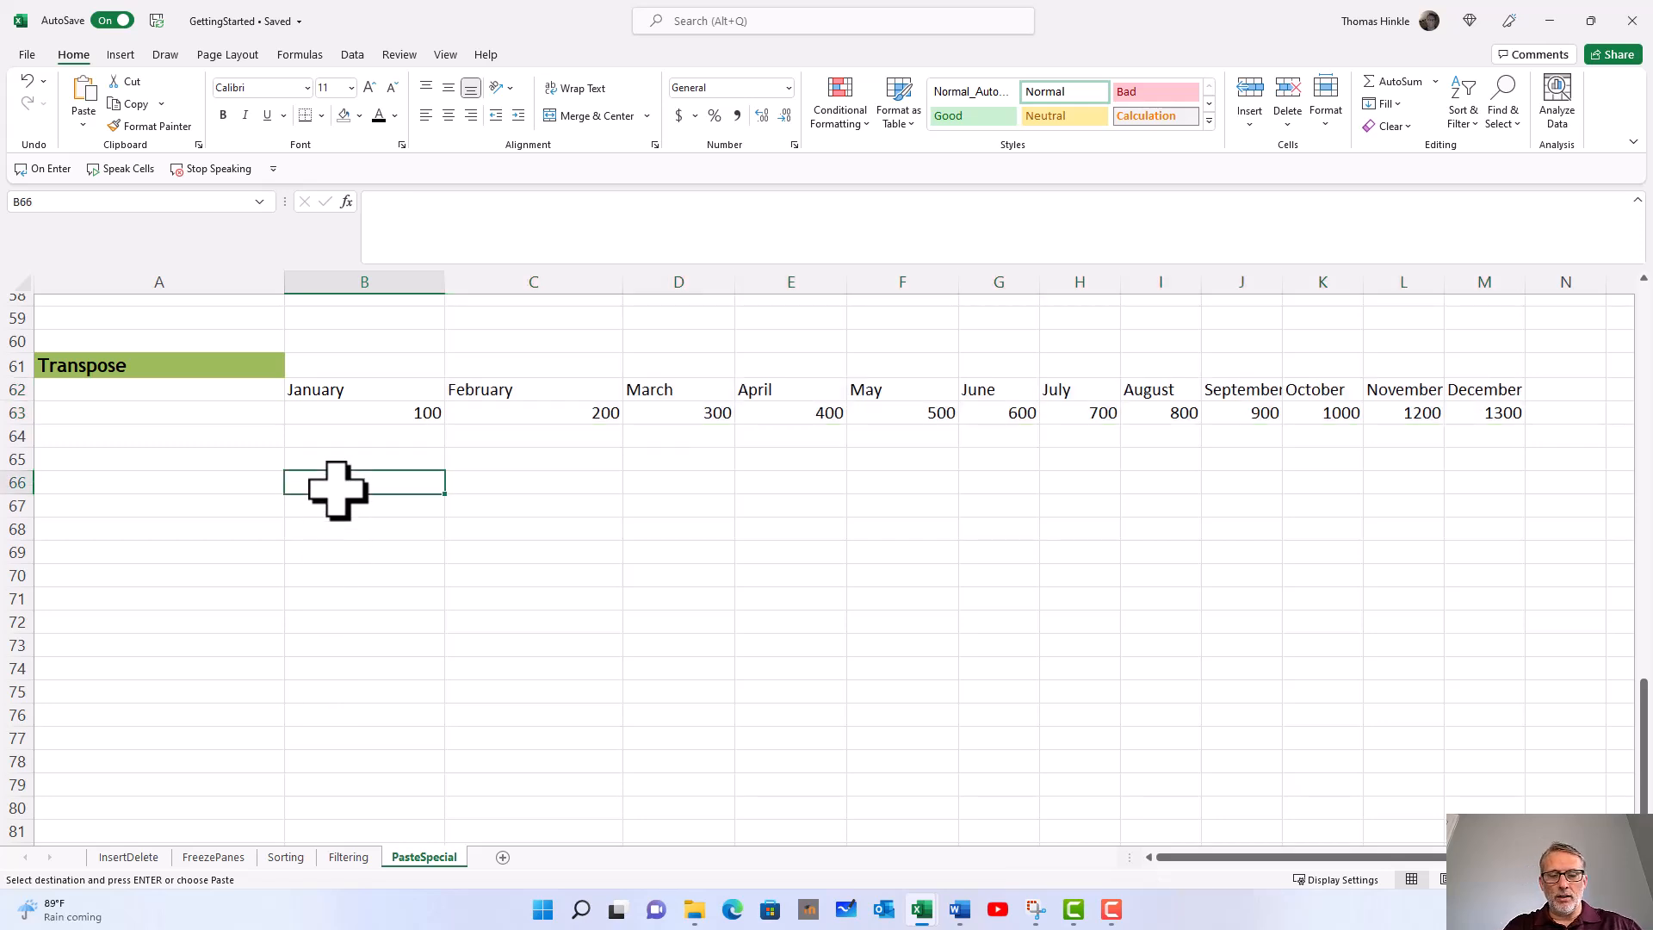
{"action": "type", "text": "January"}
{"action": "key", "text": "Return"}
{"action": "type", "text": "February"}
{"action": "key", "text": "Return"}
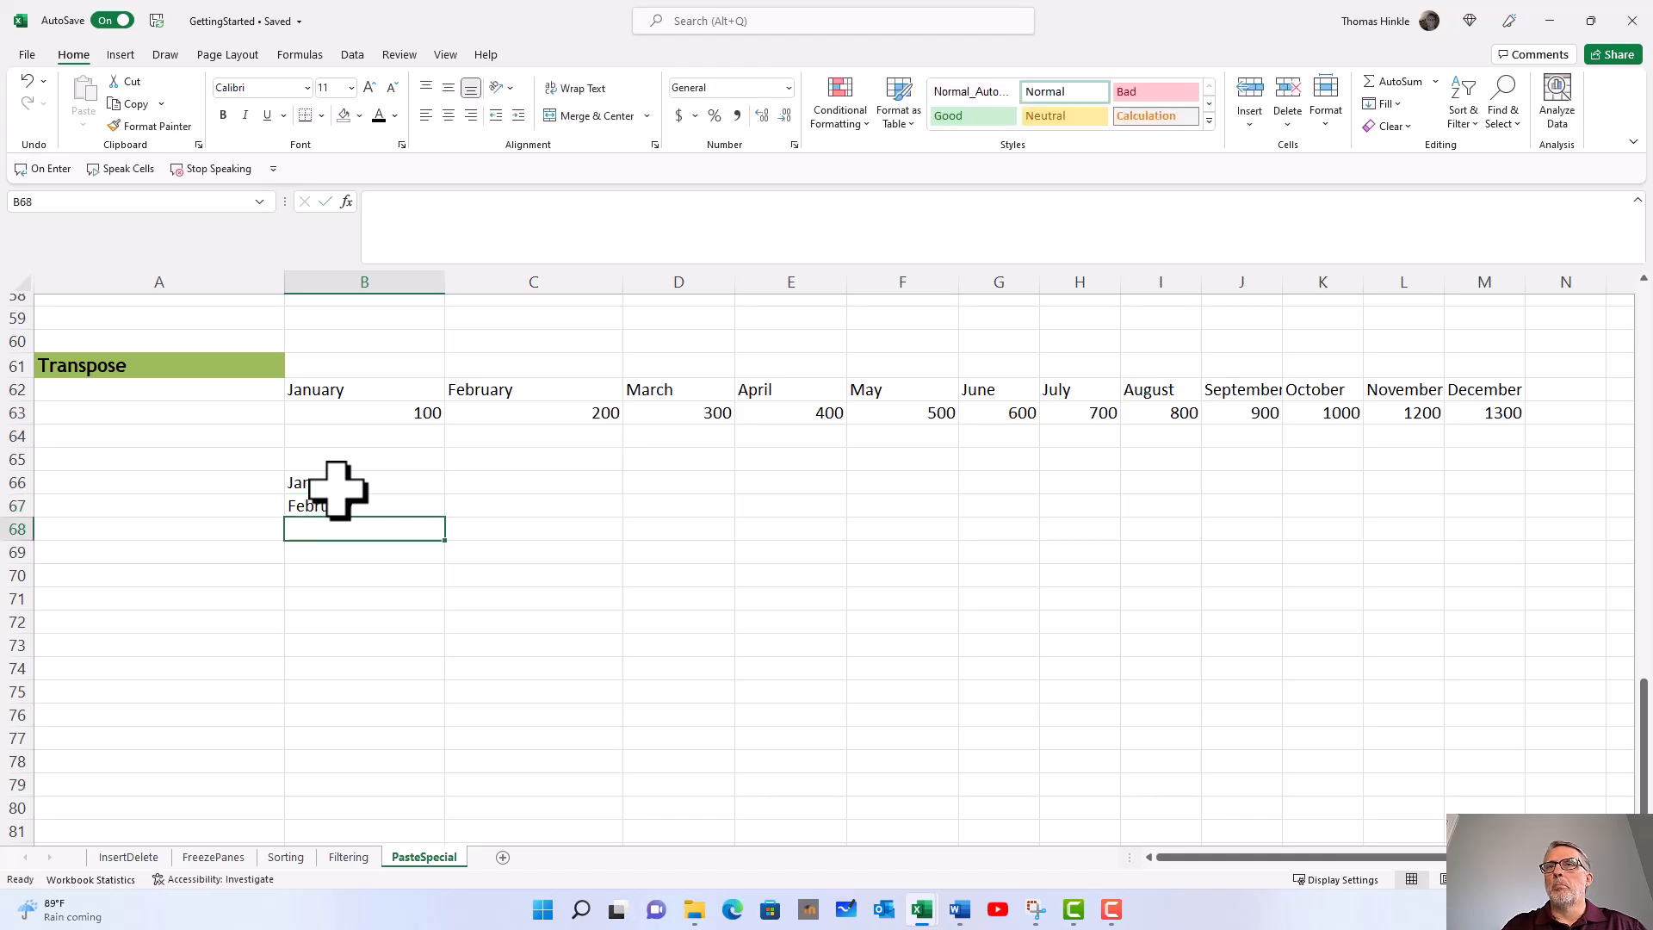
{"action": "left_click_drag", "start_coordinate": [336, 487], "coordinate": [336, 508]}
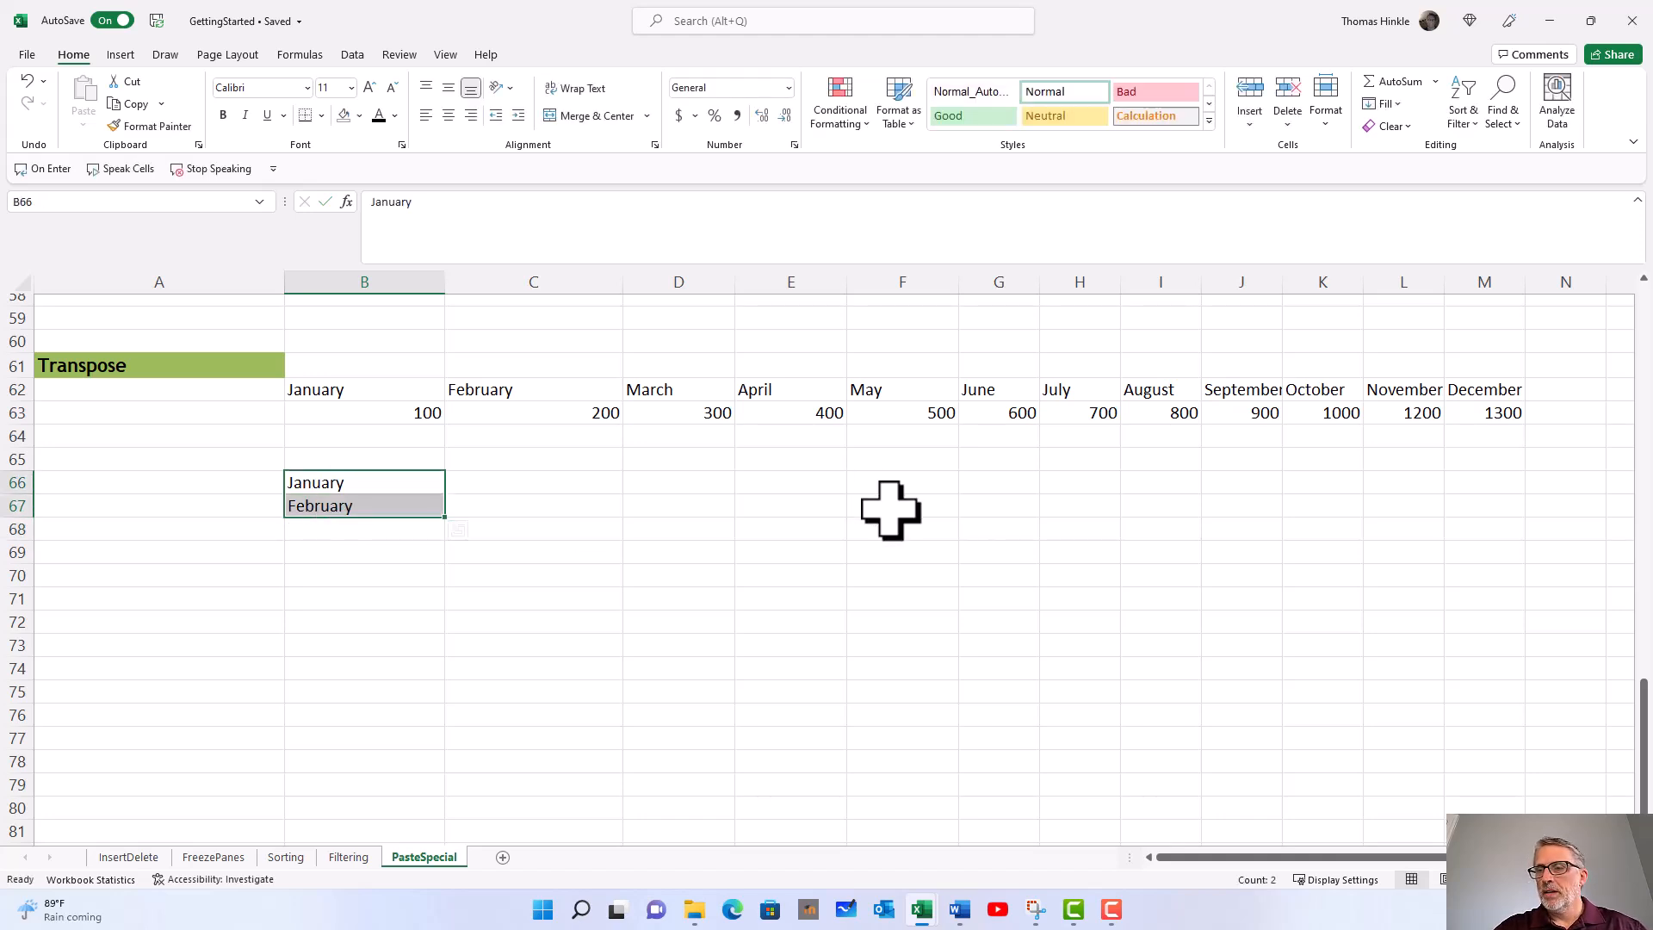
{"action": "left_click", "coordinate": [638, 481]}
Step: Copy the months and values in B62:M63 and paste them vertically starting at B66 using Paste Special with Transpose
{"action": "left_click_drag", "start_coordinate": [437, 398], "coordinate": [1487, 399]}
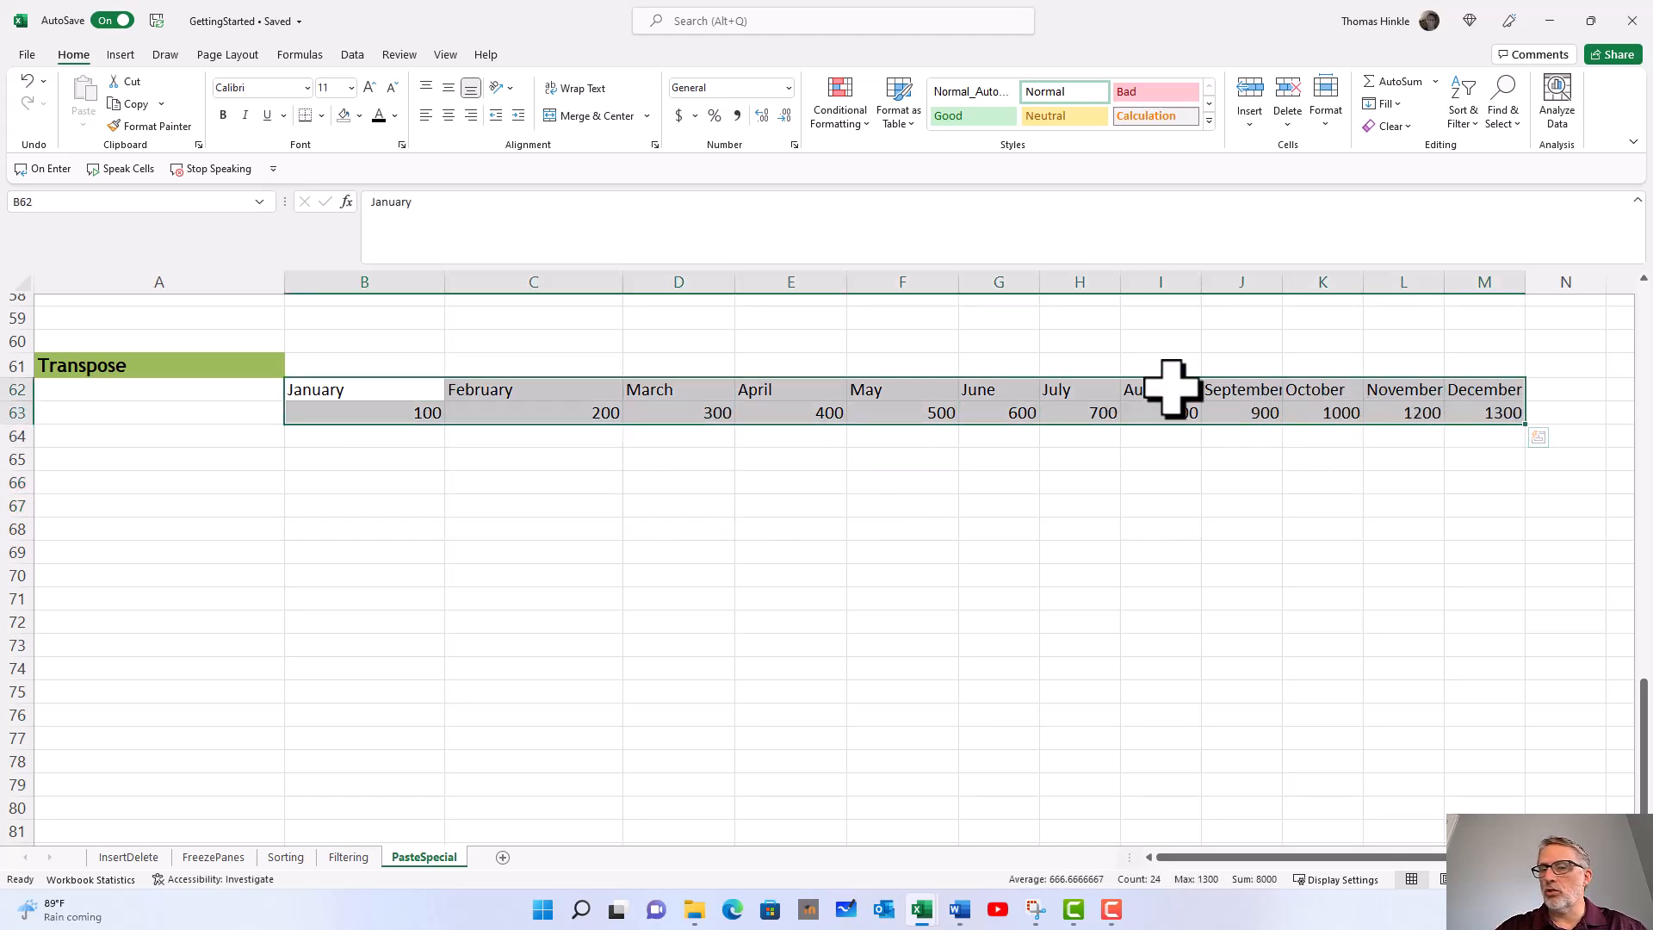
{"action": "key", "text": "ctrl+c"}
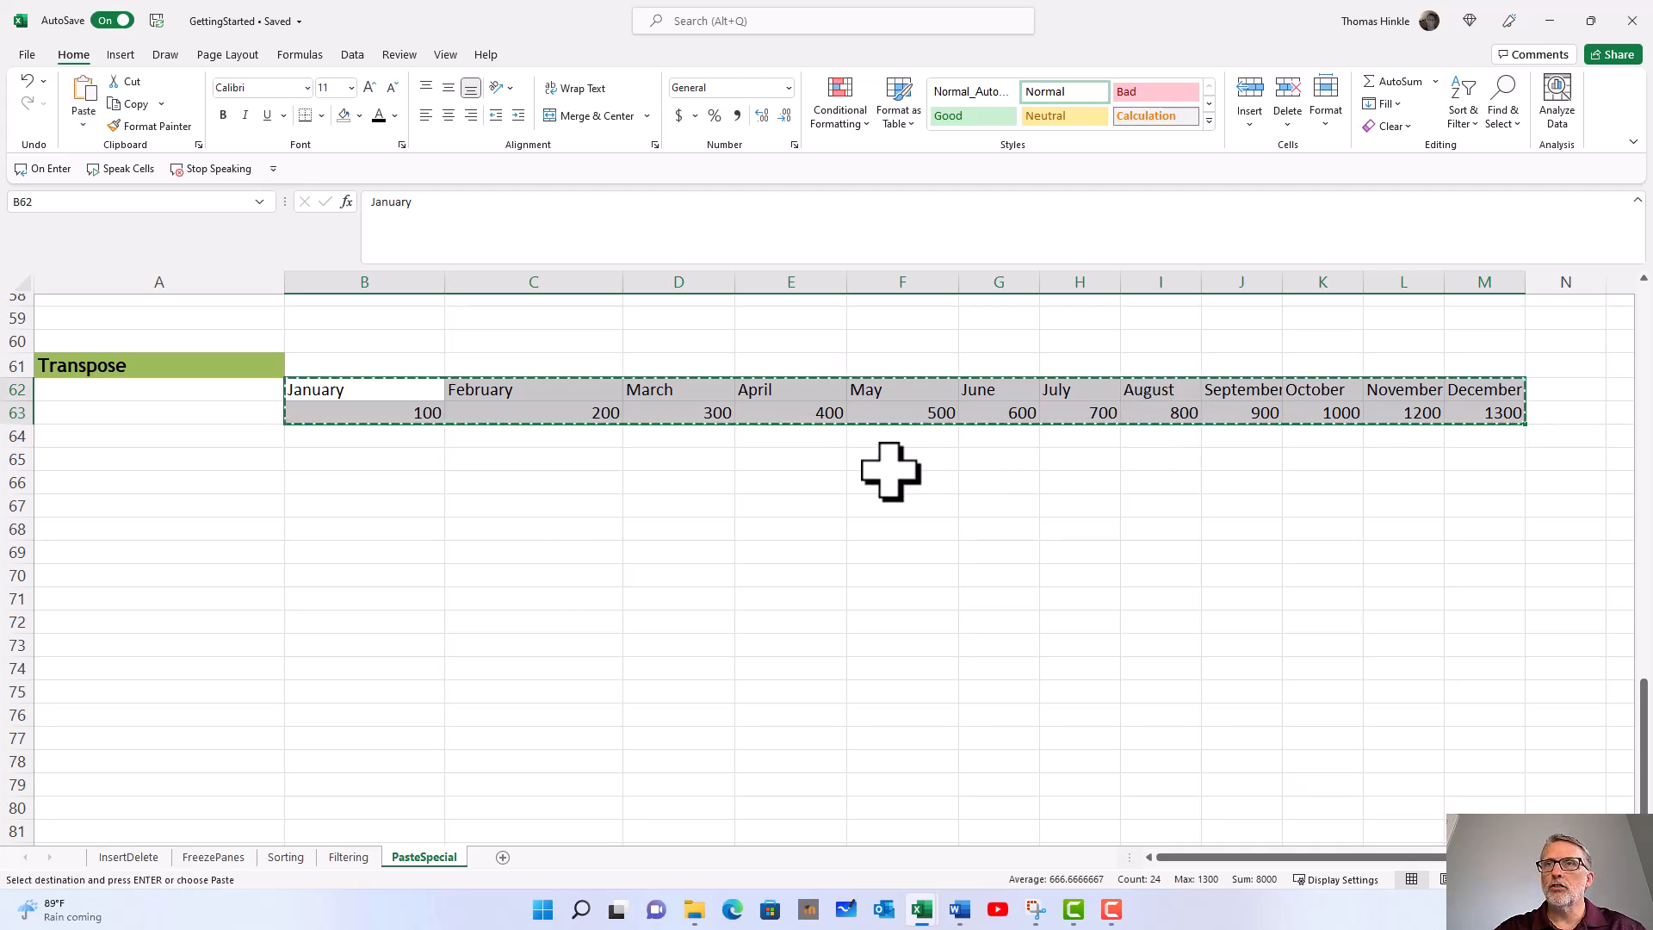
{"action": "left_click", "coordinate": [353, 484]}
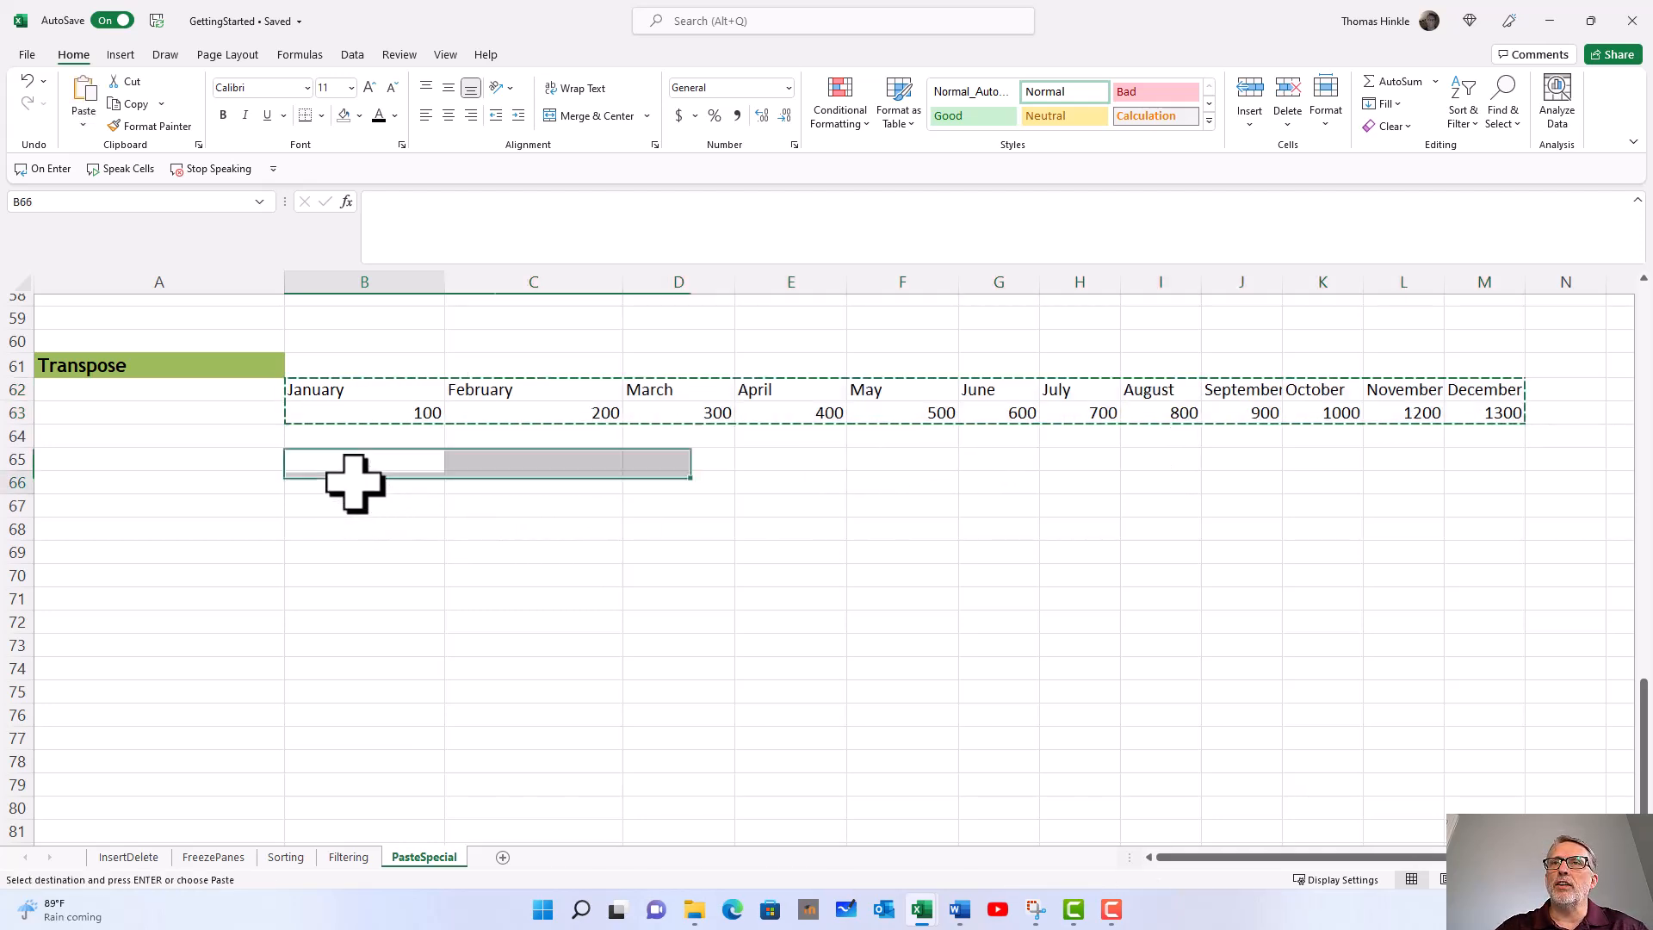
{"action": "right_click", "coordinate": [328, 484]}
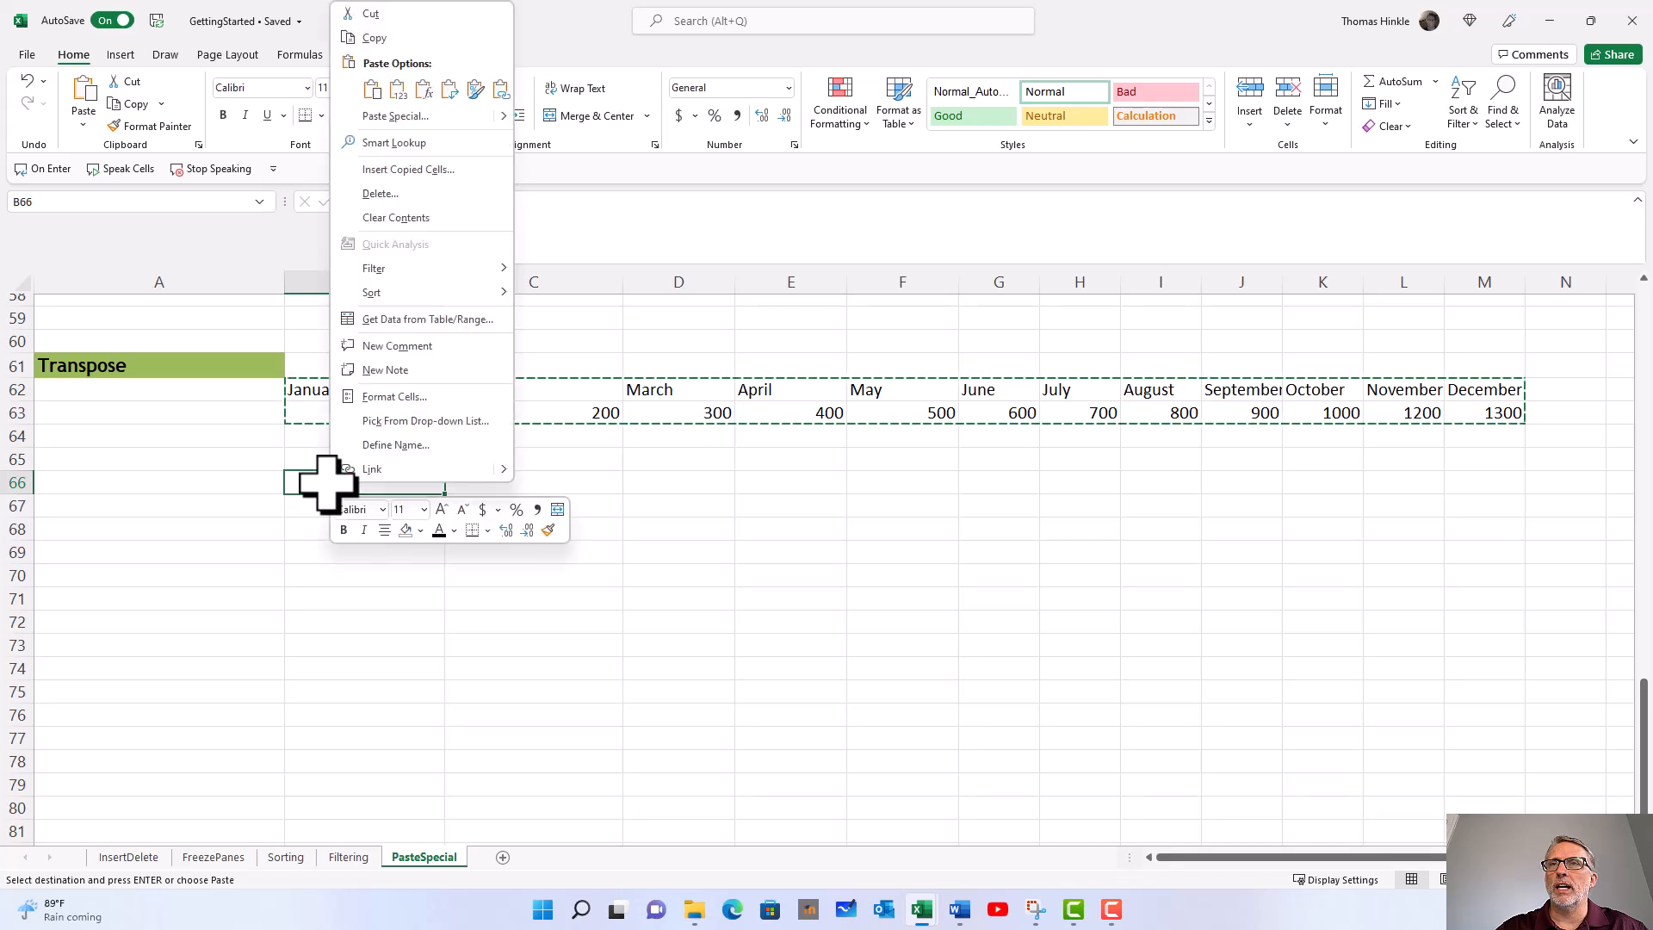
{"action": "left_click", "coordinate": [408, 117]}
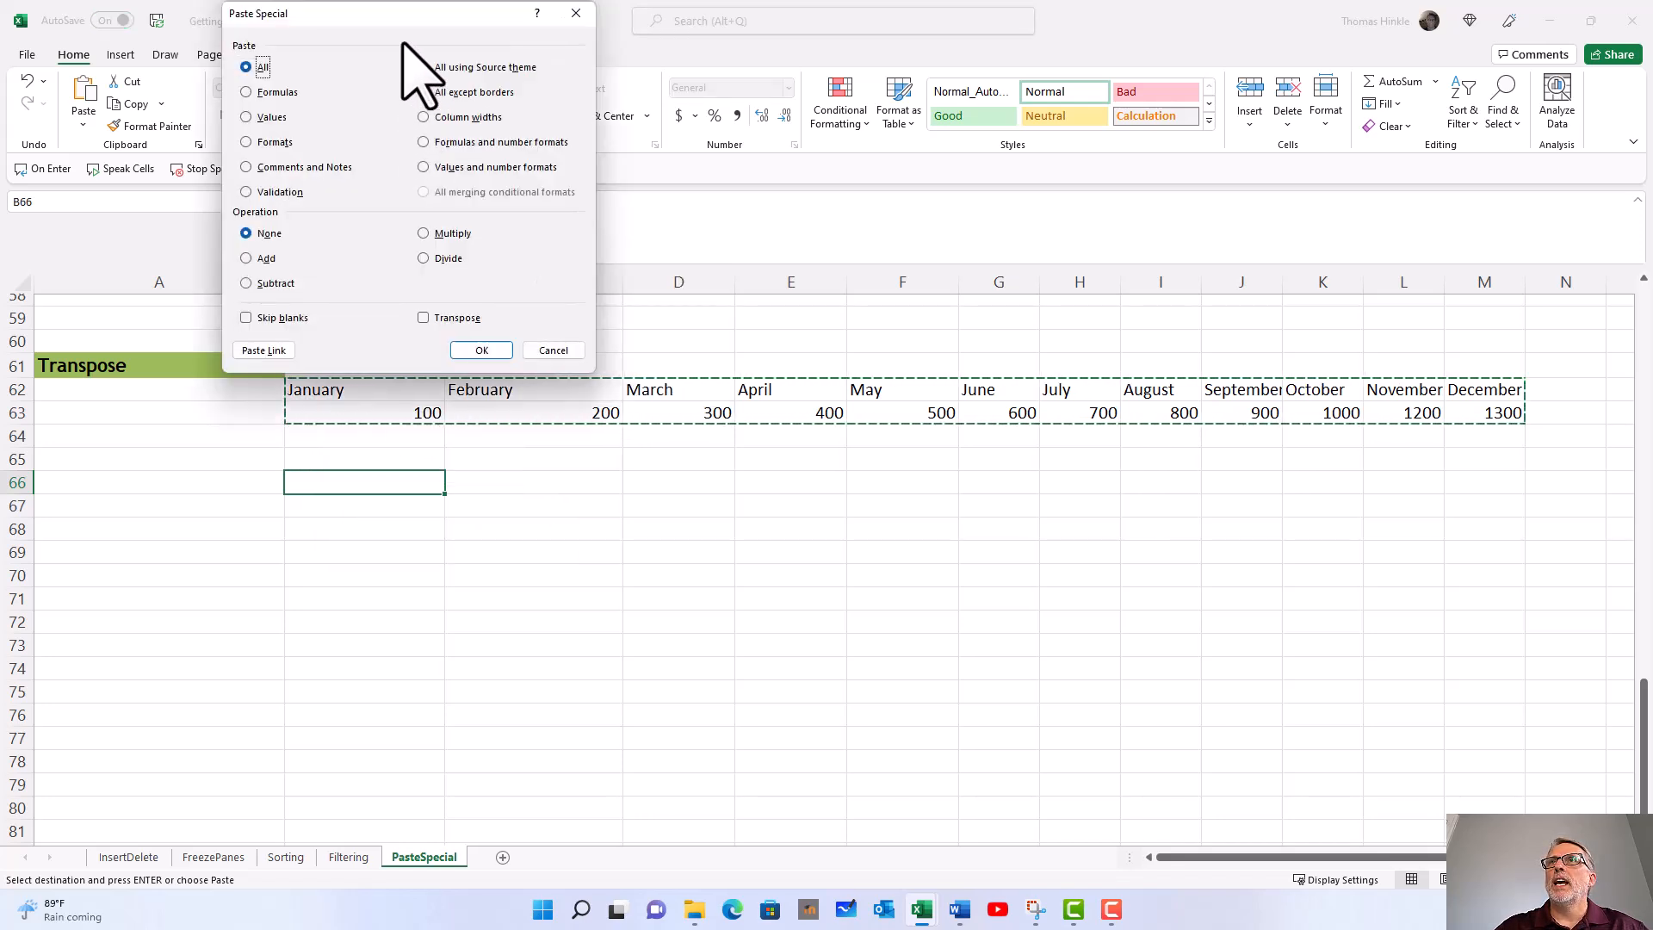
{"action": "left_click_drag", "start_coordinate": [403, 19], "coordinate": [555, 34]}
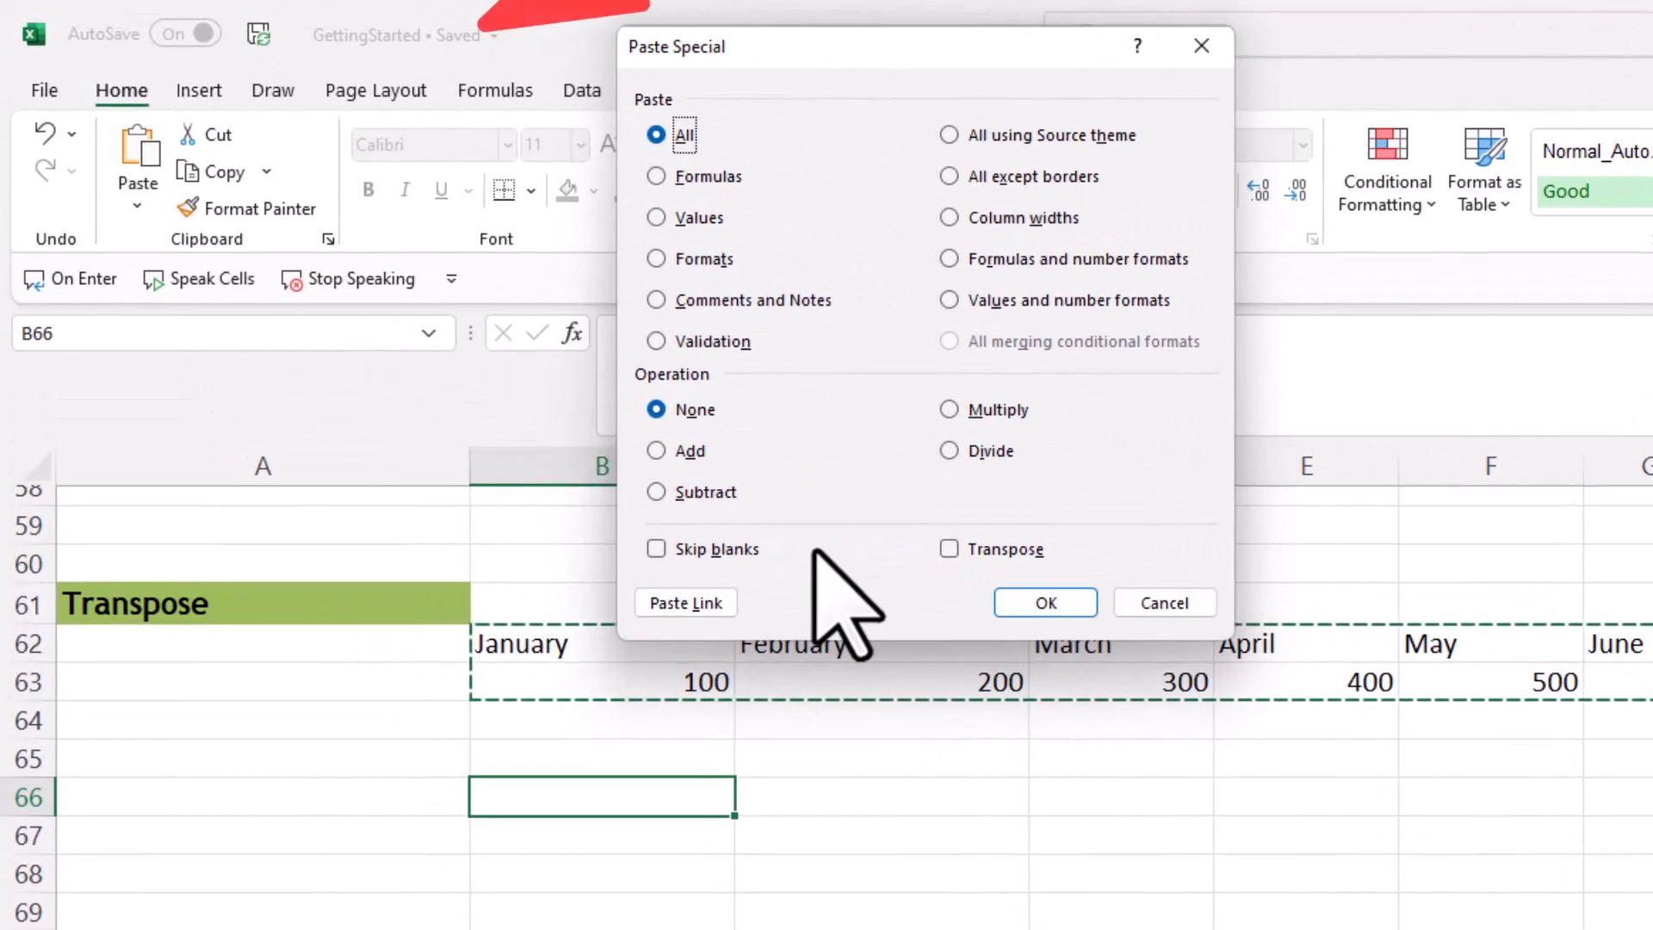
{"action": "left_click", "coordinate": [949, 549]}
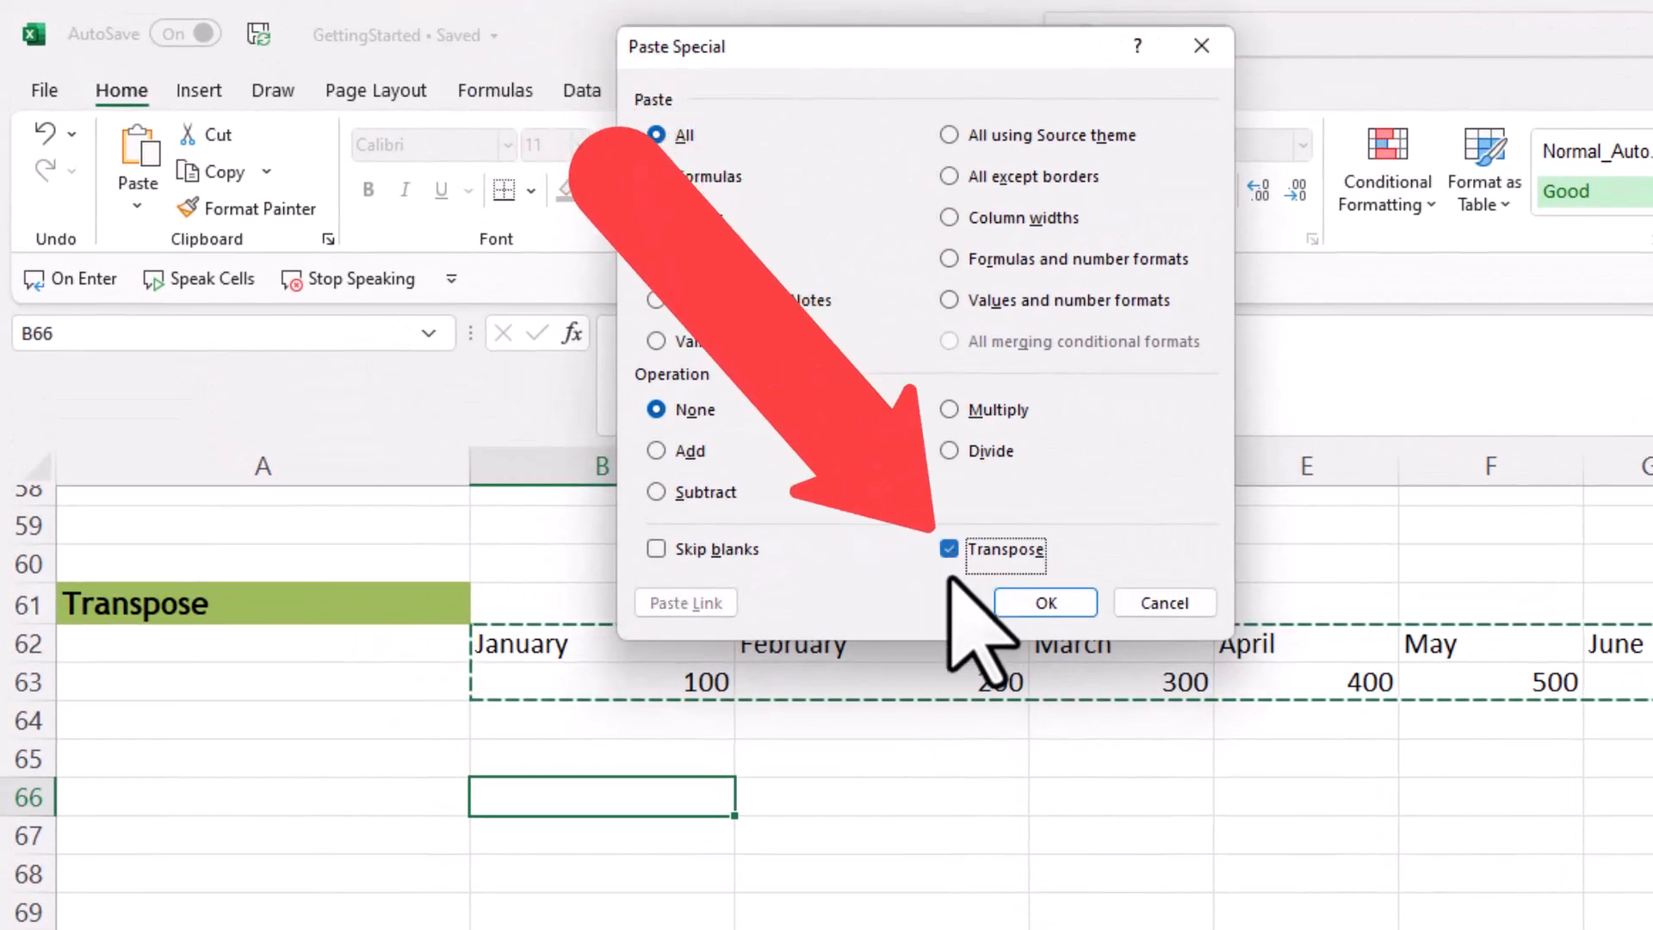
{"action": "left_click", "coordinate": [1041, 603]}
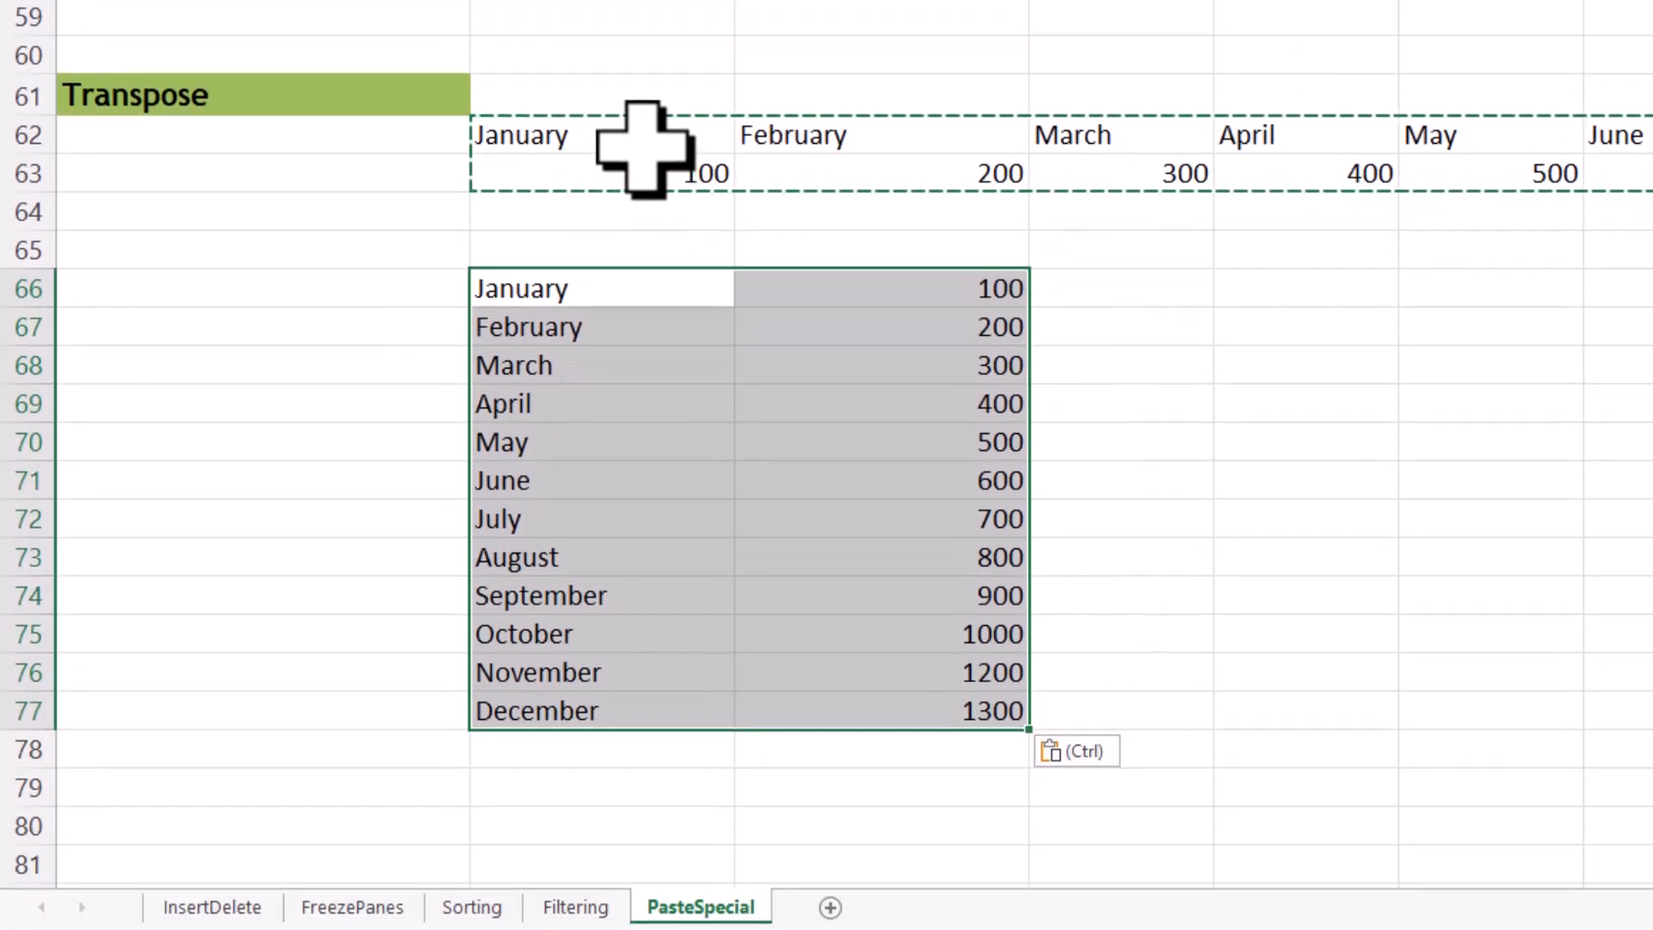
{"action": "left_click", "coordinate": [645, 145]}
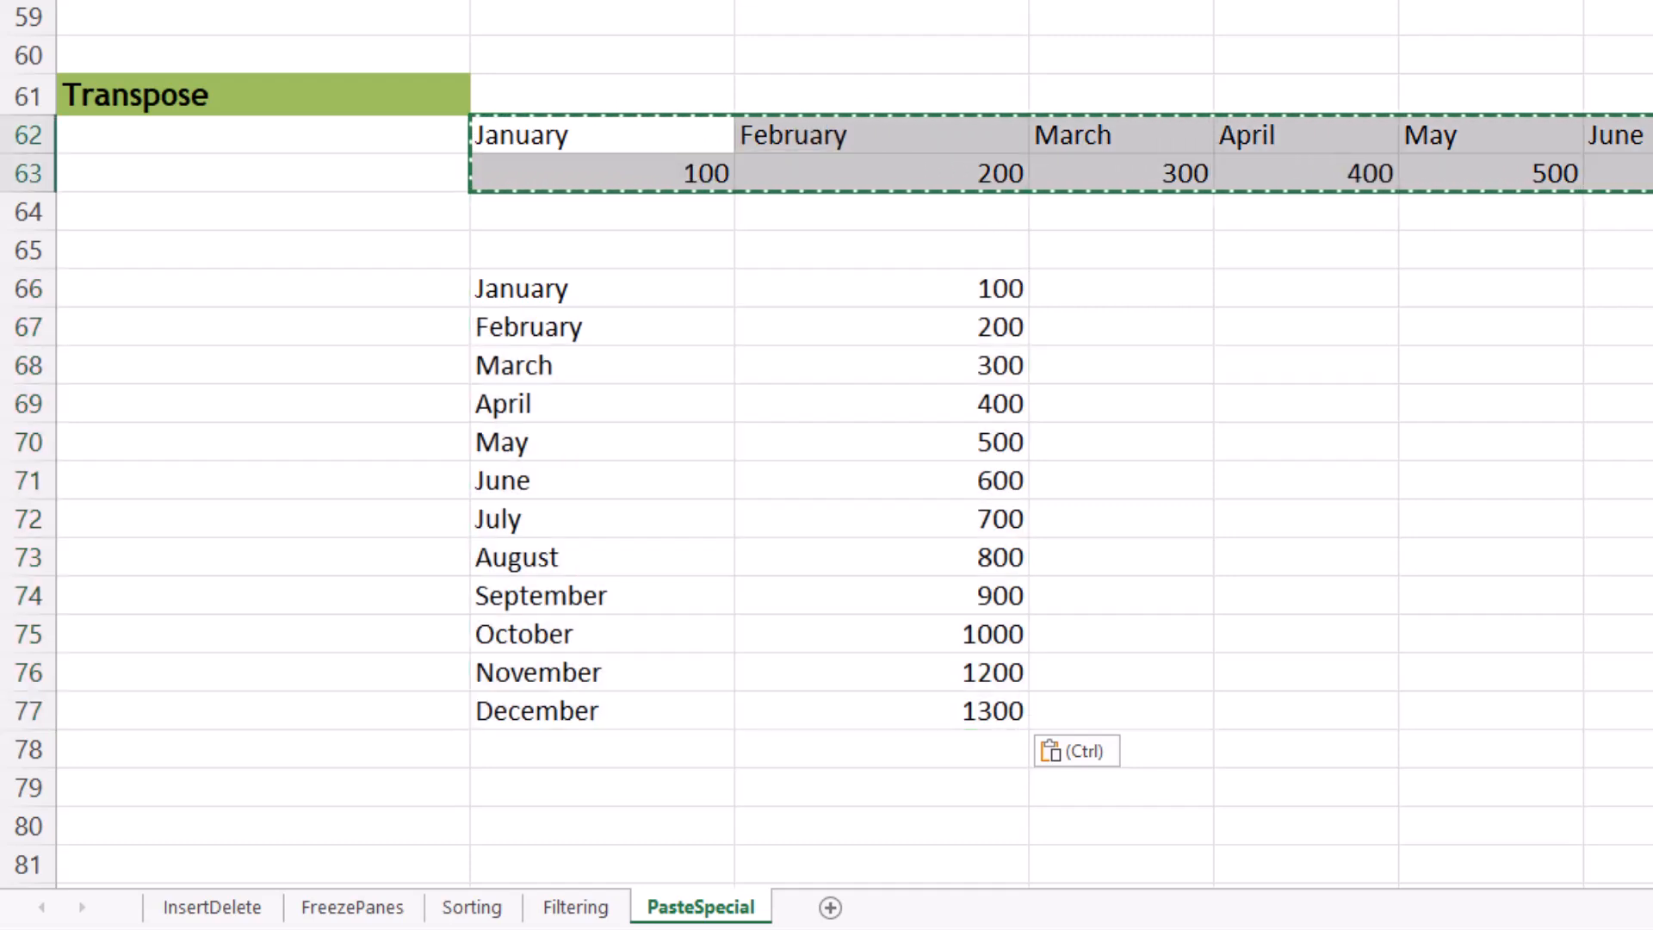
{"action": "left_click", "coordinate": [711, 301]}
{"action": "left_click_drag", "start_coordinate": [711, 301], "coordinate": [913, 719]}
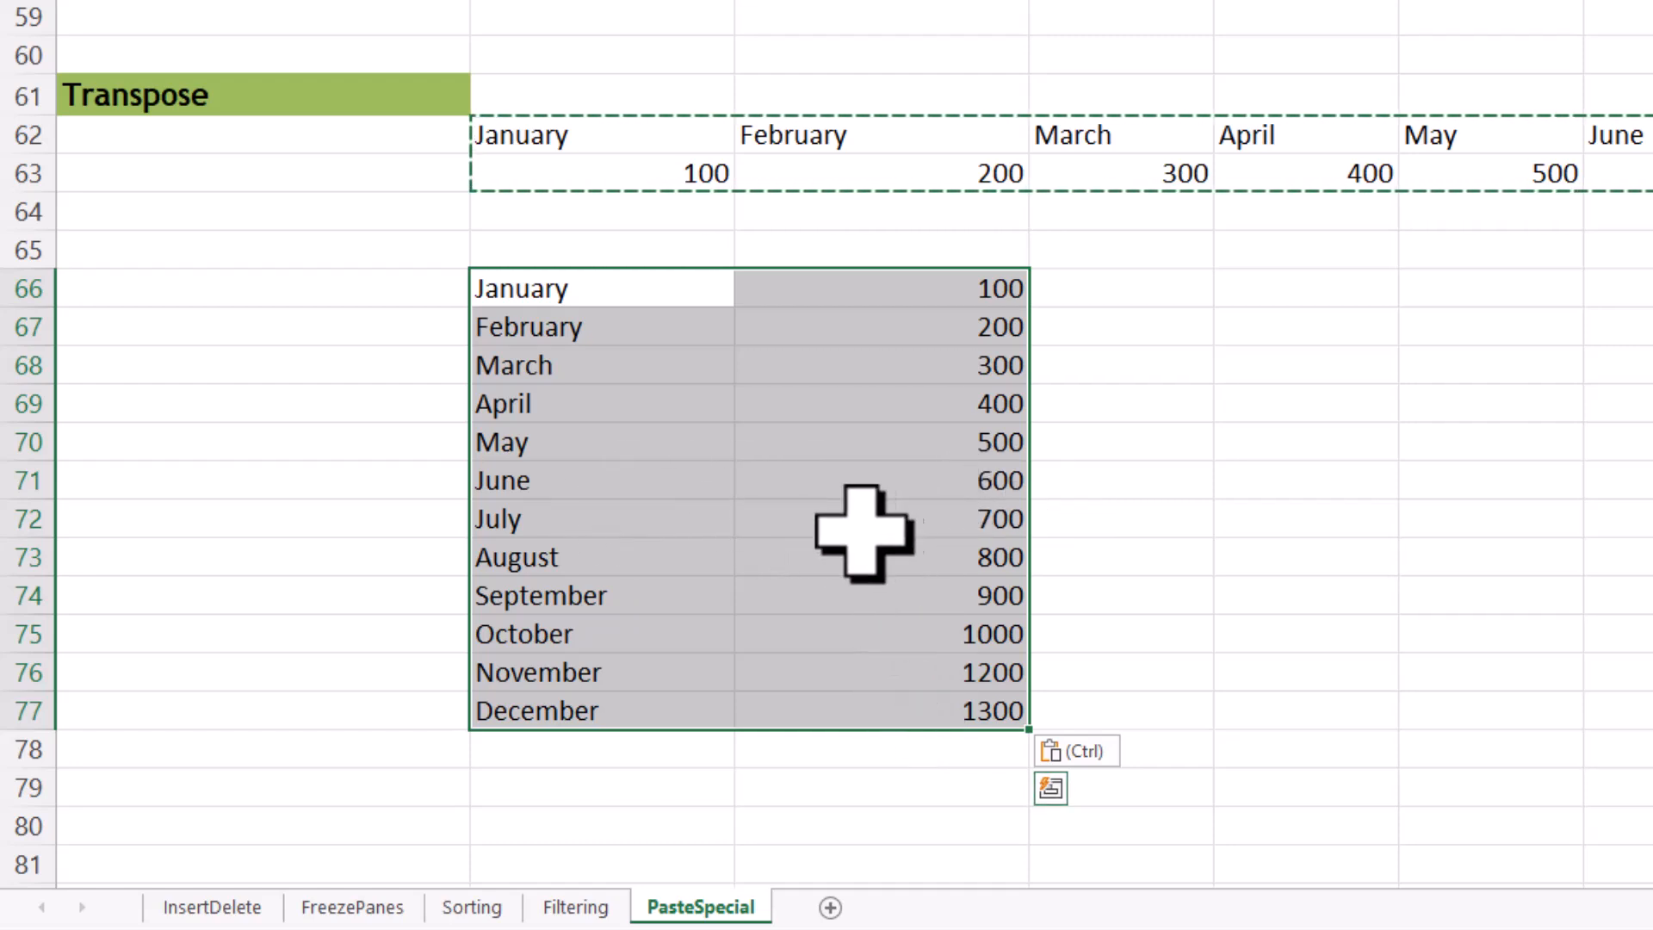
Step: Copy the vertical month list B66:C77 and paste it horizontally starting at B80 using Paste Special with Transpose
{"action": "scroll", "coordinate": [860, 527], "scroll_direction": "down", "scroll_amount": 2}
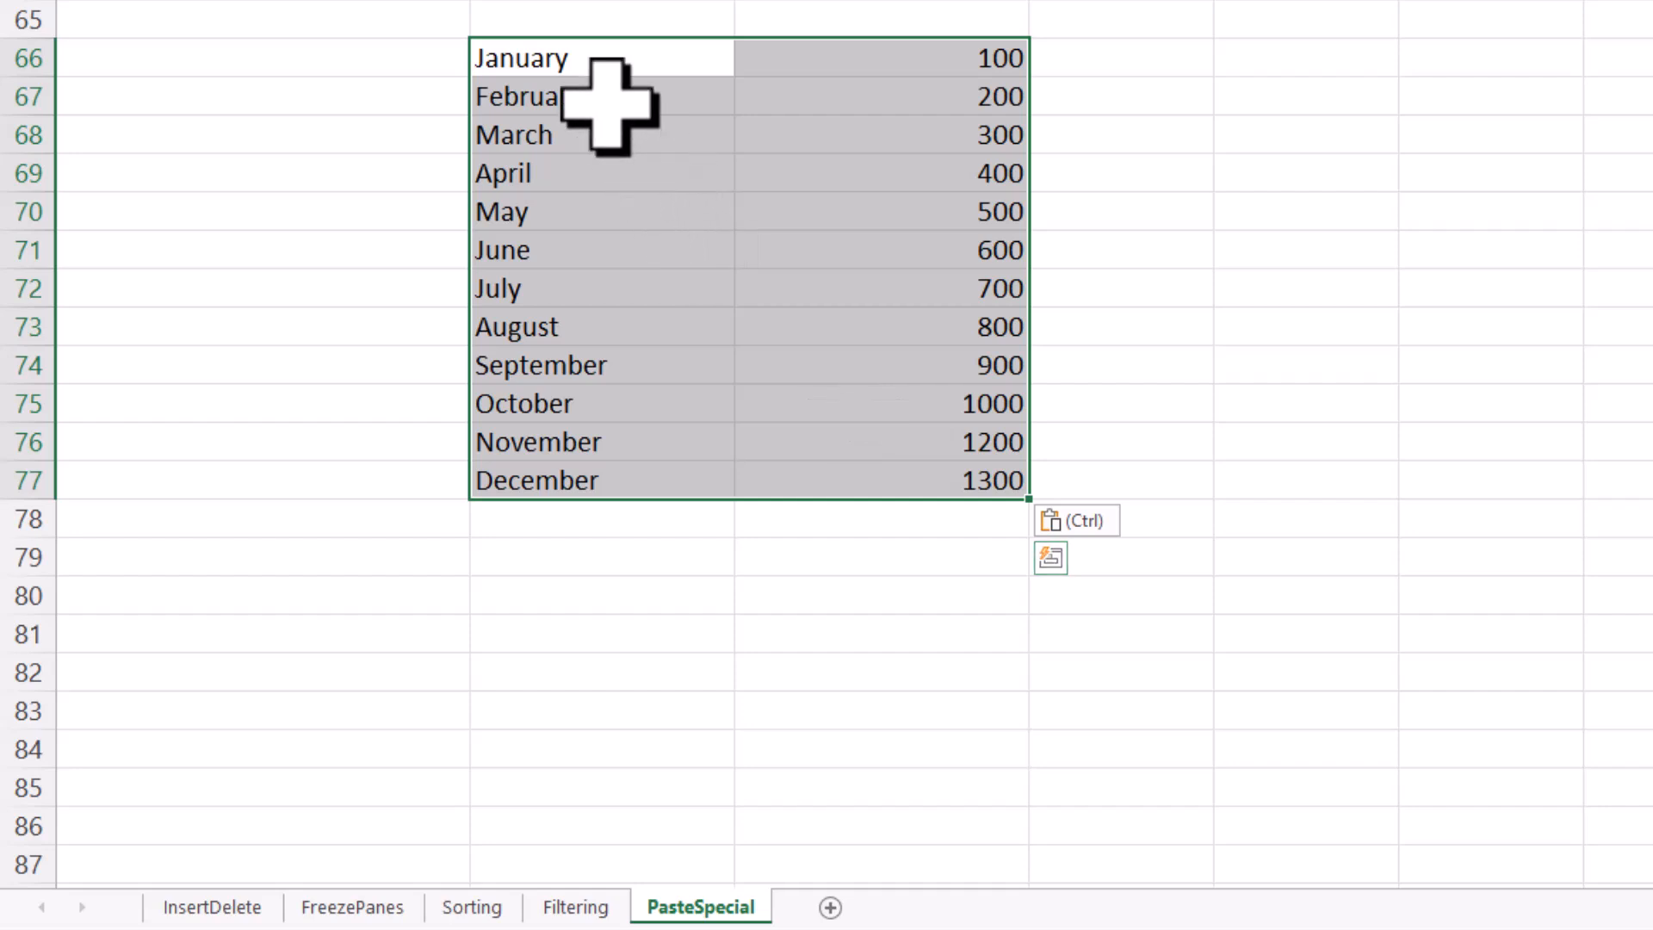
{"action": "left_click_drag", "start_coordinate": [600, 61], "coordinate": [785, 491]}
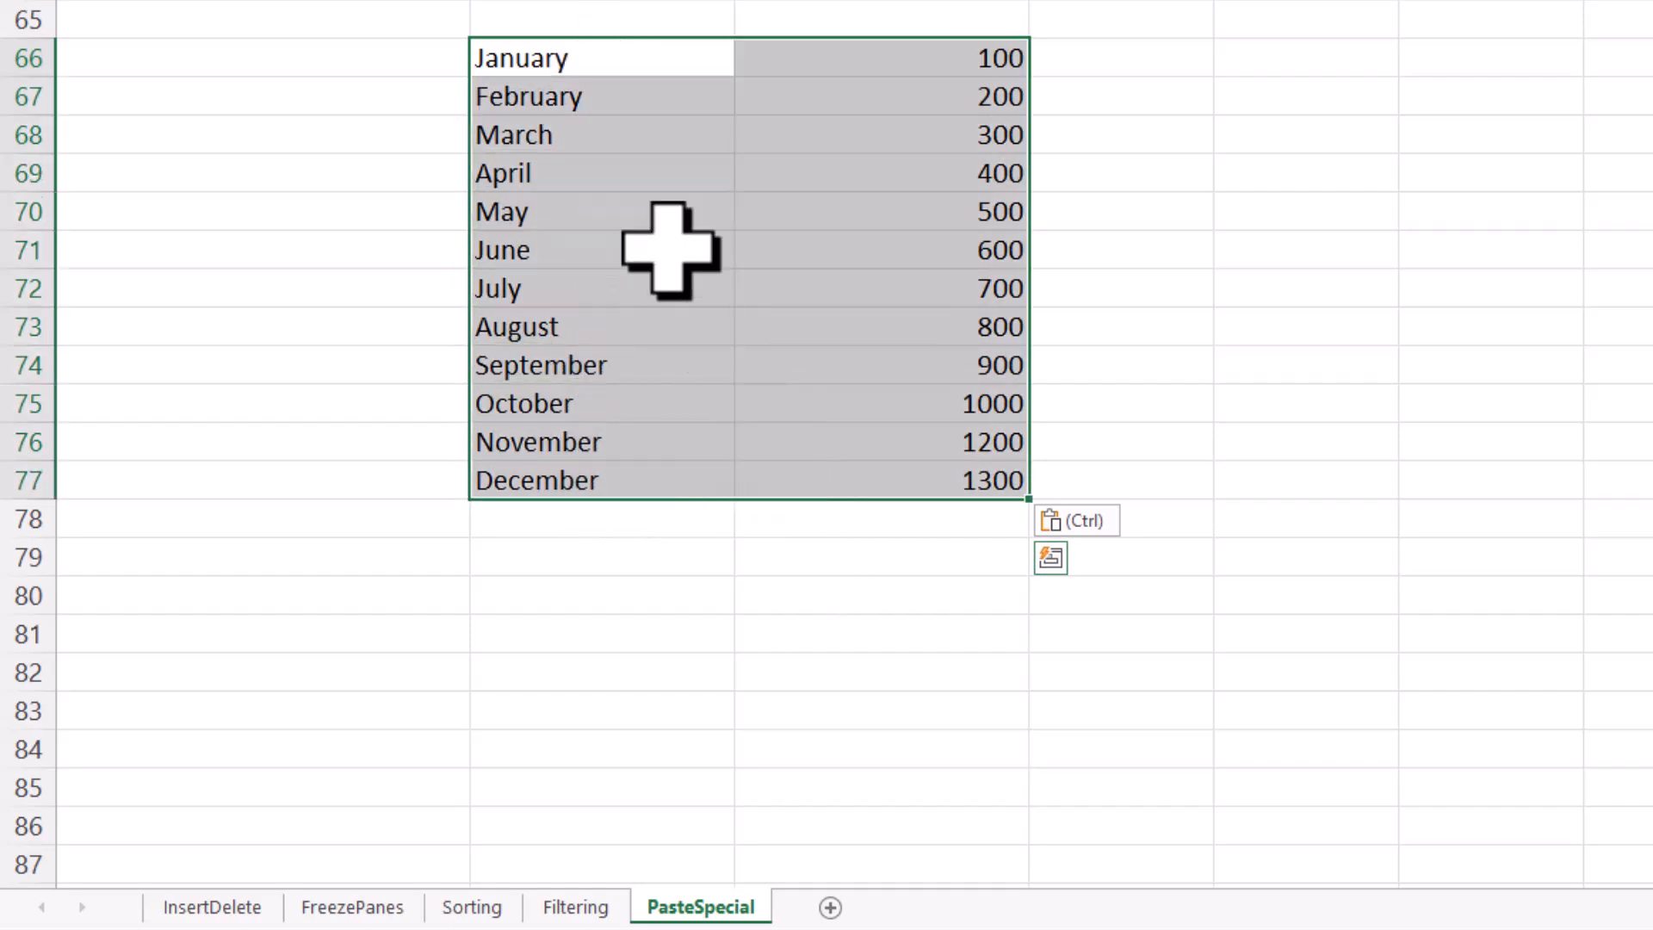
{"action": "right_click", "coordinate": [647, 183]}
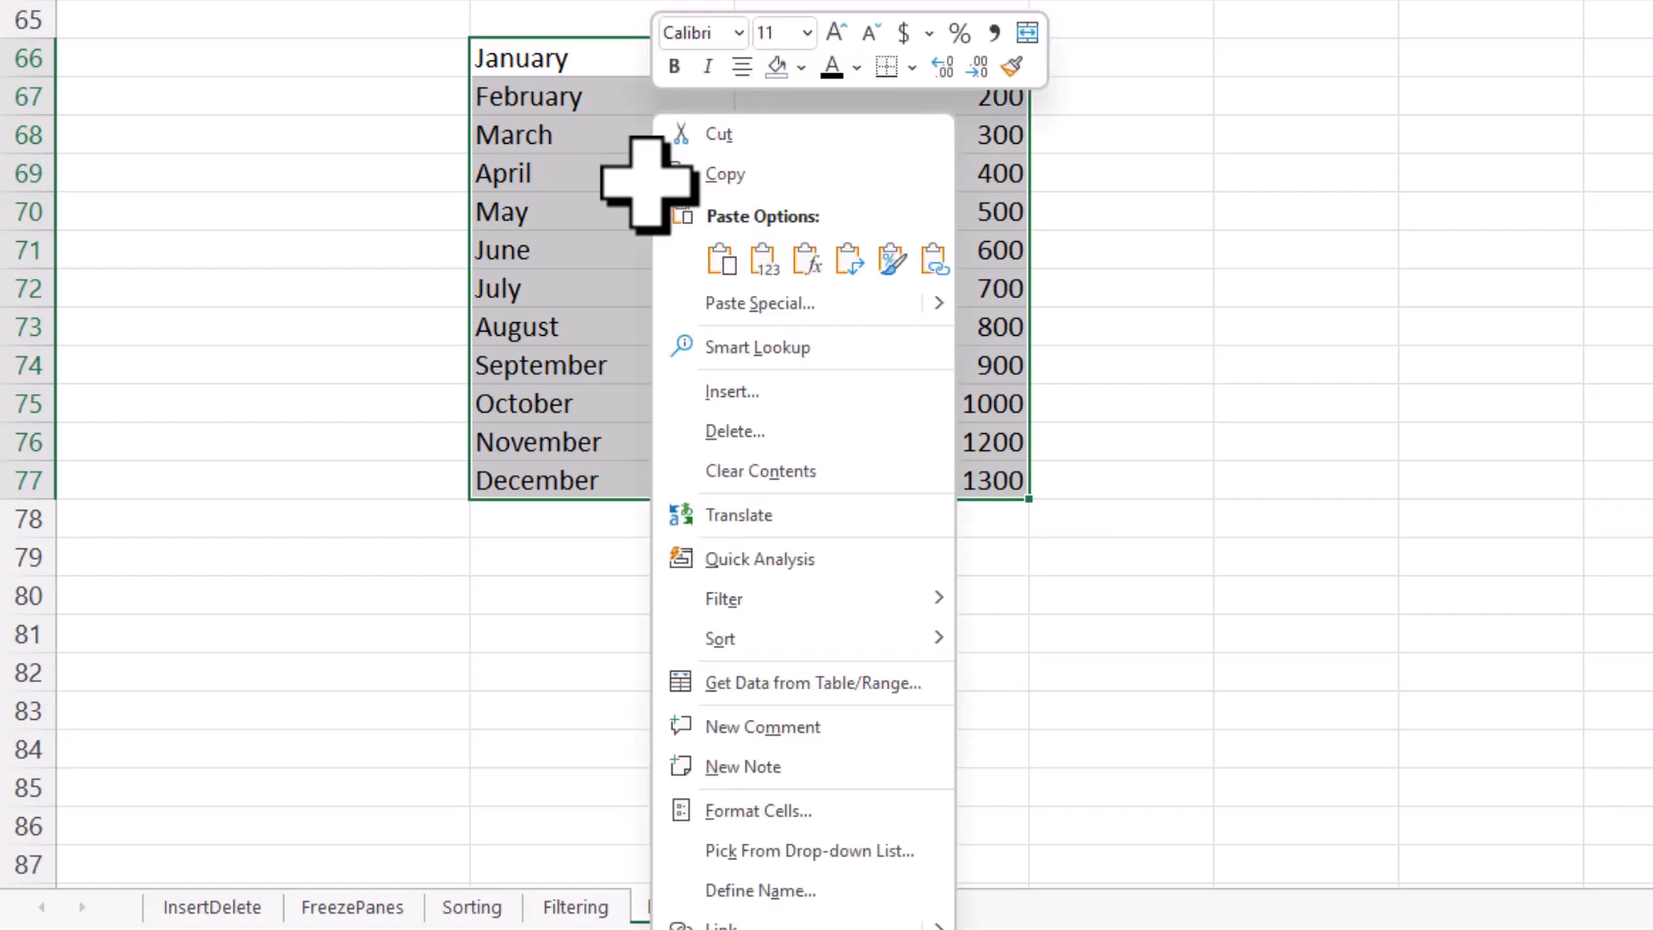
{"action": "left_click", "coordinate": [713, 182]}
{"action": "left_click", "coordinate": [591, 601]}
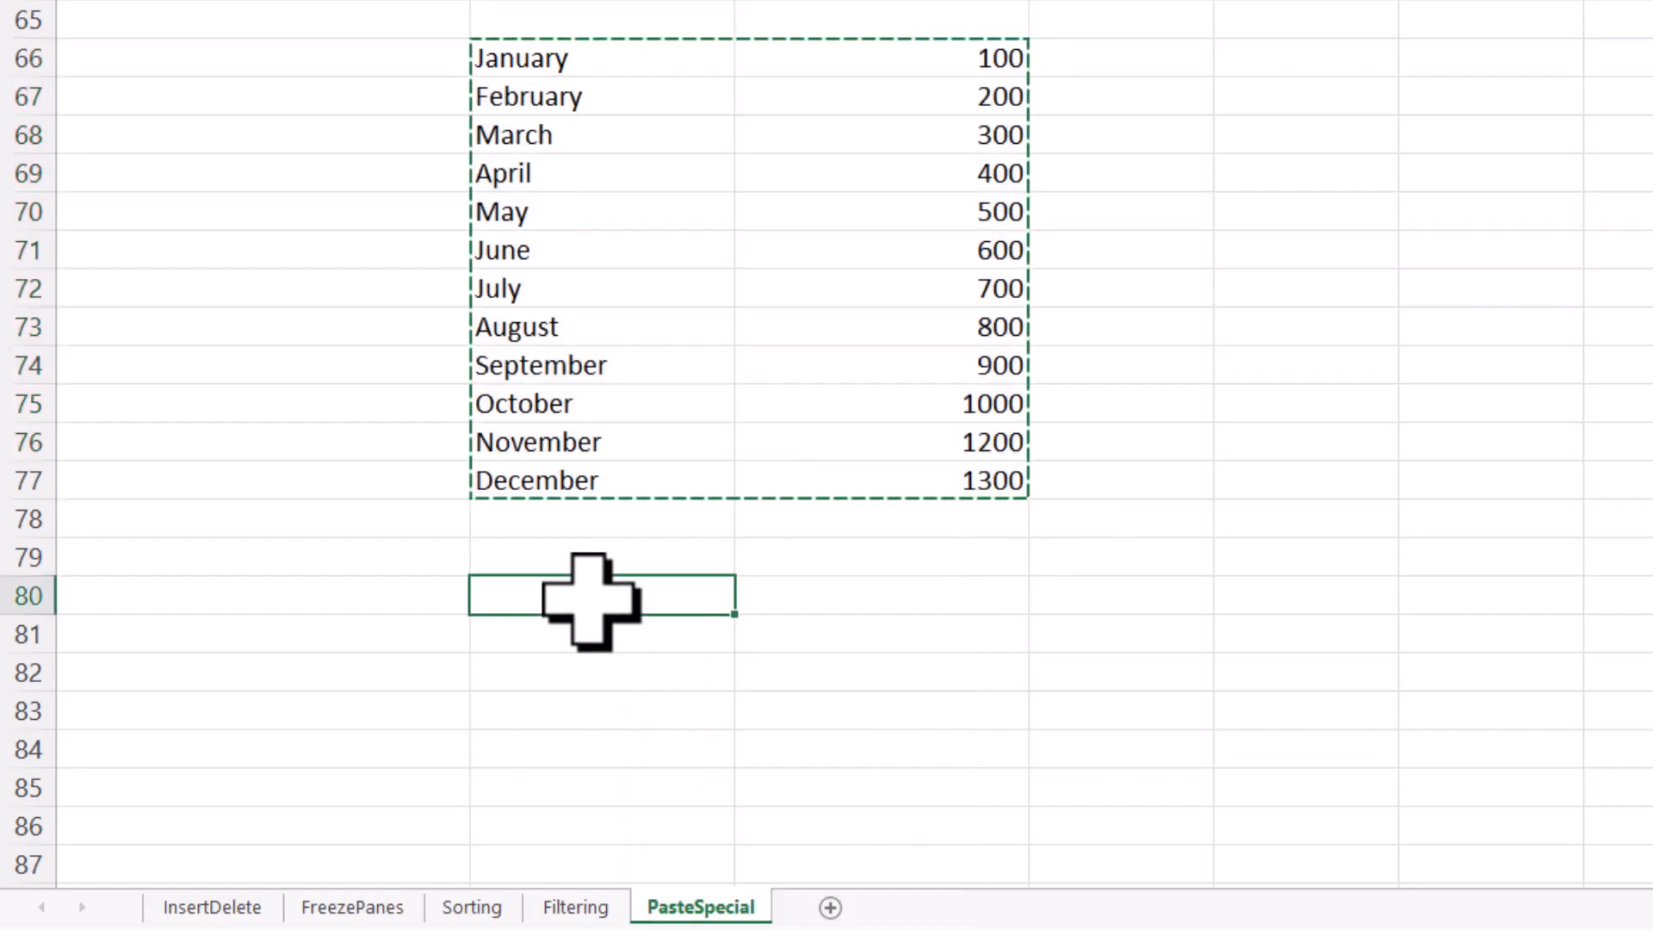
{"action": "right_click", "coordinate": [591, 601]}
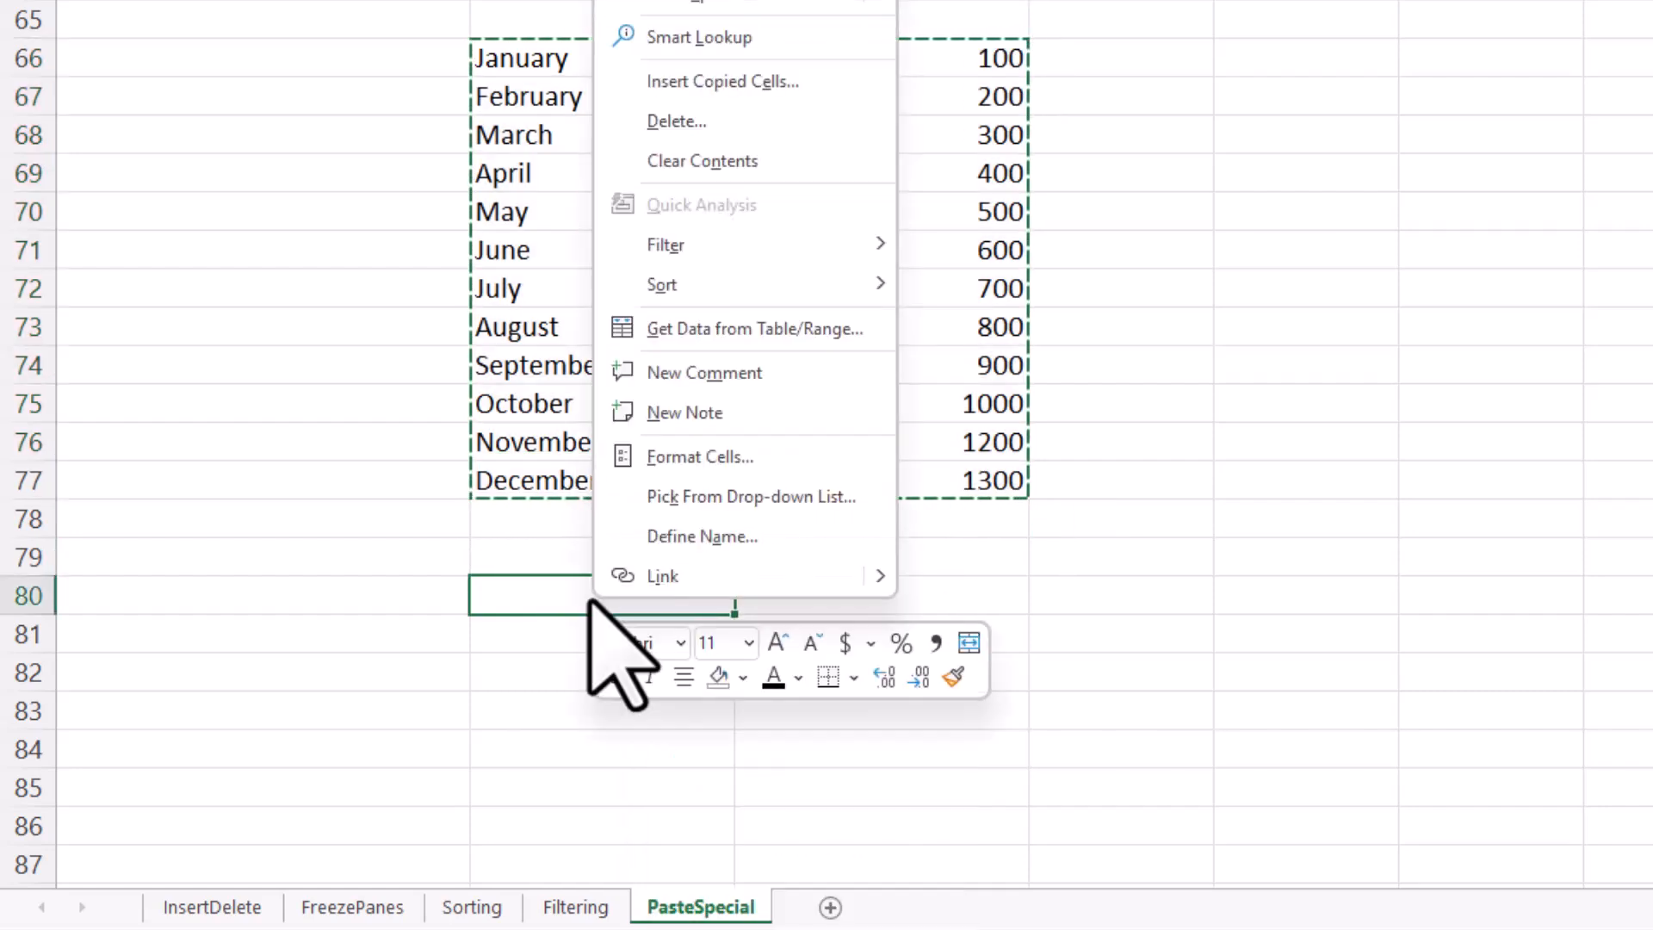
{"action": "left_click", "coordinate": [733, 5]}
{"action": "left_click", "coordinate": [752, 239]}
{"action": "left_click", "coordinate": [822, 291]}
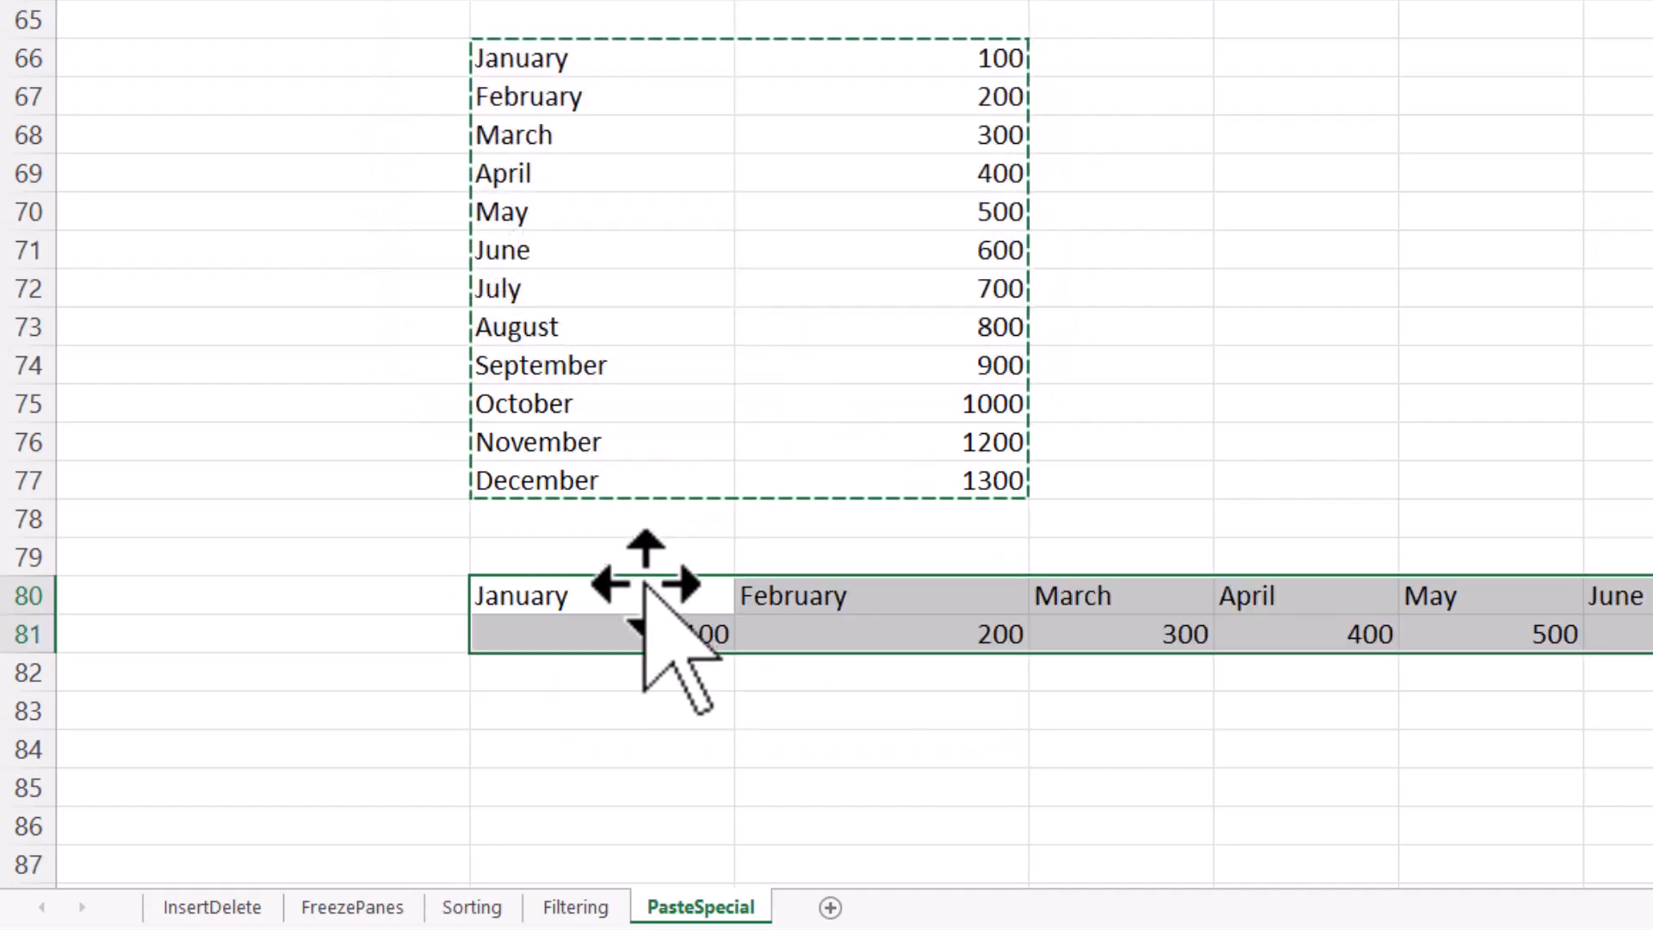
Step: Review the months and values in the horizontally pasted rows 80 and 81
{"action": "left_click", "coordinate": [667, 594]}
{"action": "left_click", "coordinate": [801, 598]}
{"action": "left_click", "coordinate": [1081, 607]}
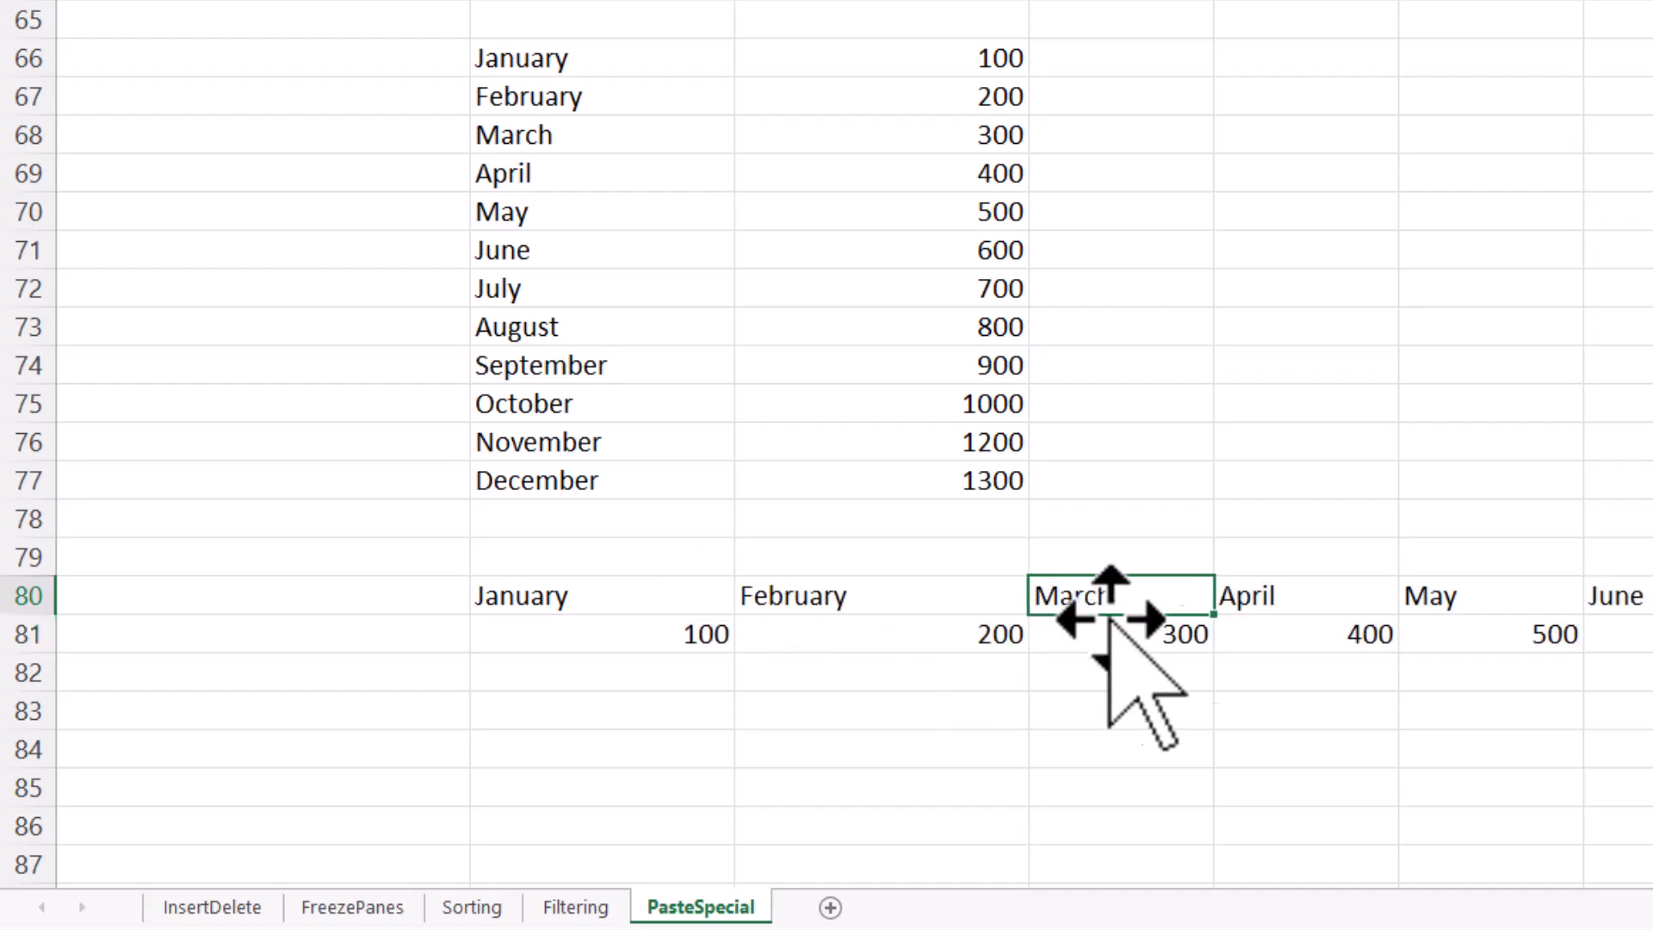
{"action": "left_click", "coordinate": [1261, 603]}
{"action": "left_click", "coordinate": [1144, 642]}
{"action": "key", "text": "Right"}
{"action": "key", "text": "Right"}
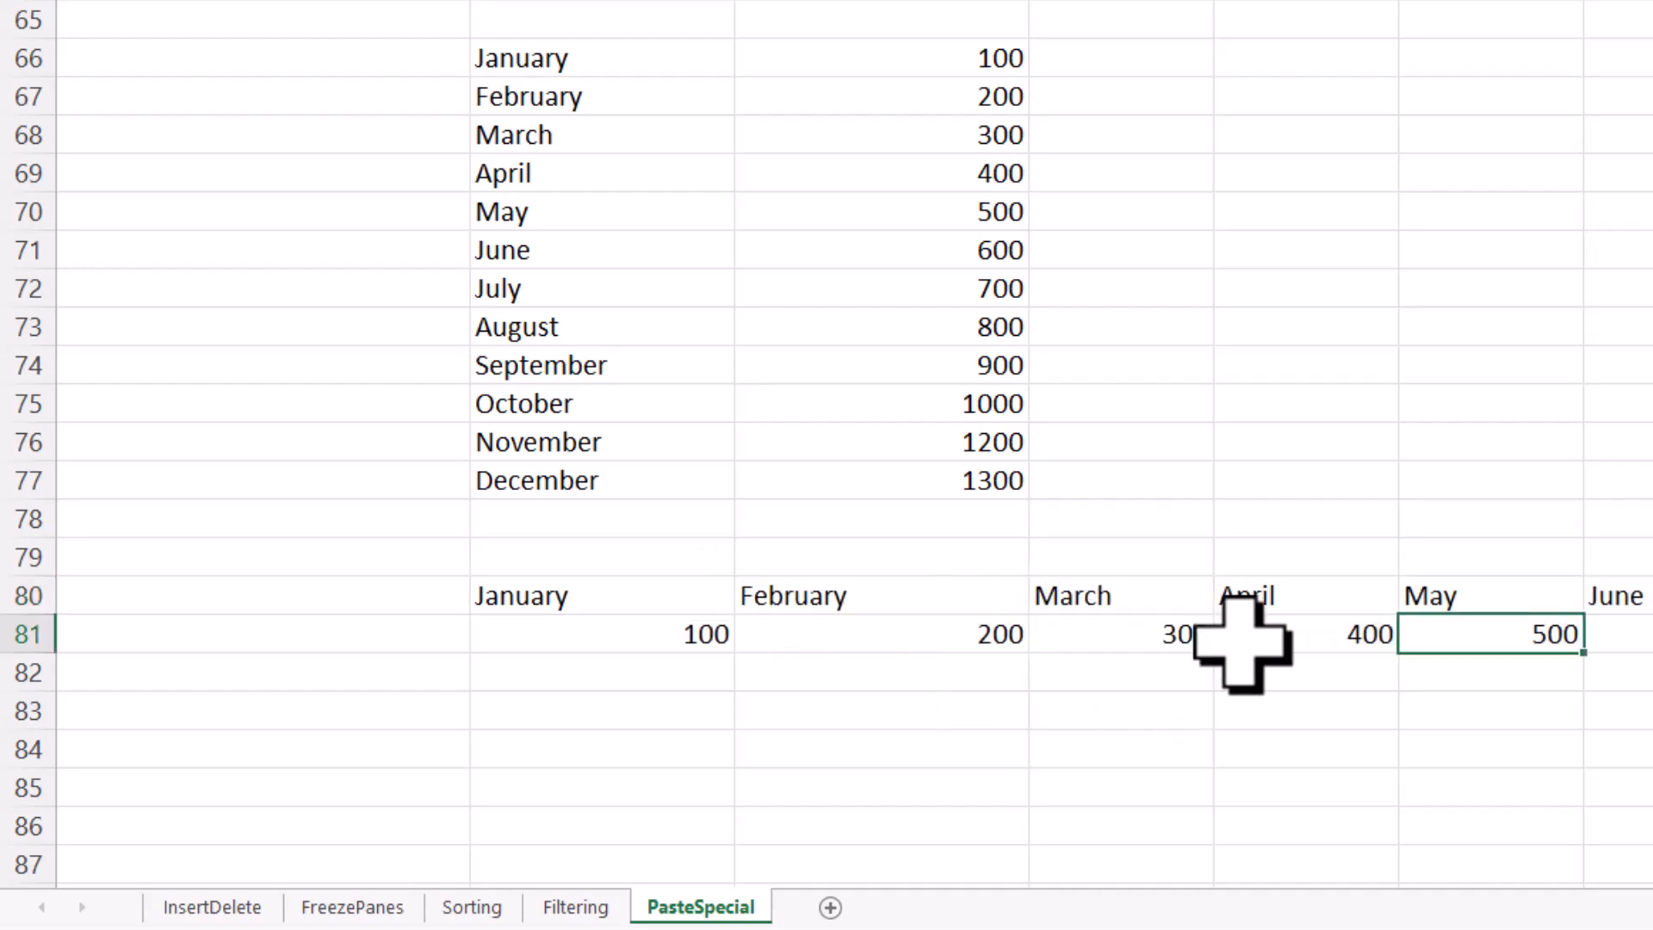